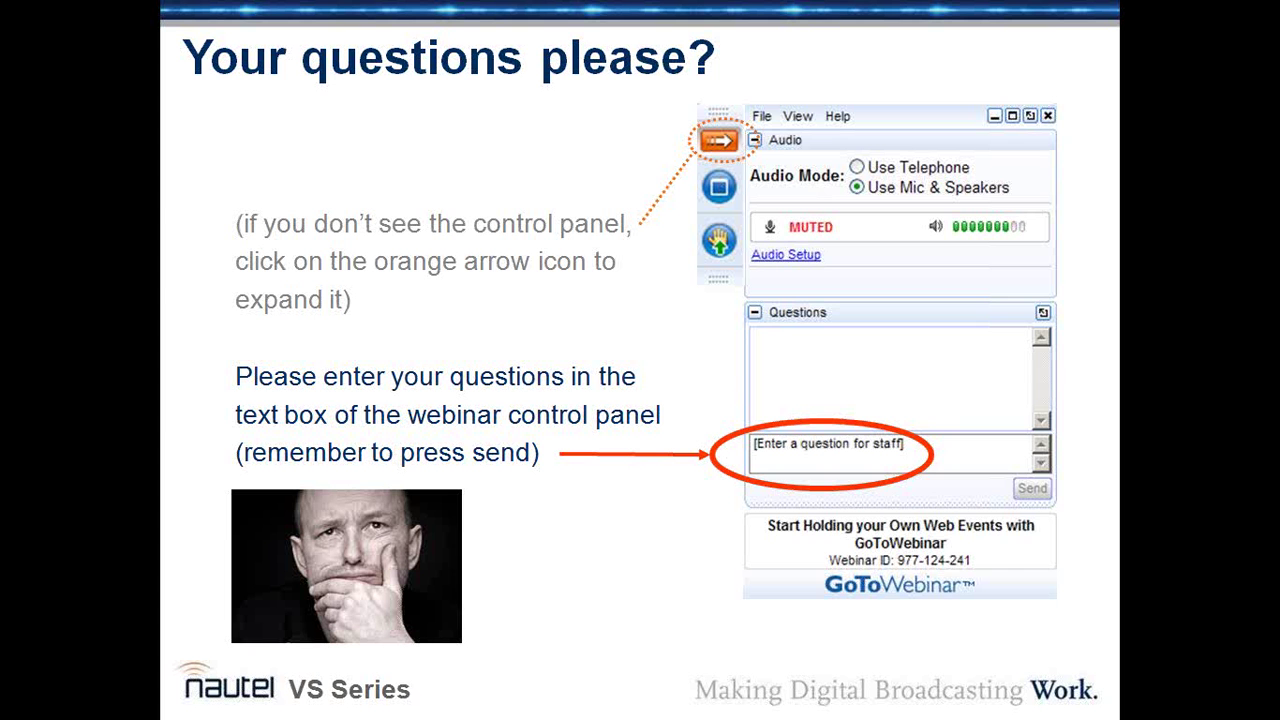
key(Right)
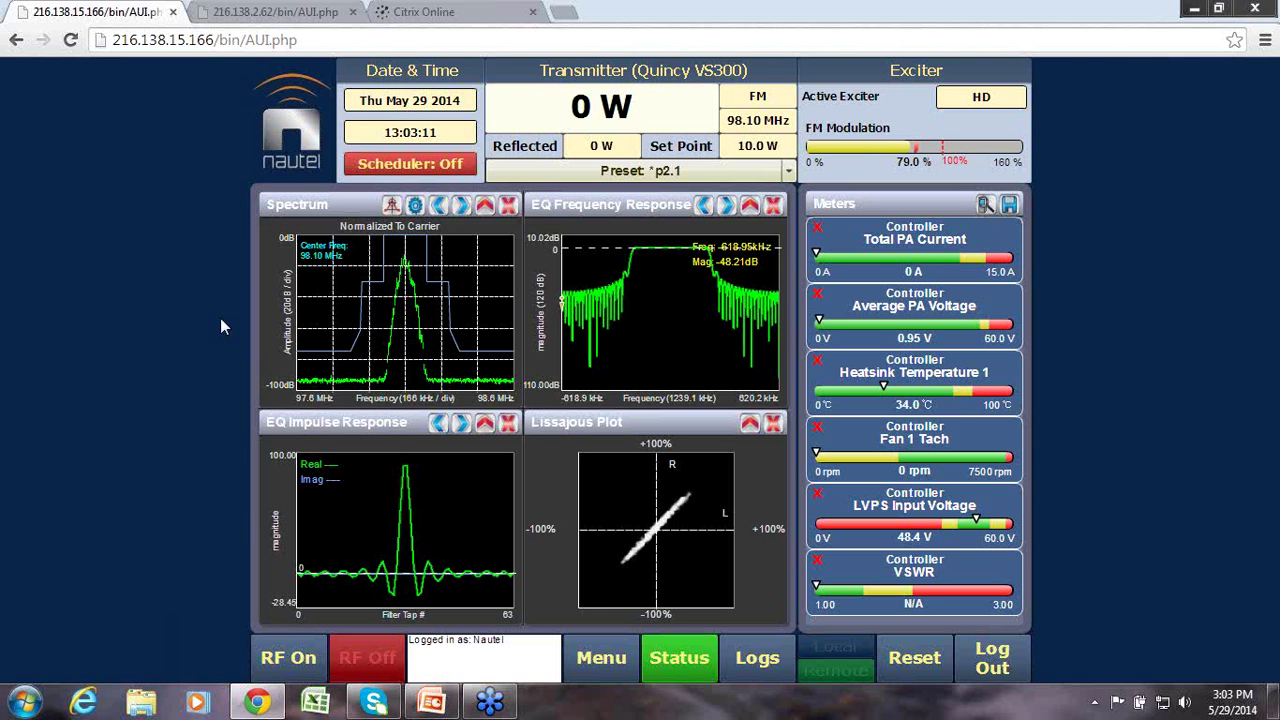
- Turn on the transmitter's RF output and enlarge the Spectrum plot
click(285, 662)
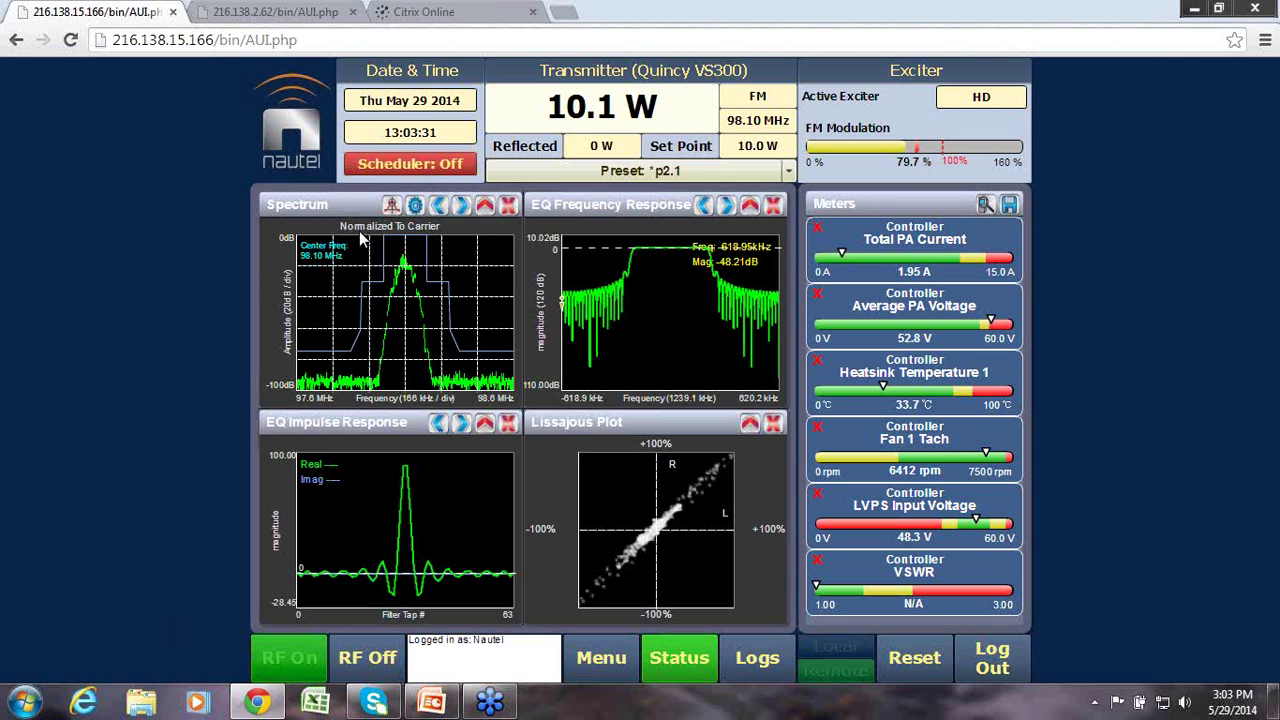
click(484, 205)
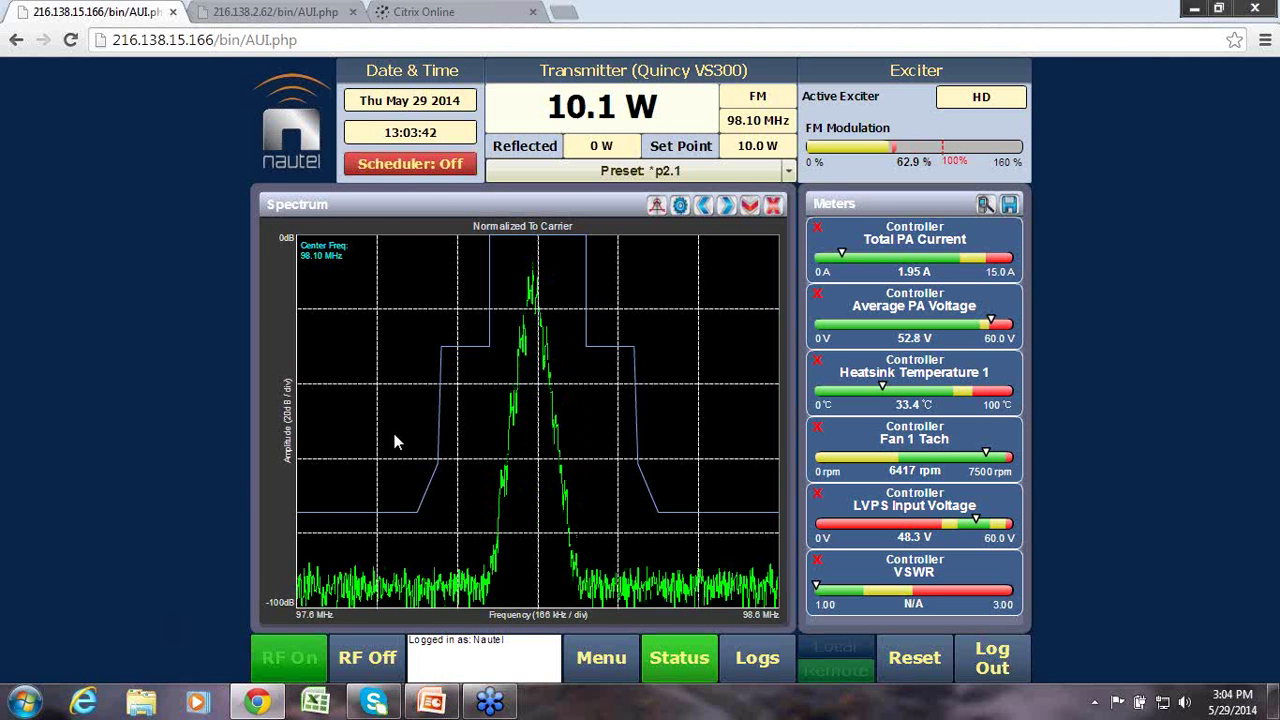
- Try to switch the Spectrum plot's measurement source to MPX
click(679, 206)
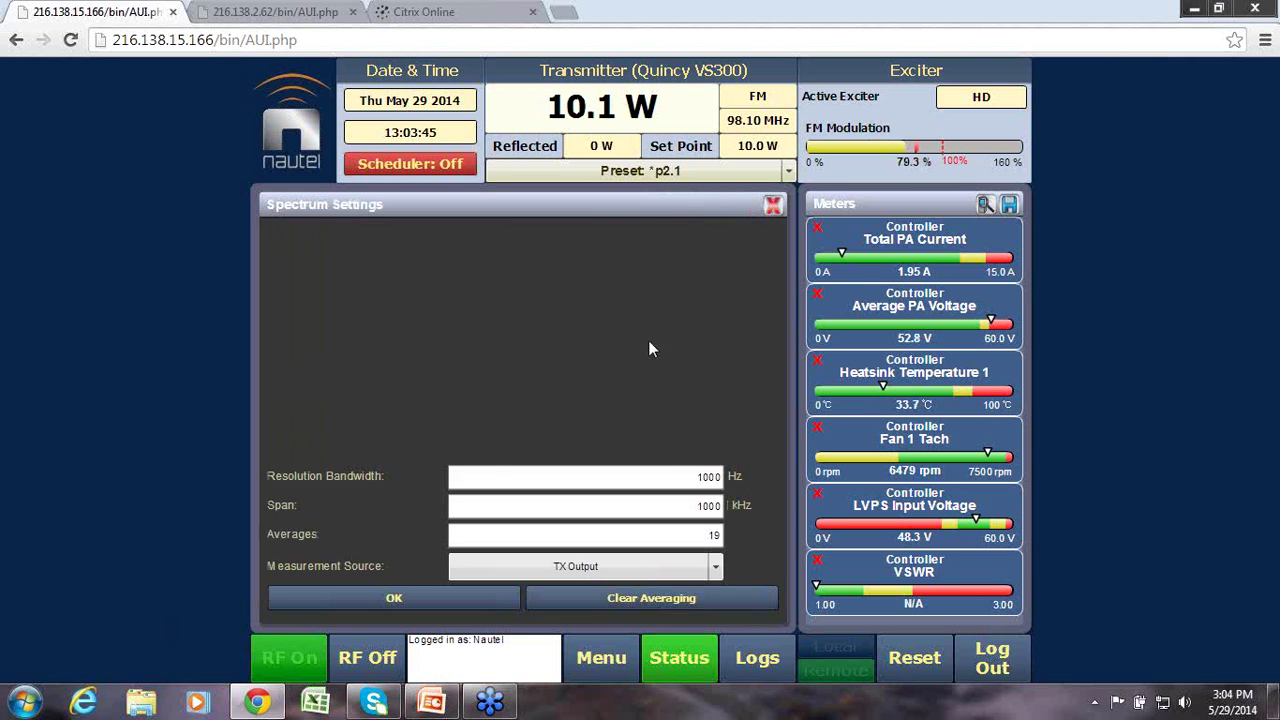
click(717, 568)
click(590, 543)
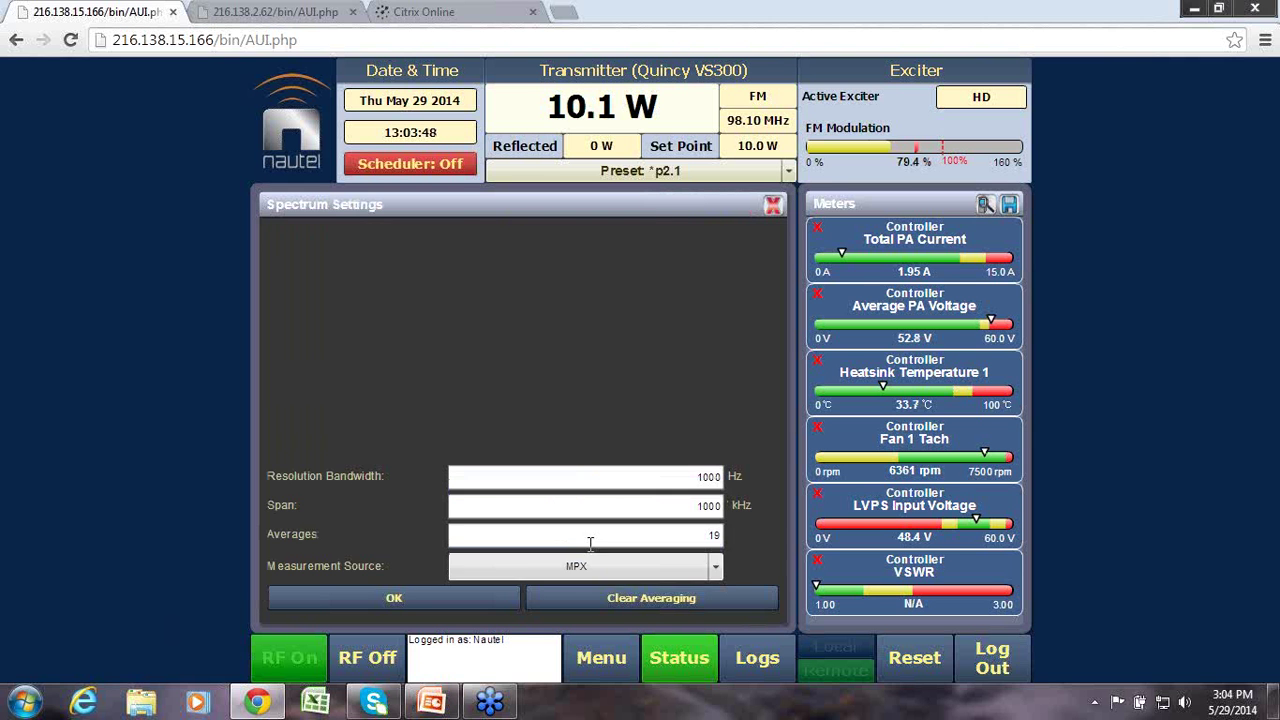
click(412, 599)
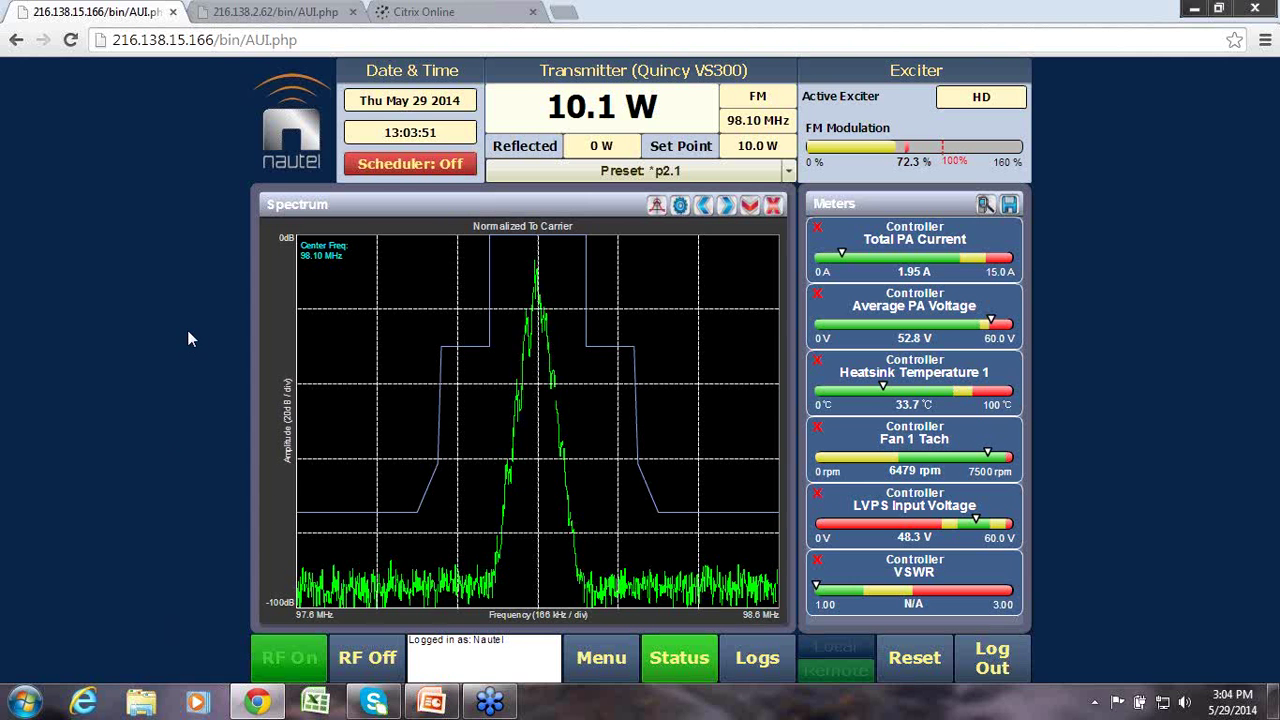
click(664, 212)
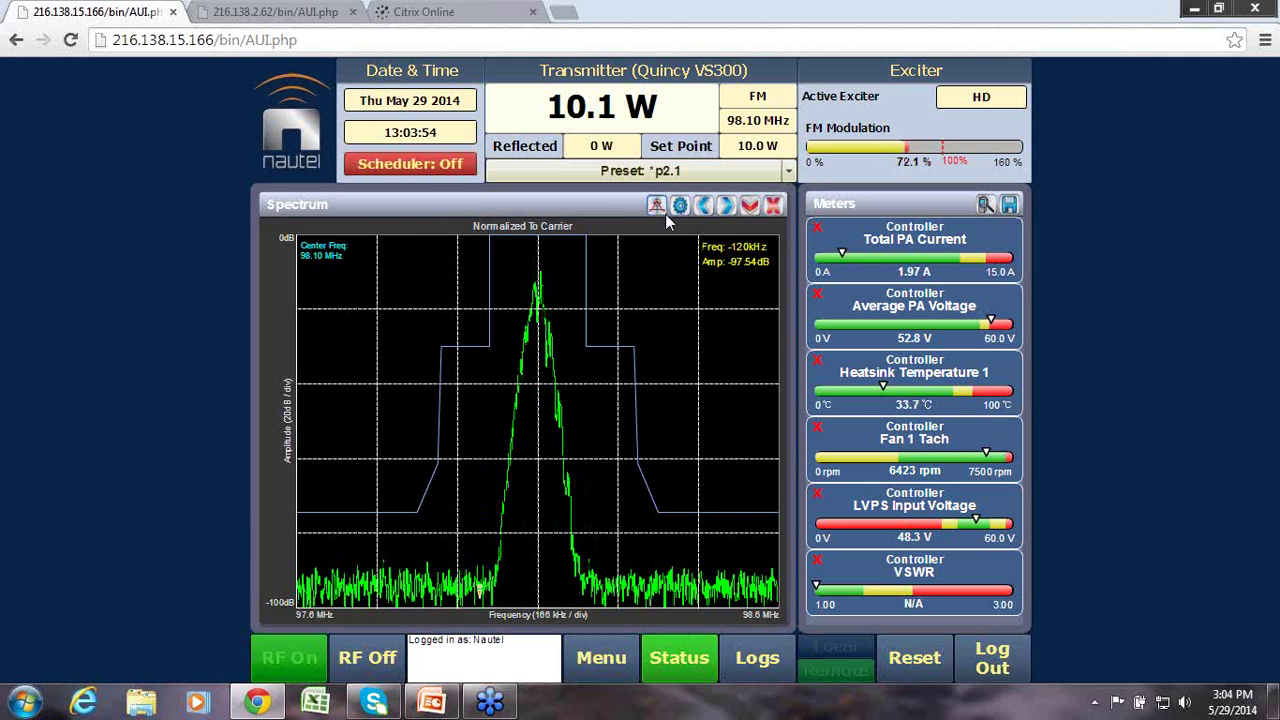
- Set the Spectrum plot's measurement source to MPX, apply it and return the plot to its normal size
click(681, 207)
click(626, 567)
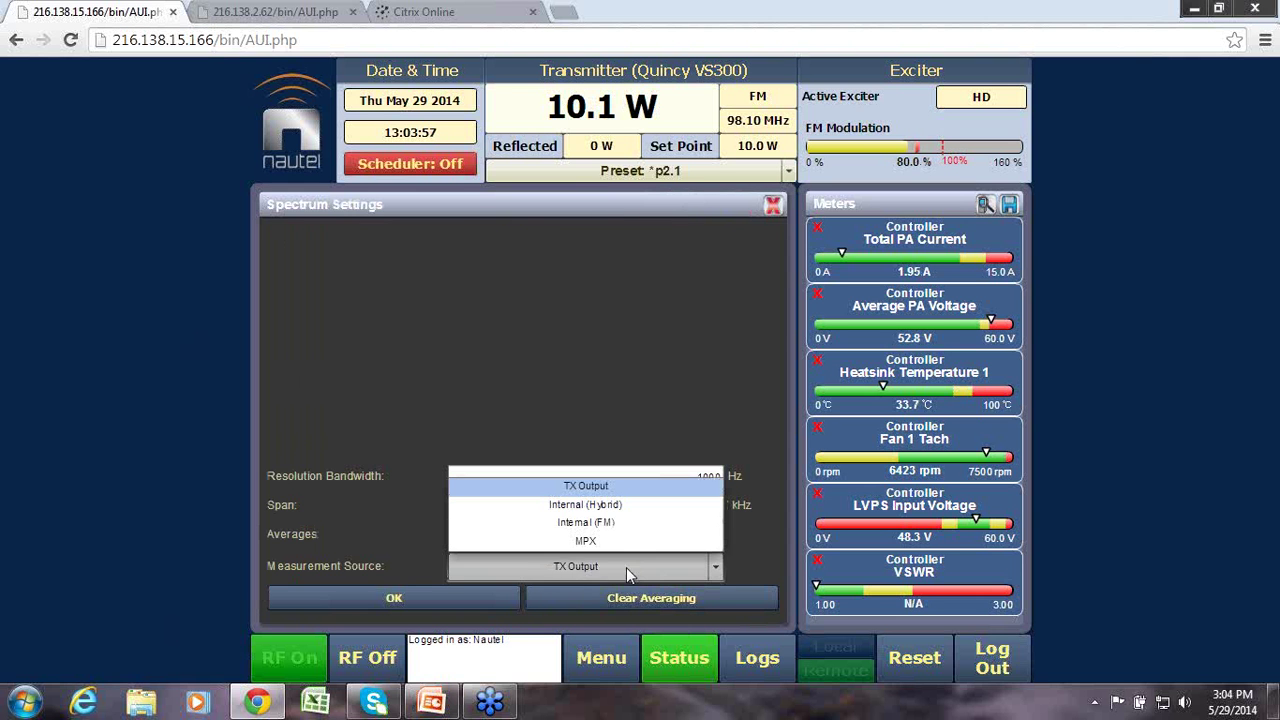
click(585, 541)
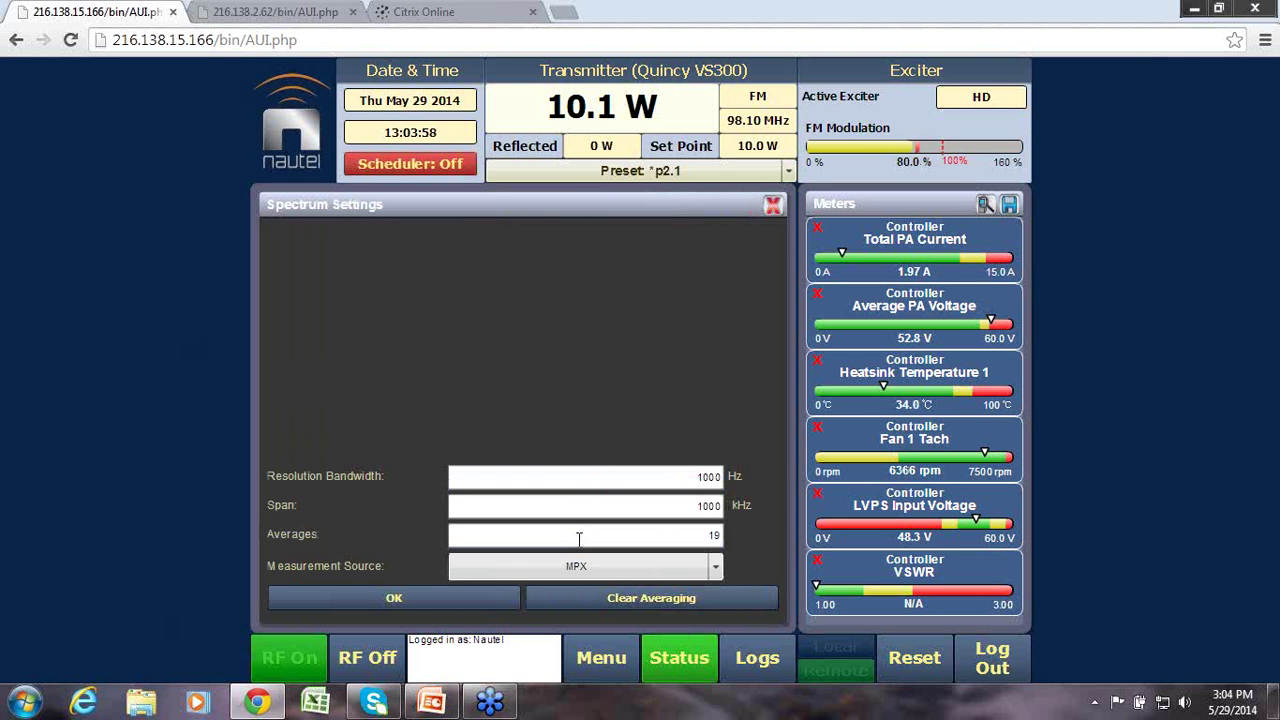
click(405, 597)
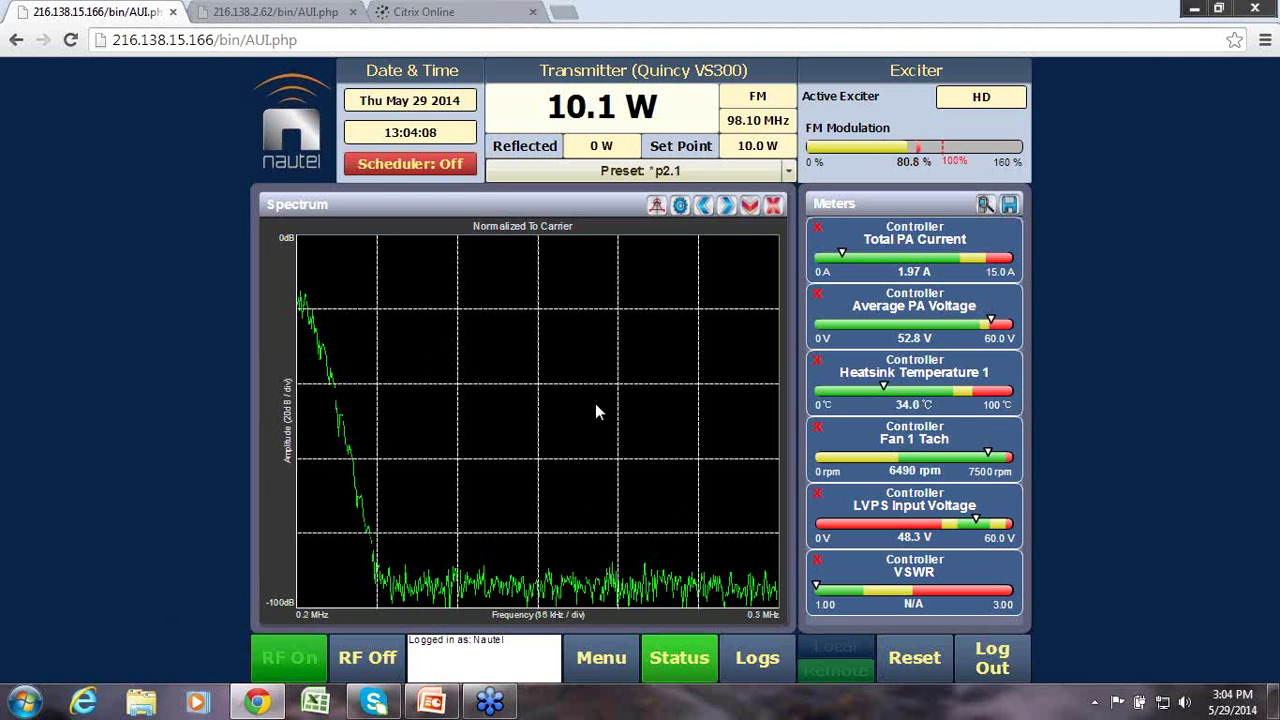
click(745, 206)
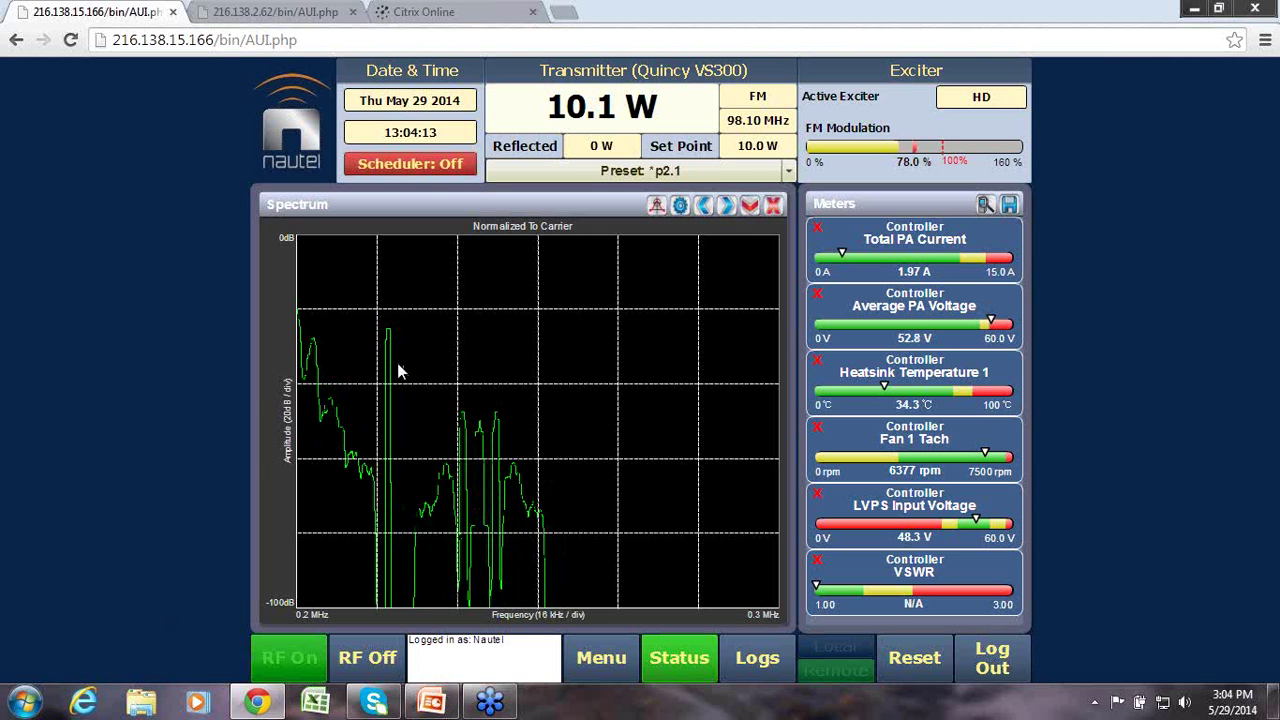
click(748, 206)
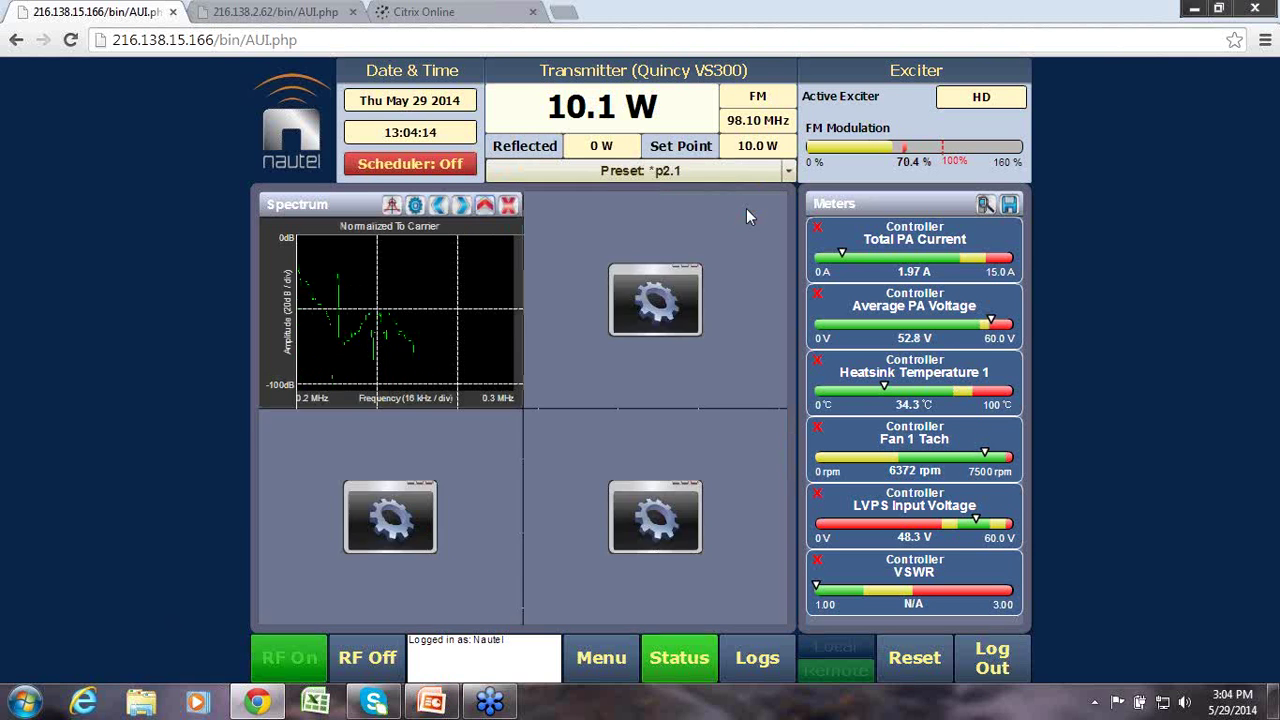
- Open the transmitter presets and examine the available operating modes for the current settings, keeping FM
click(598, 668)
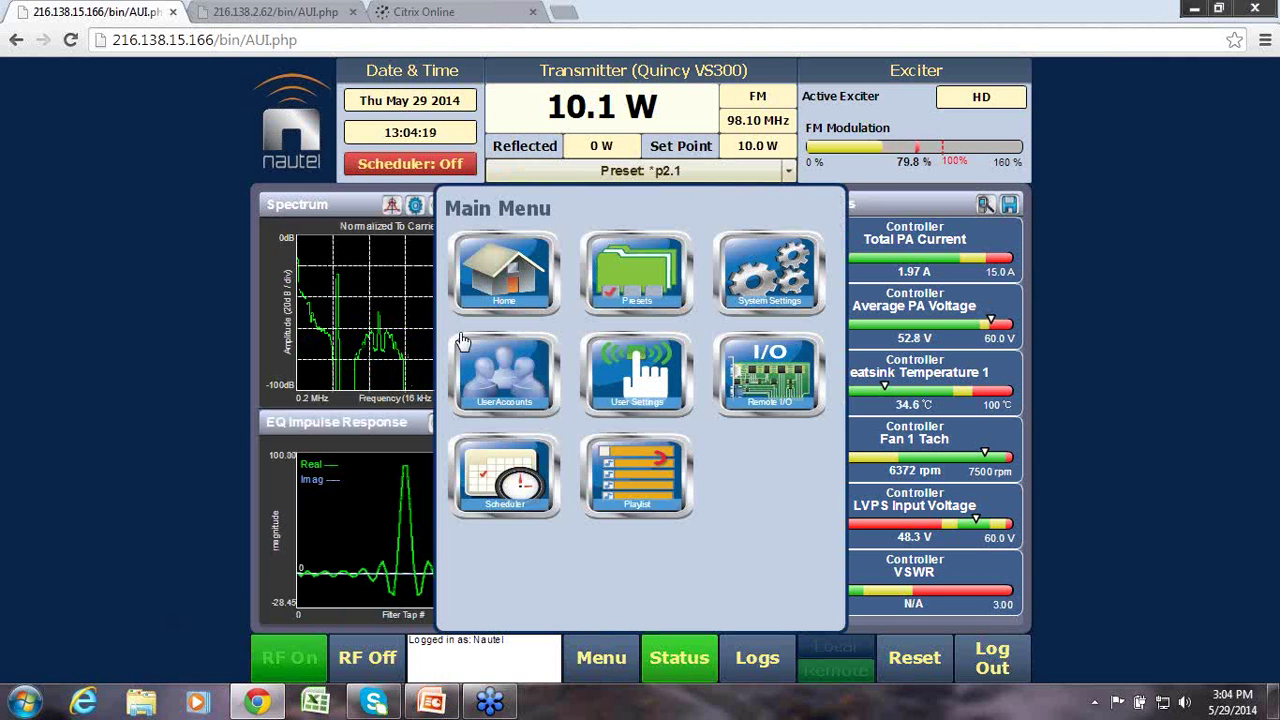
click(617, 289)
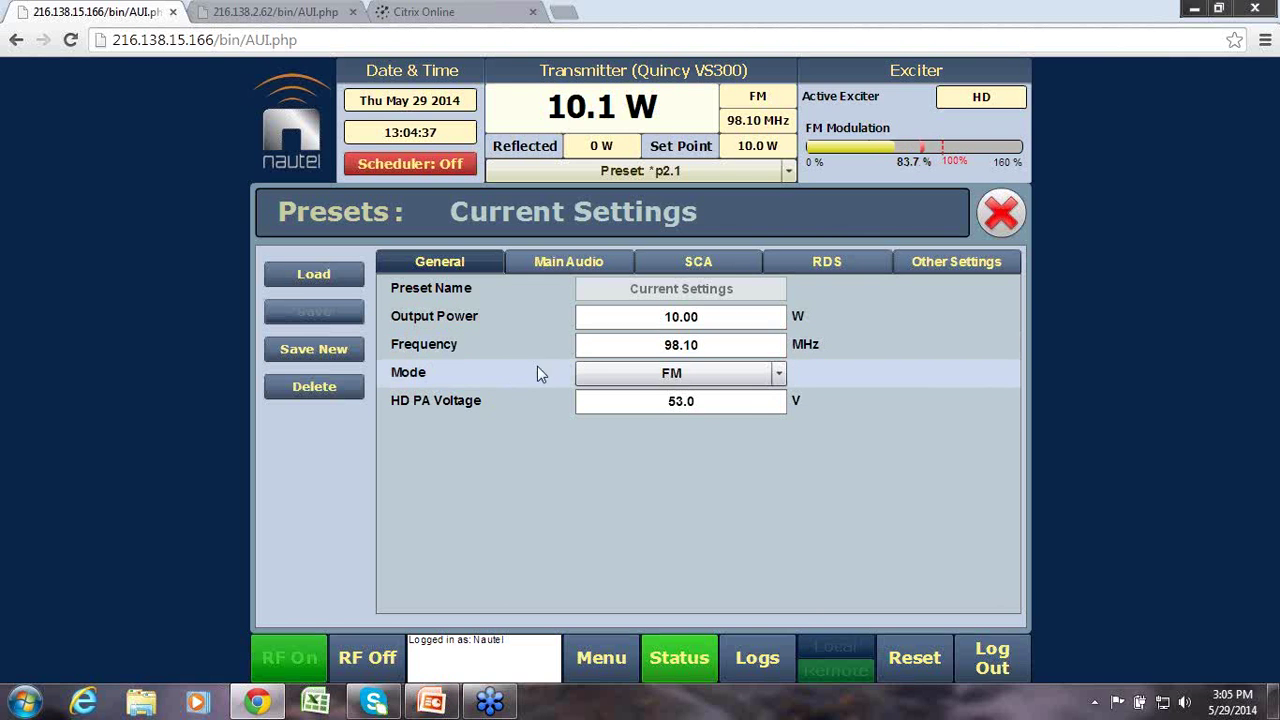
click(758, 382)
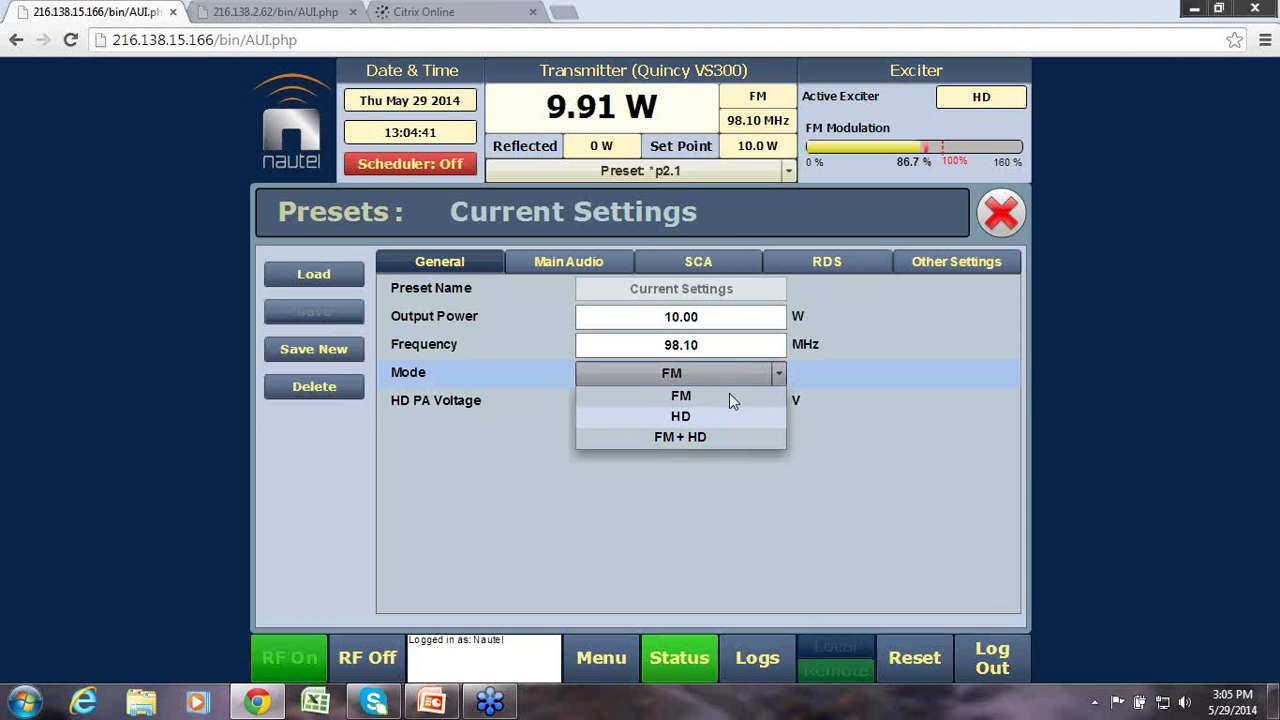
click(721, 398)
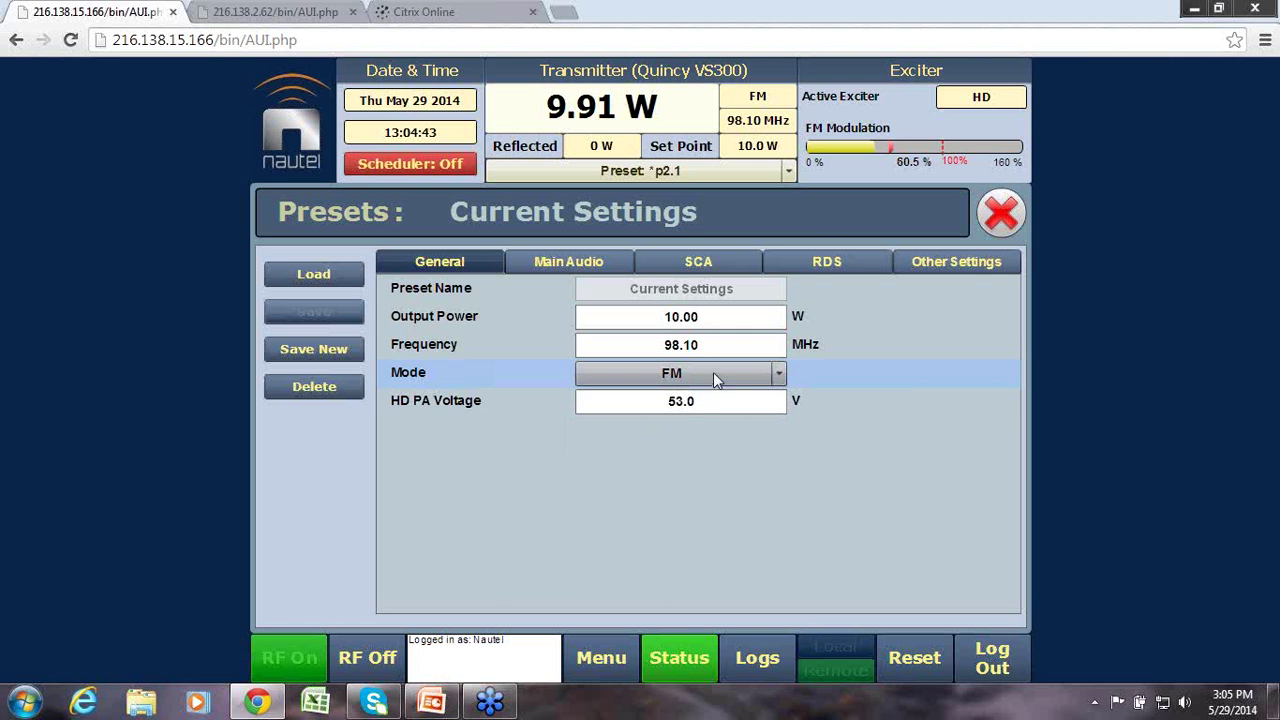
- Examine the current preset's Main Audio, SCA, RDS and Other Settings pages in turn
click(564, 262)
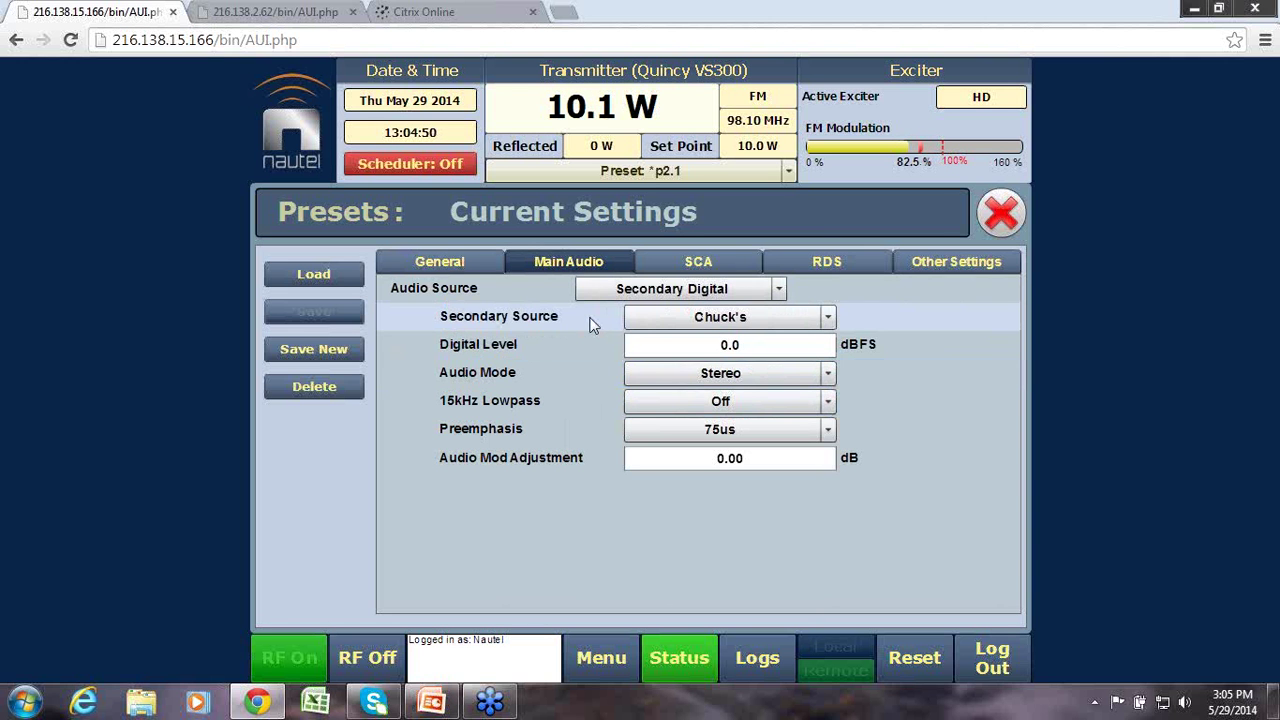
click(692, 261)
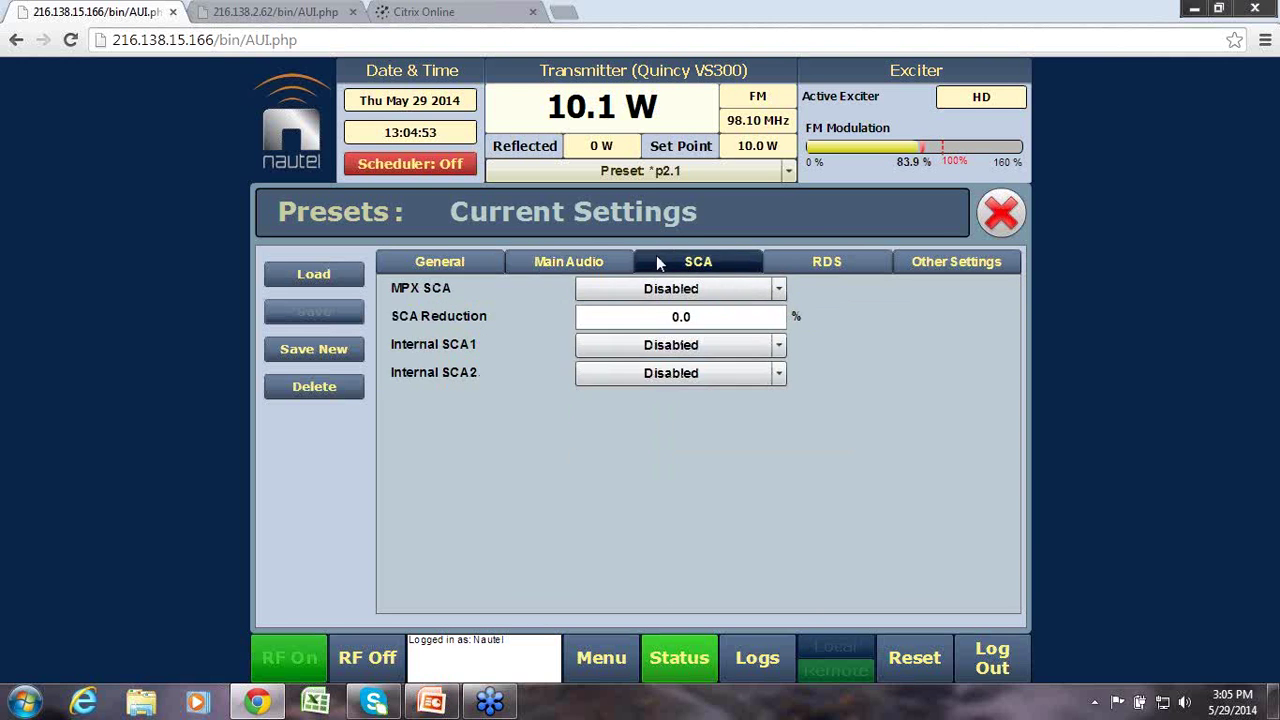
click(800, 272)
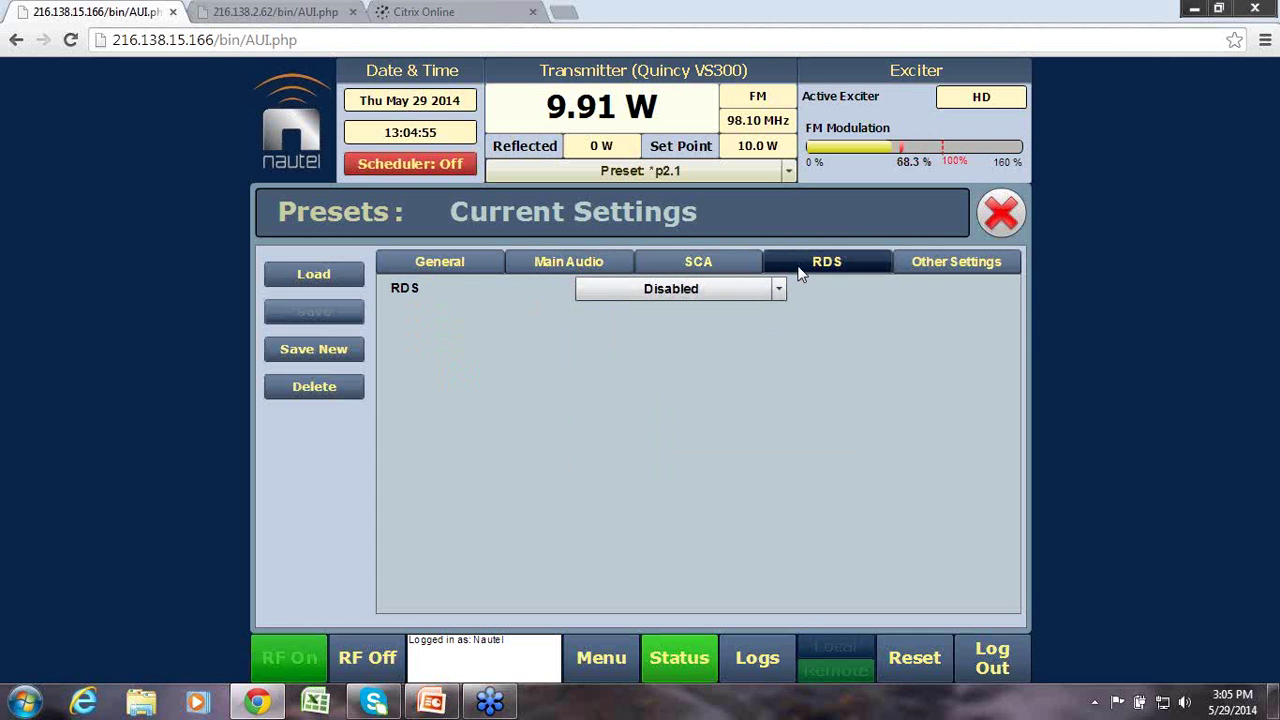
click(930, 272)
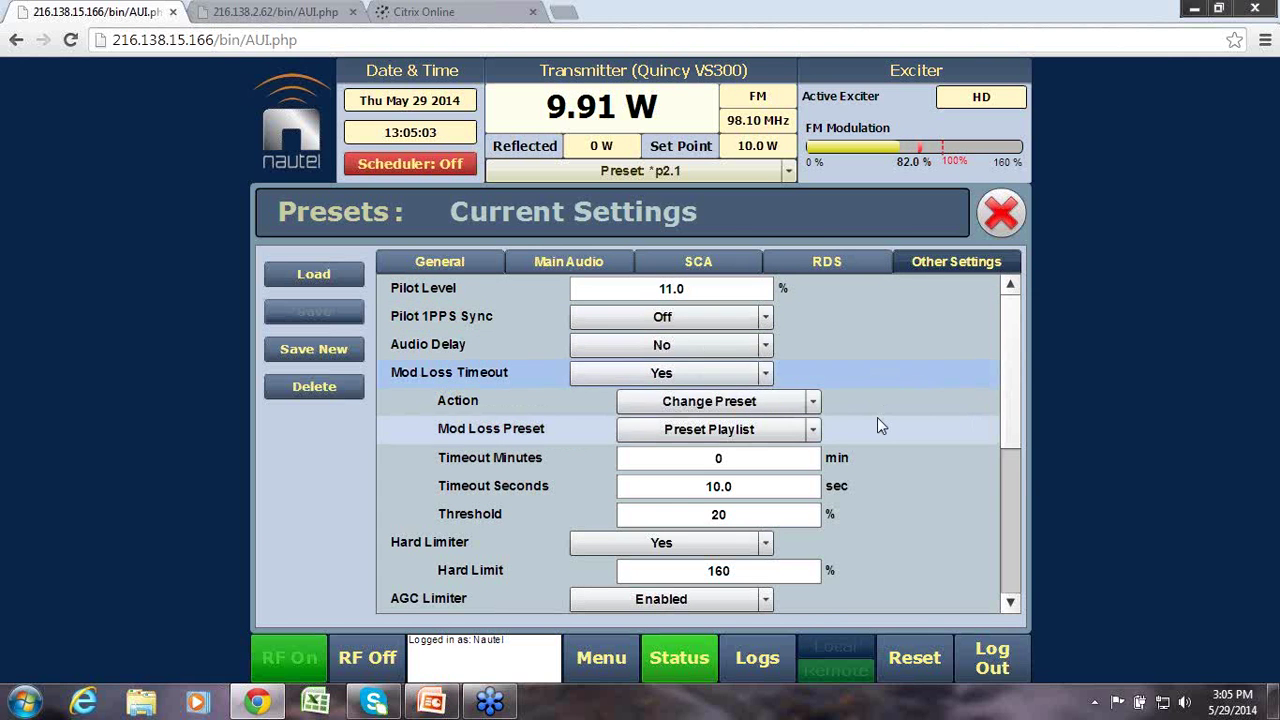
- Examine the Mod Loss Timeout action choices, keeping Change Preset, and look over the limiter settings
scroll(877, 423, down, 1)
scroll(877, 423, up, 1)
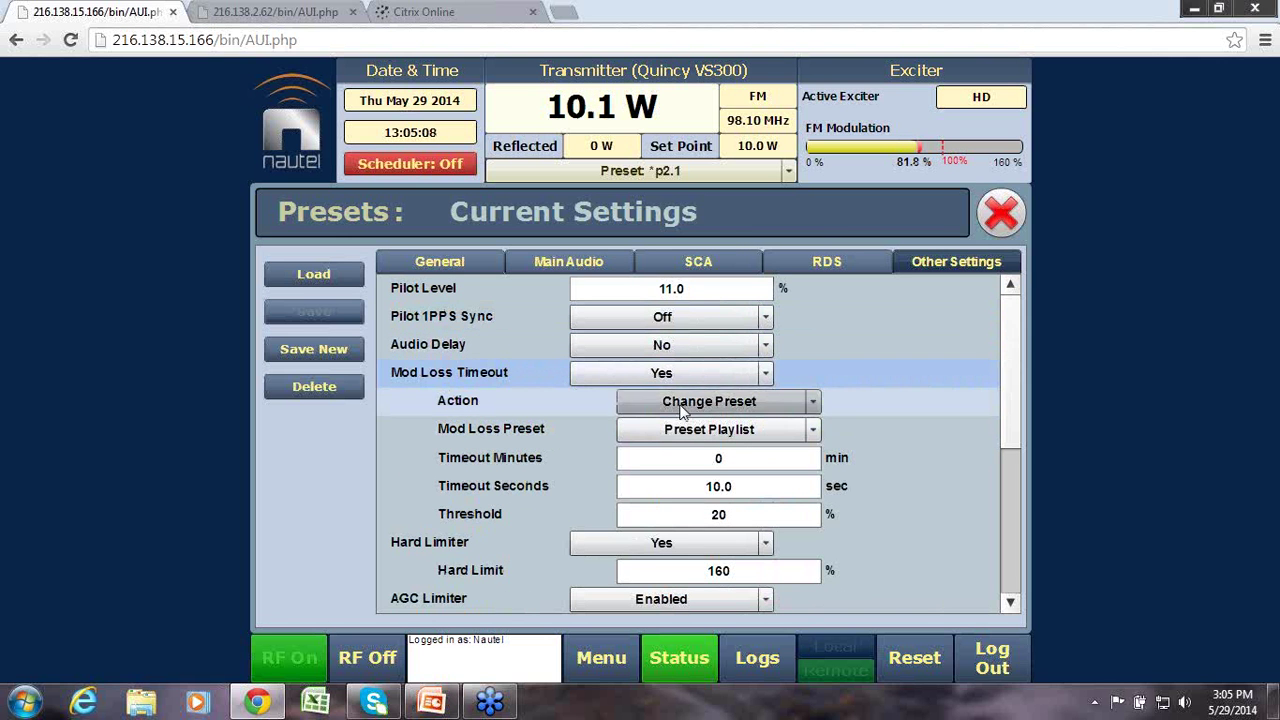
click(813, 399)
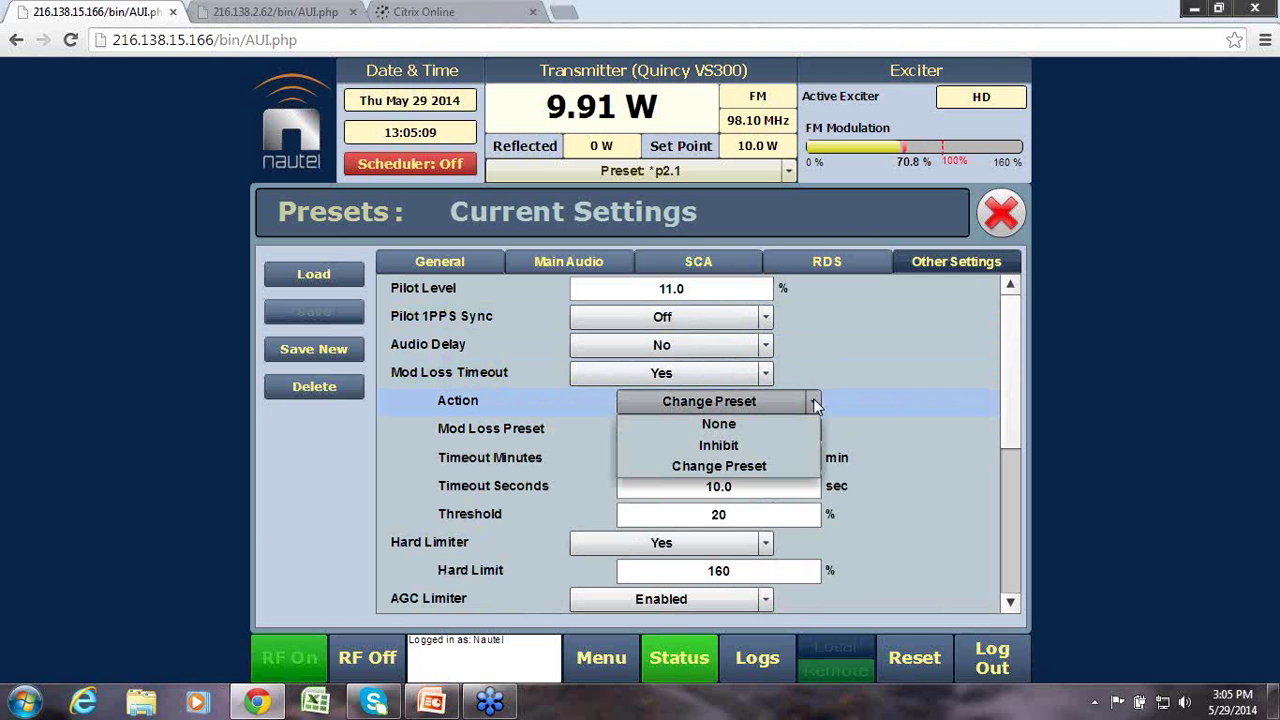
click(728, 468)
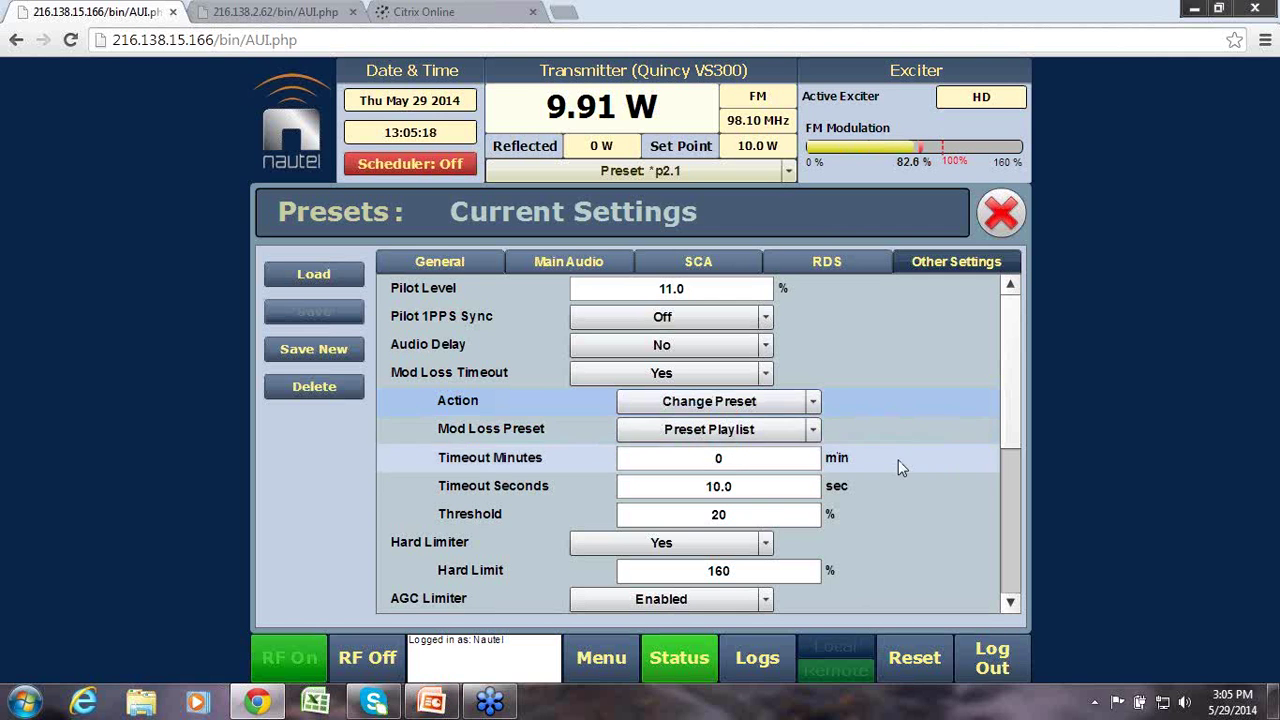
drag(1009, 383, 992, 487)
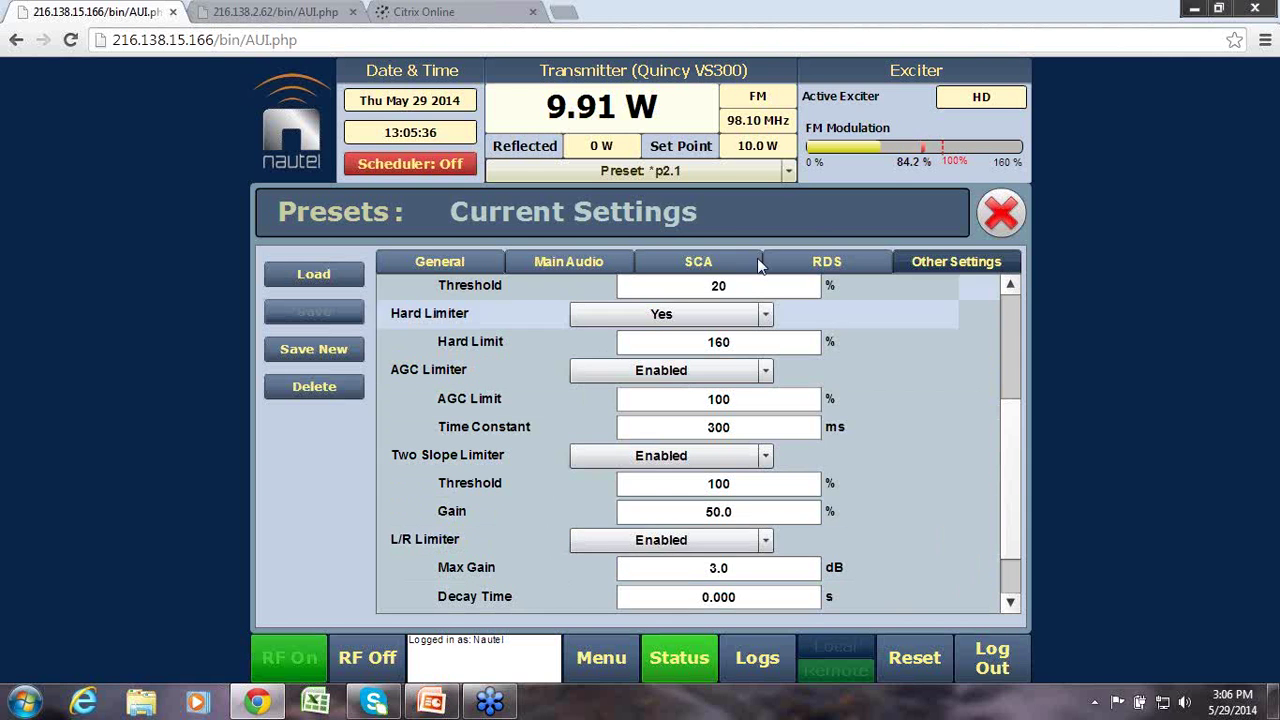
- Enable RDS in the current preset with Internal as the data source
click(826, 266)
click(776, 289)
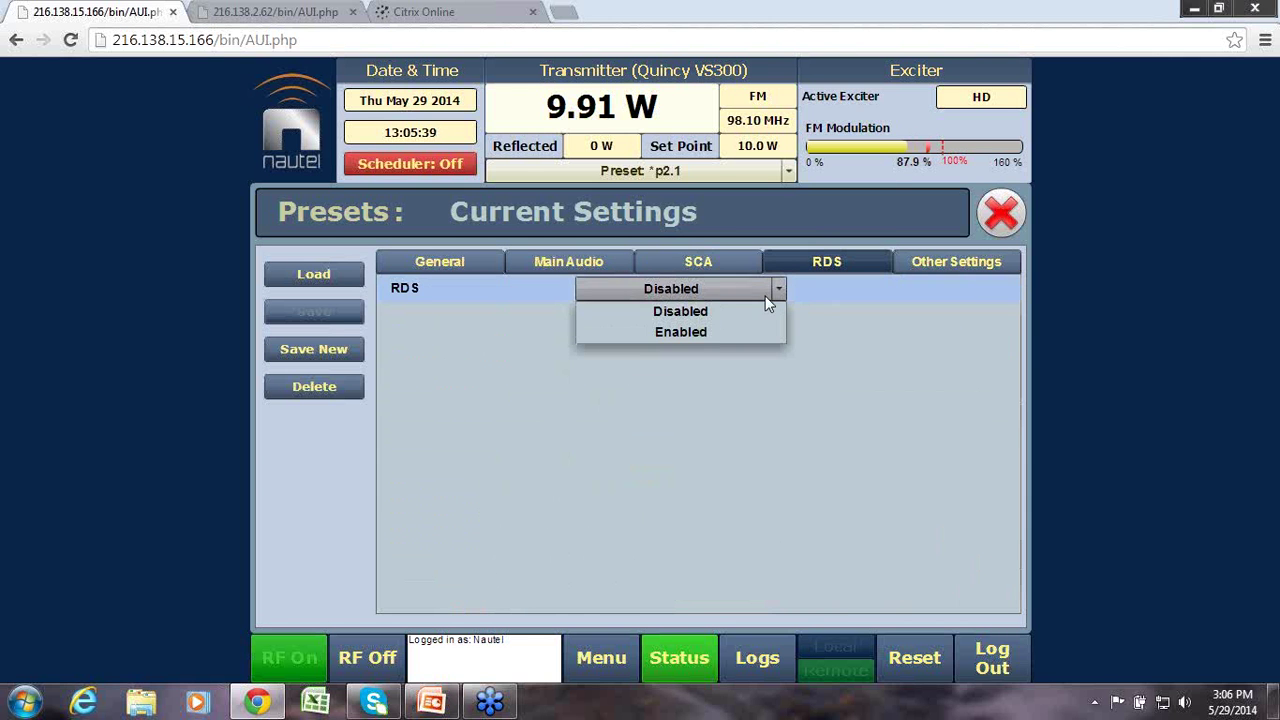
click(700, 332)
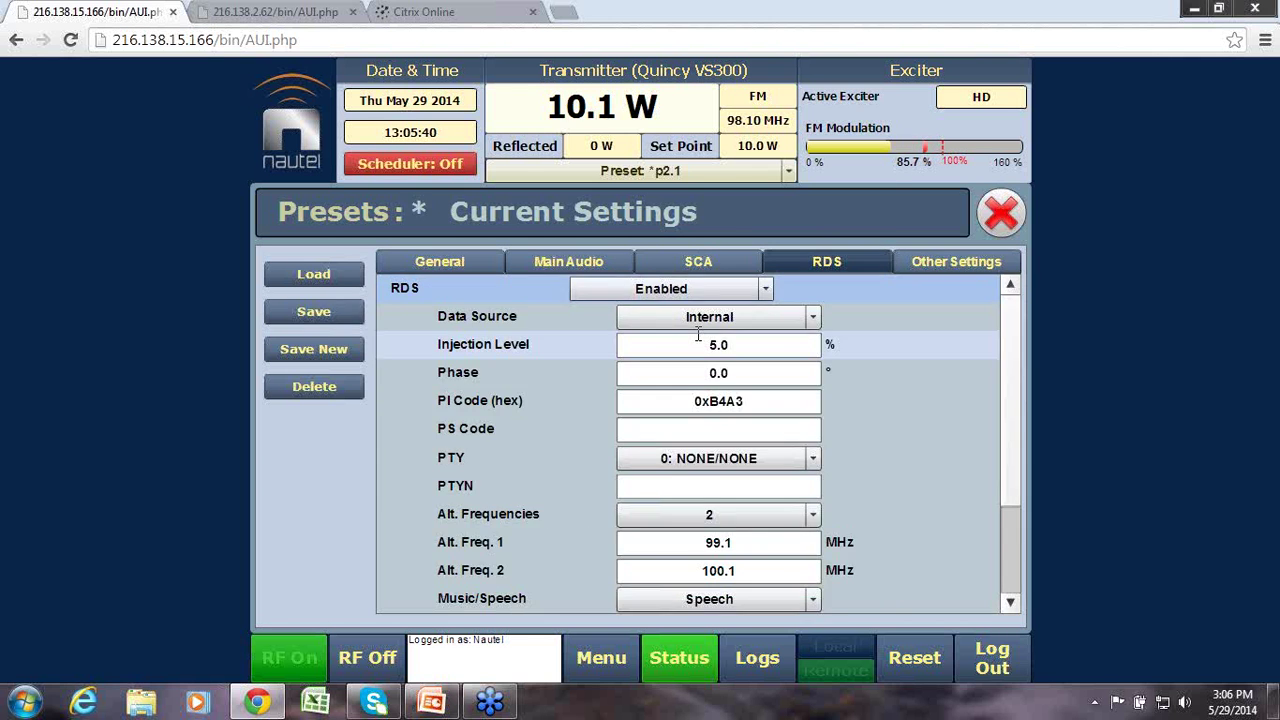
click(702, 318)
click(704, 343)
- Set the RDS PTYN to "test", save the changes to the current settings and close the presets
click(668, 484)
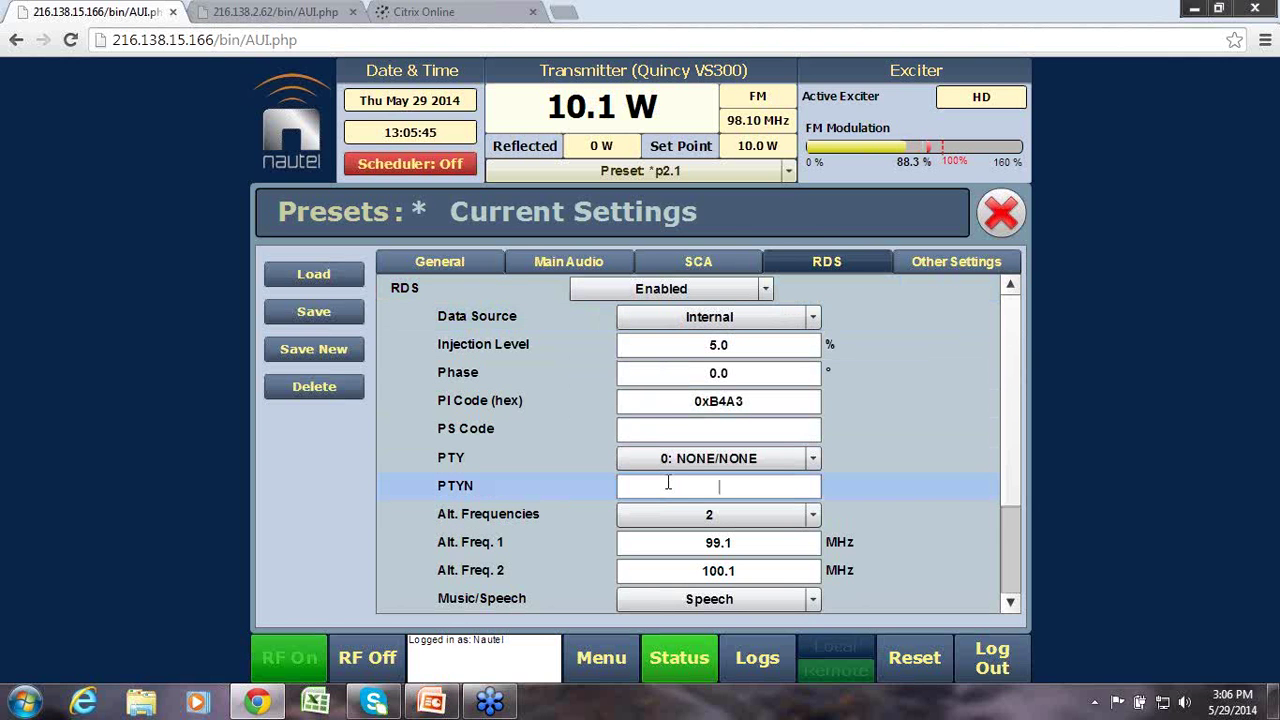
text(test)
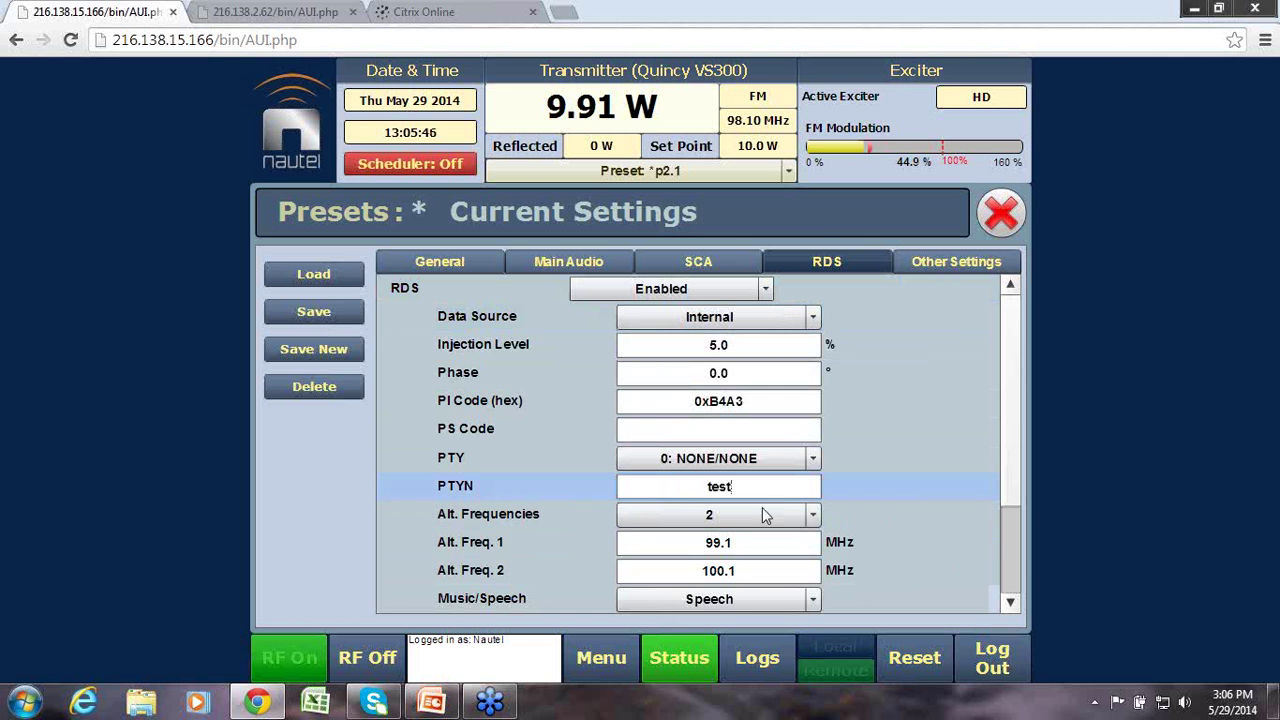
click(298, 311)
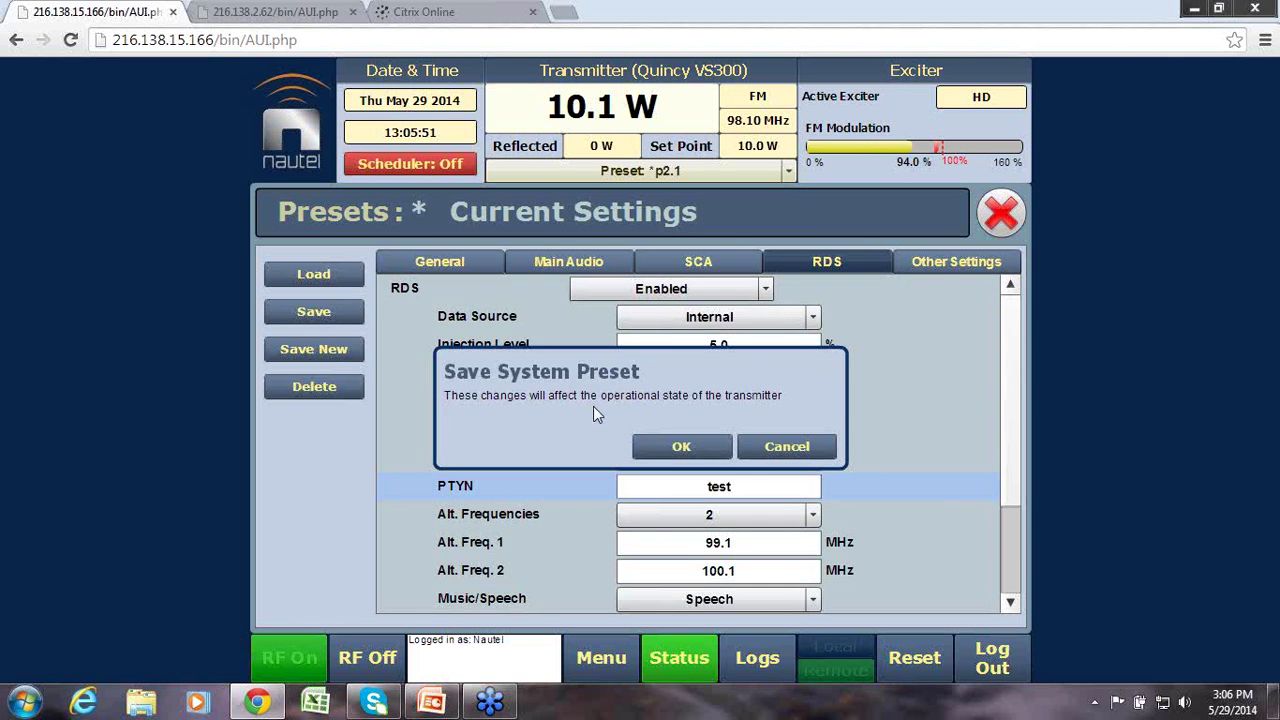
click(662, 452)
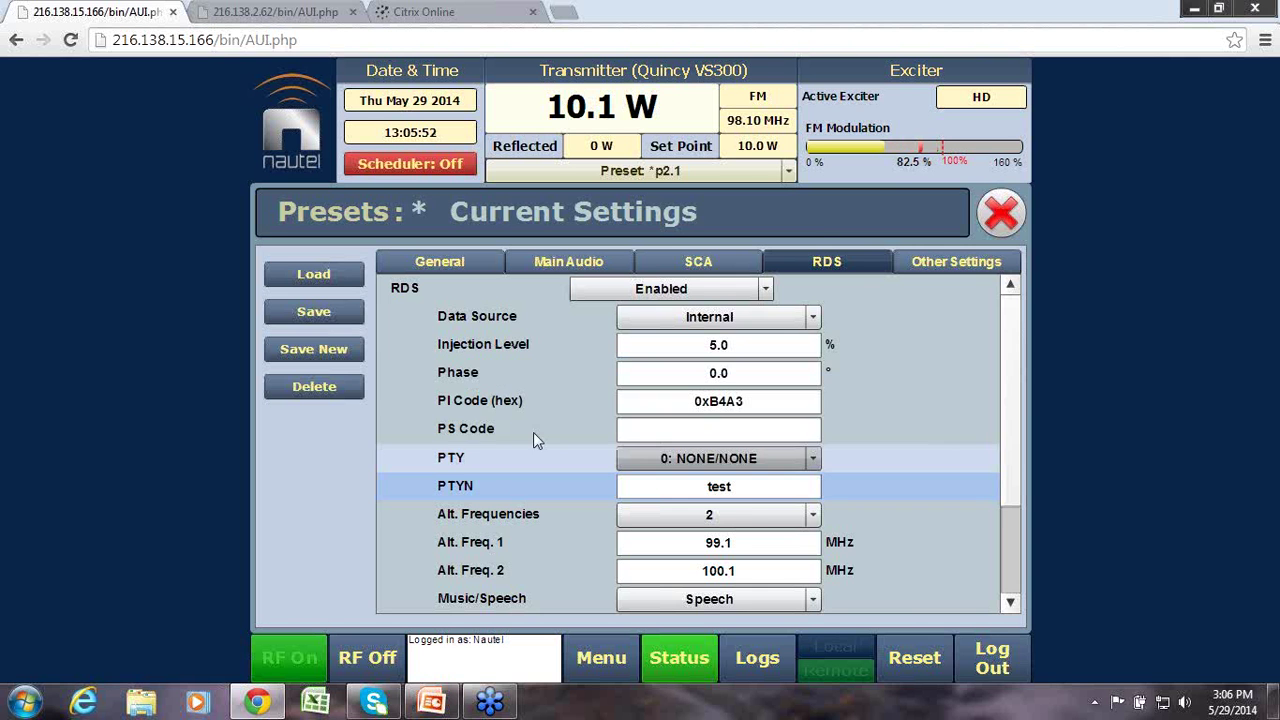
click(998, 214)
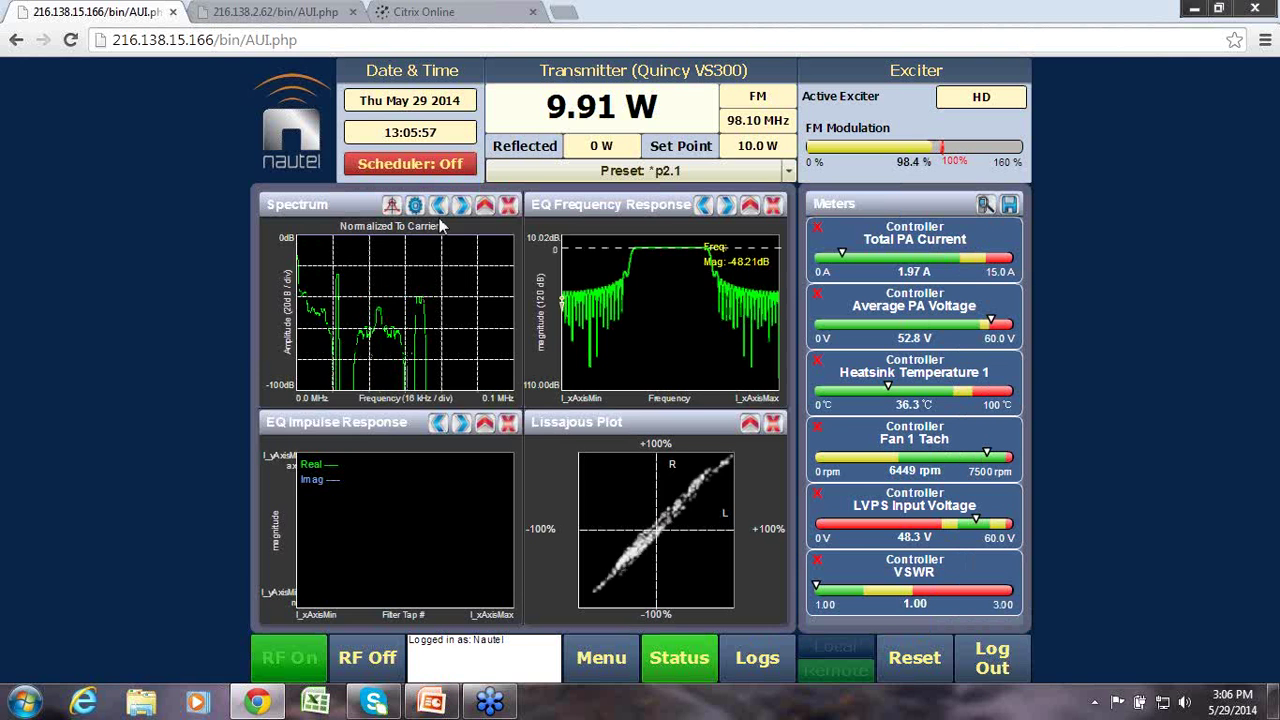
- Enlarge the Spectrum plot to examine the RDS subcarrier in the MPX signal, and return it to normal size
click(485, 206)
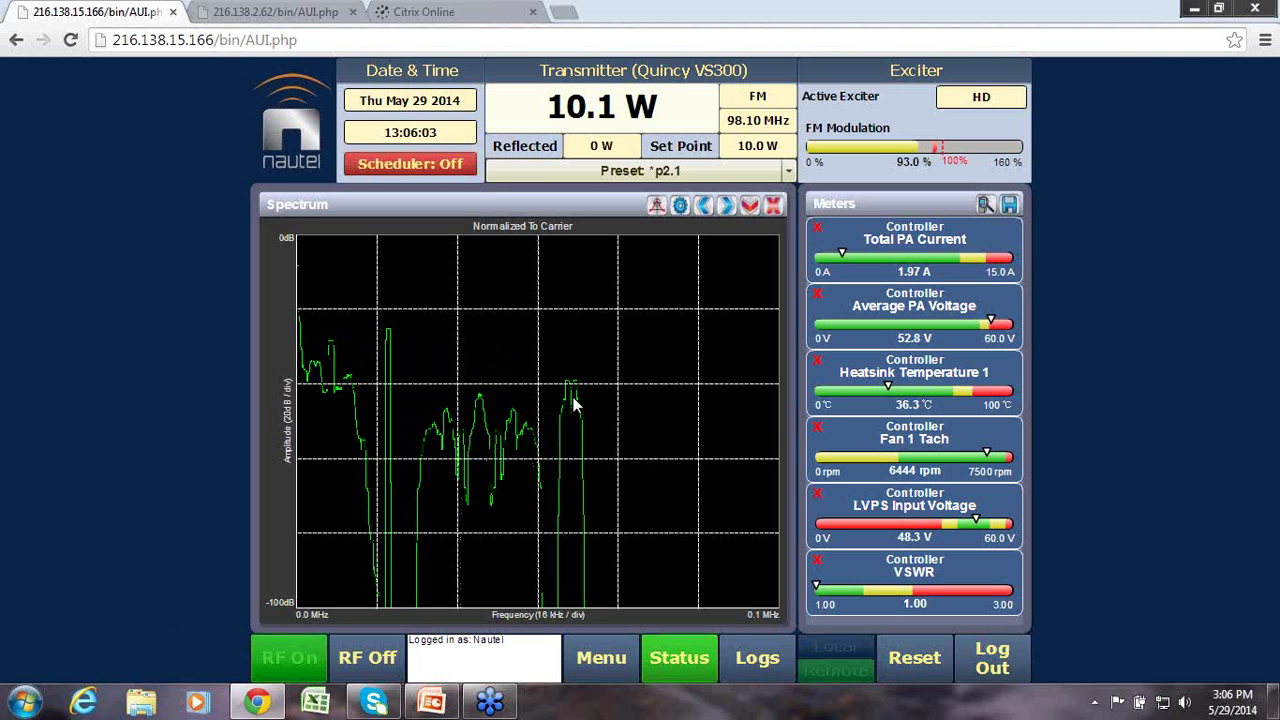
click(750, 207)
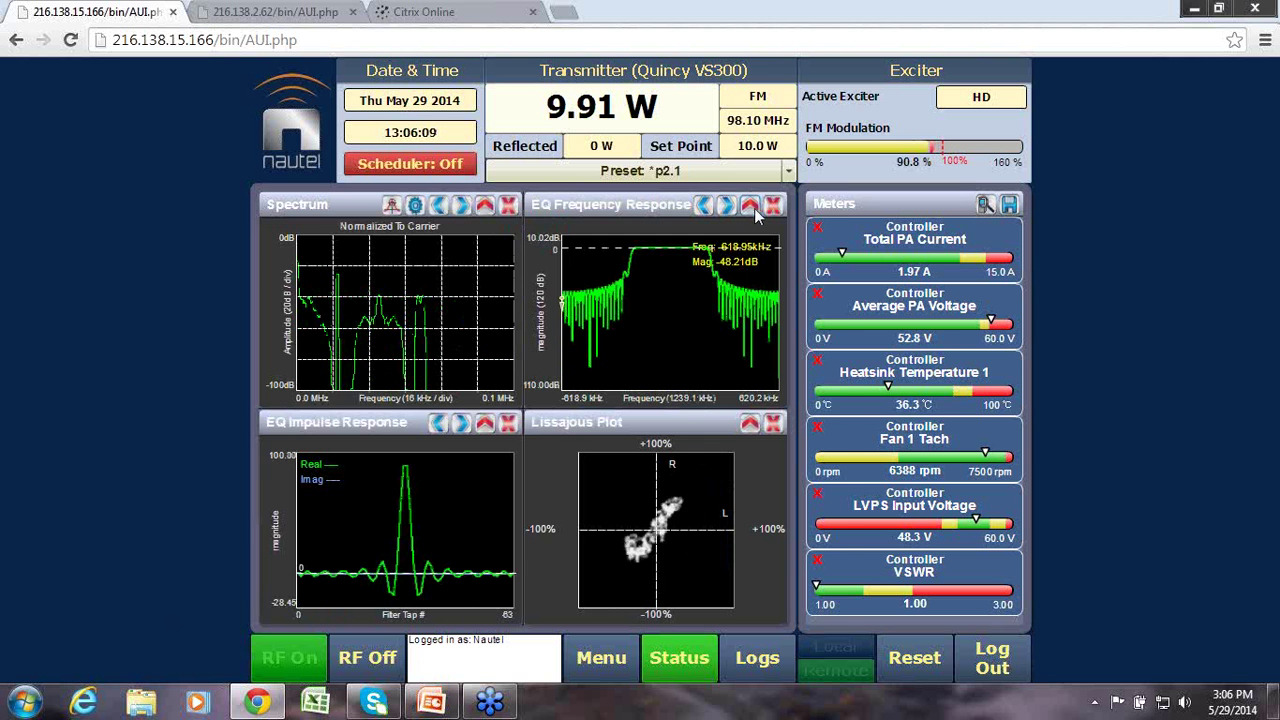
- Look over the reset and software upgrade pages in the system settings, and close them
click(618, 661)
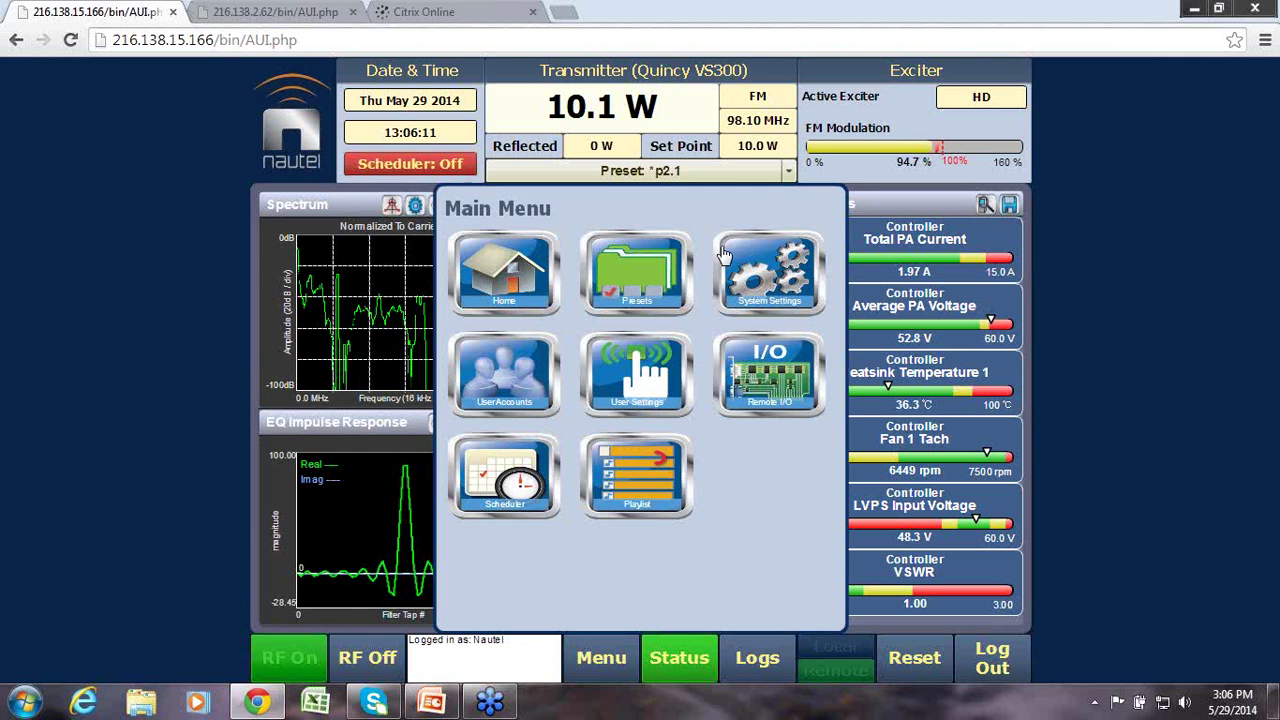
click(770, 278)
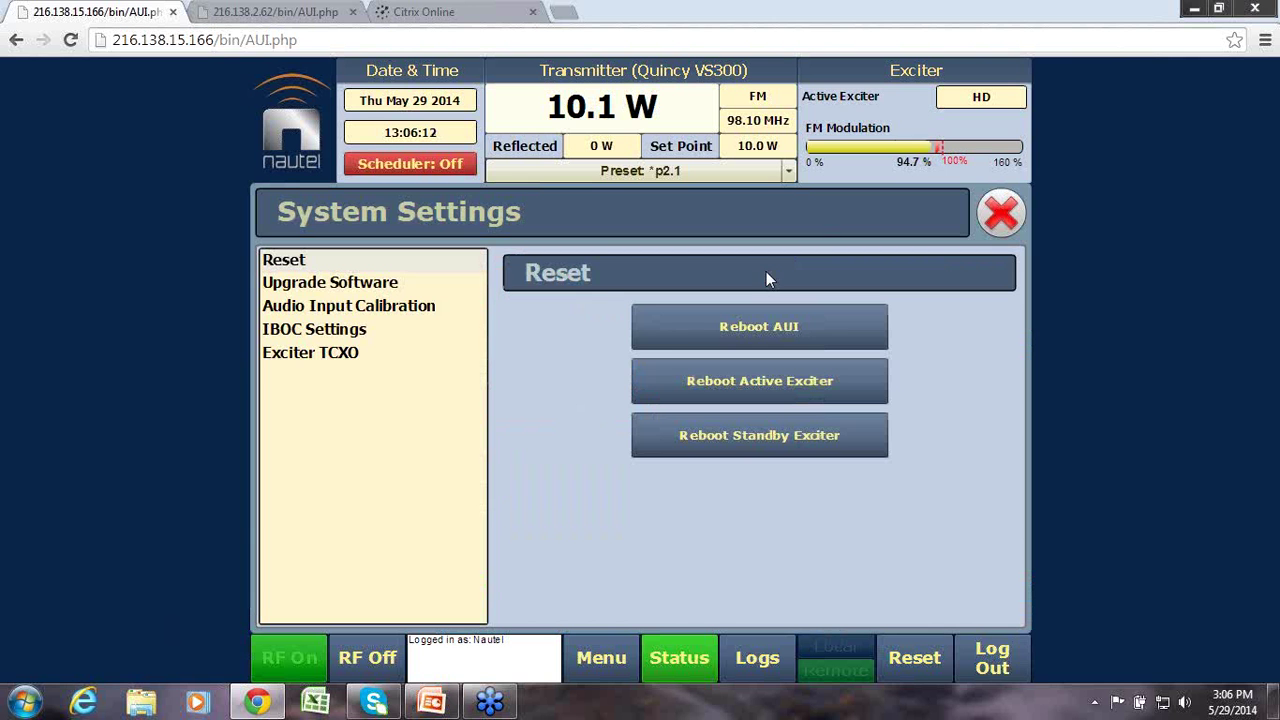
click(333, 285)
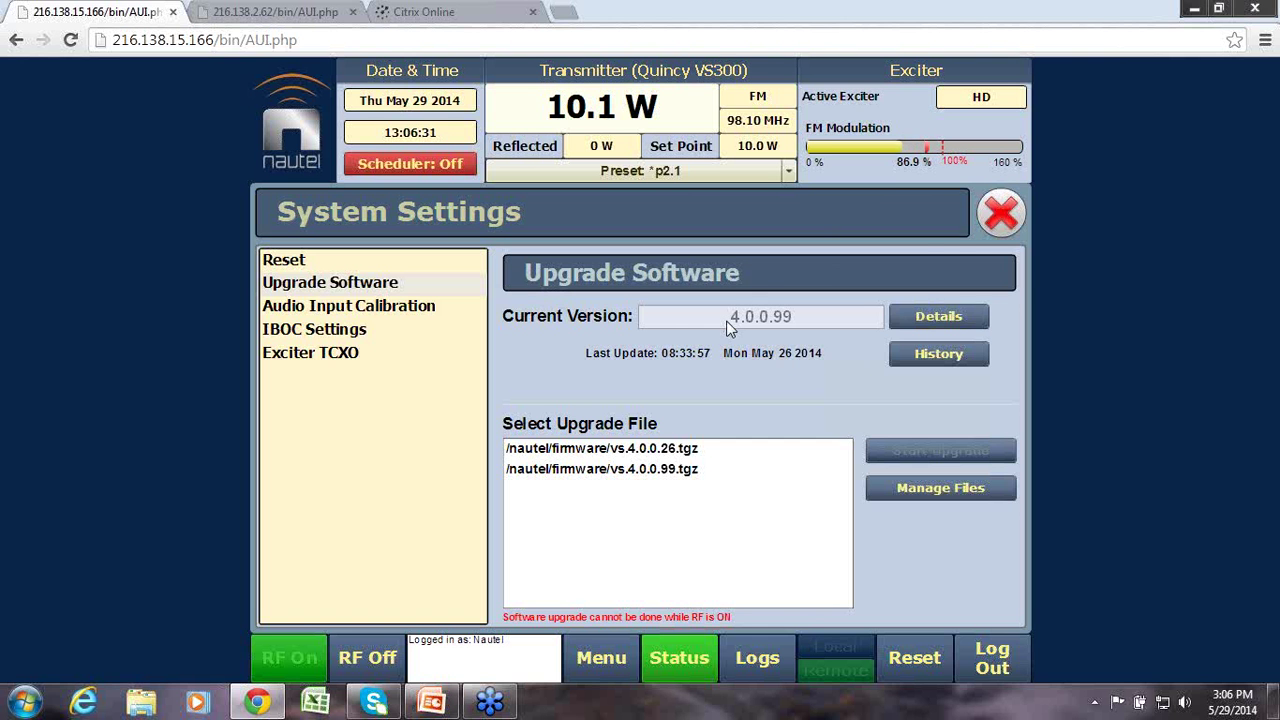
click(987, 218)
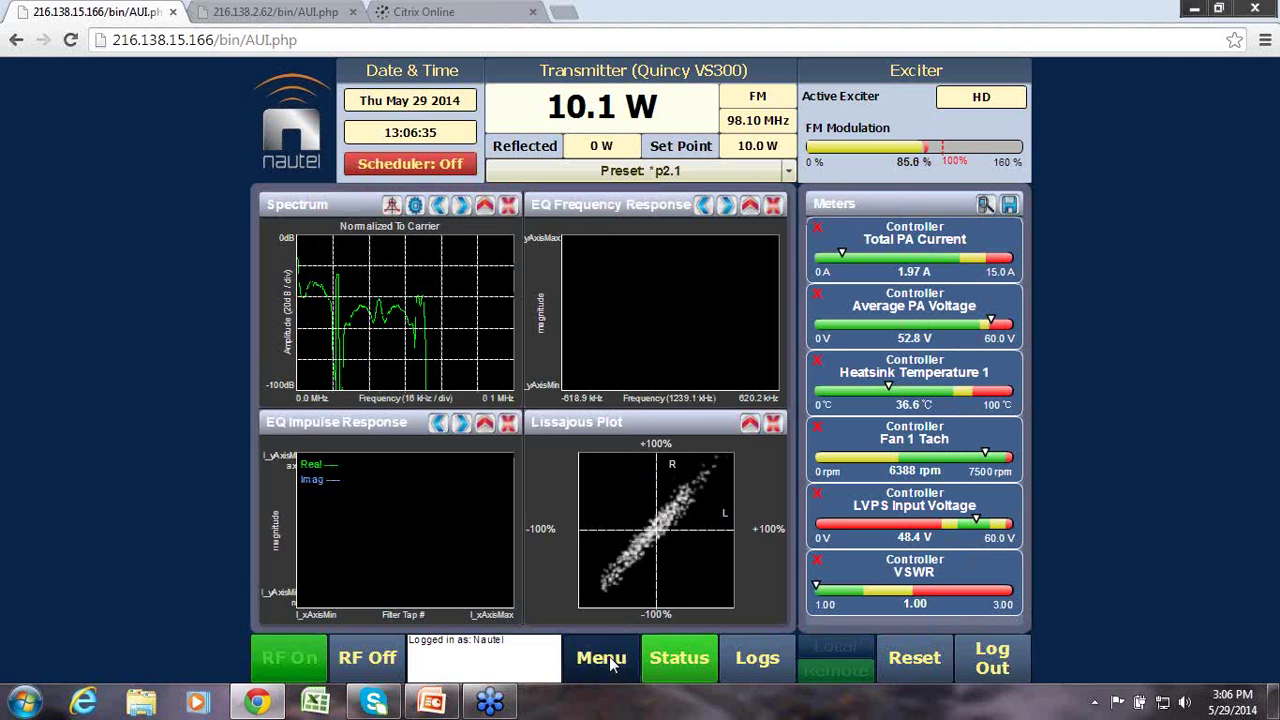
- Add a user account named "AUI demo", look over its user type choices, and close the user accounts
click(605, 660)
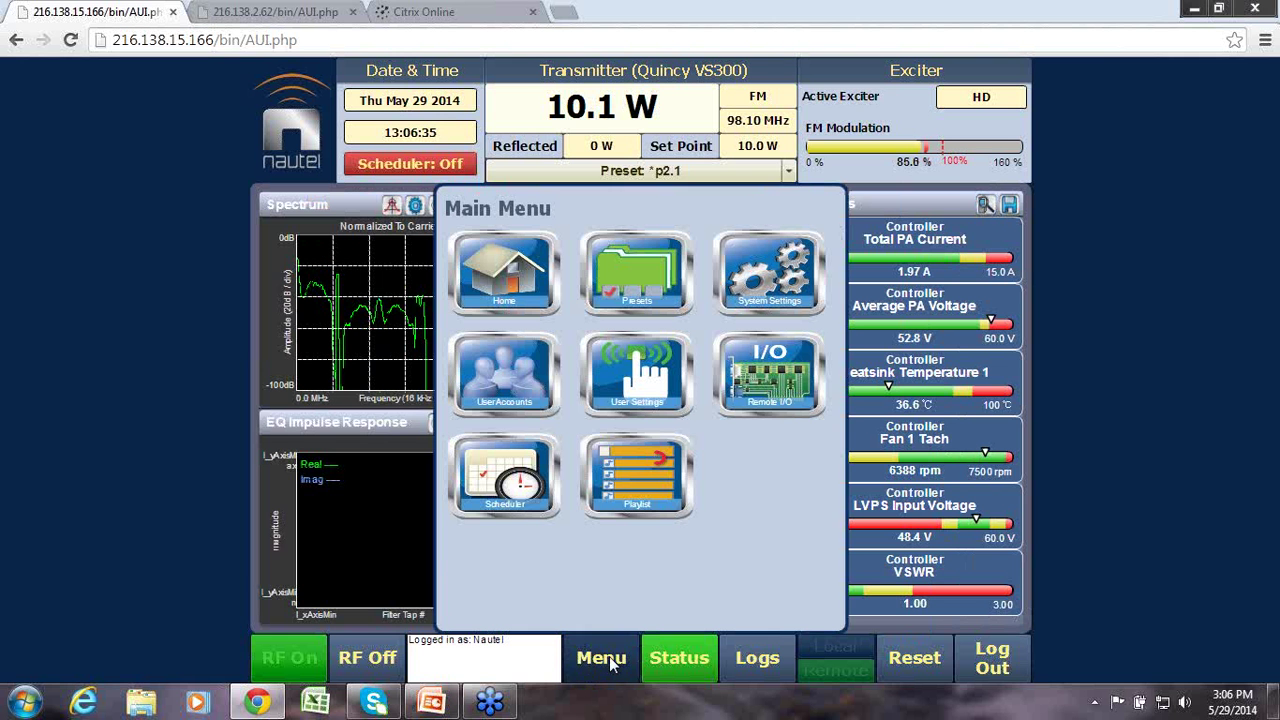
click(488, 389)
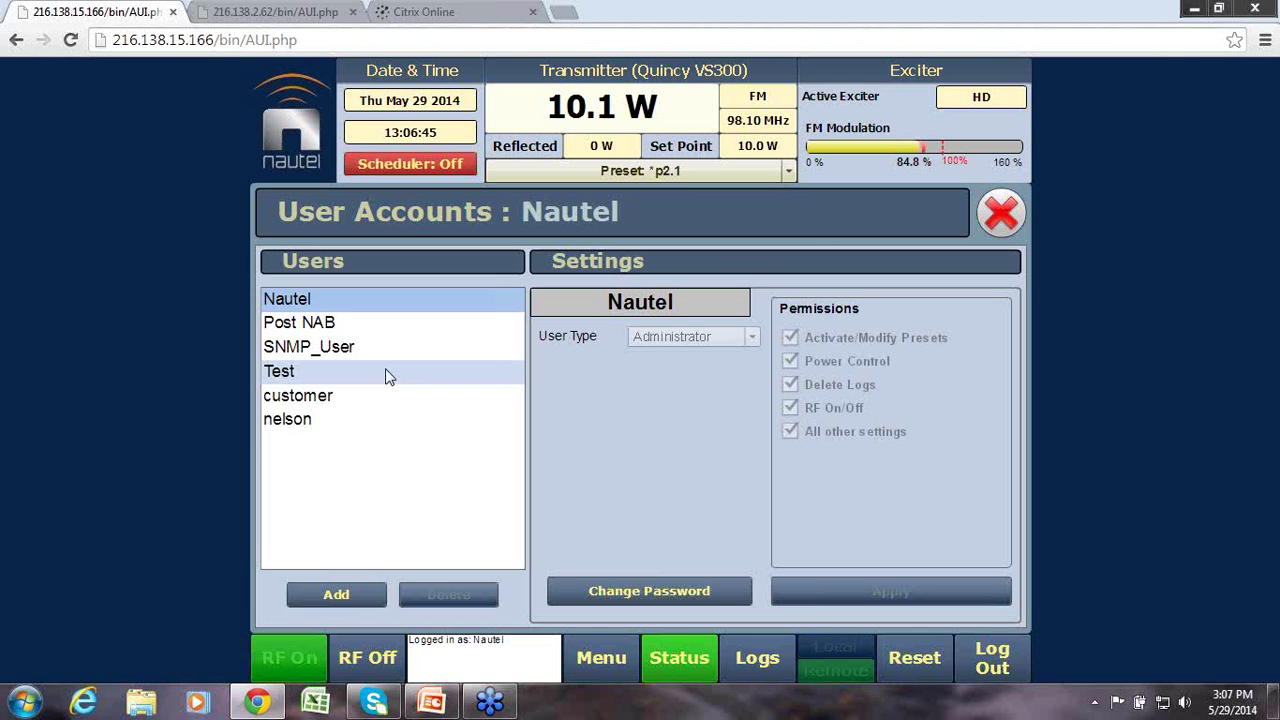
click(341, 593)
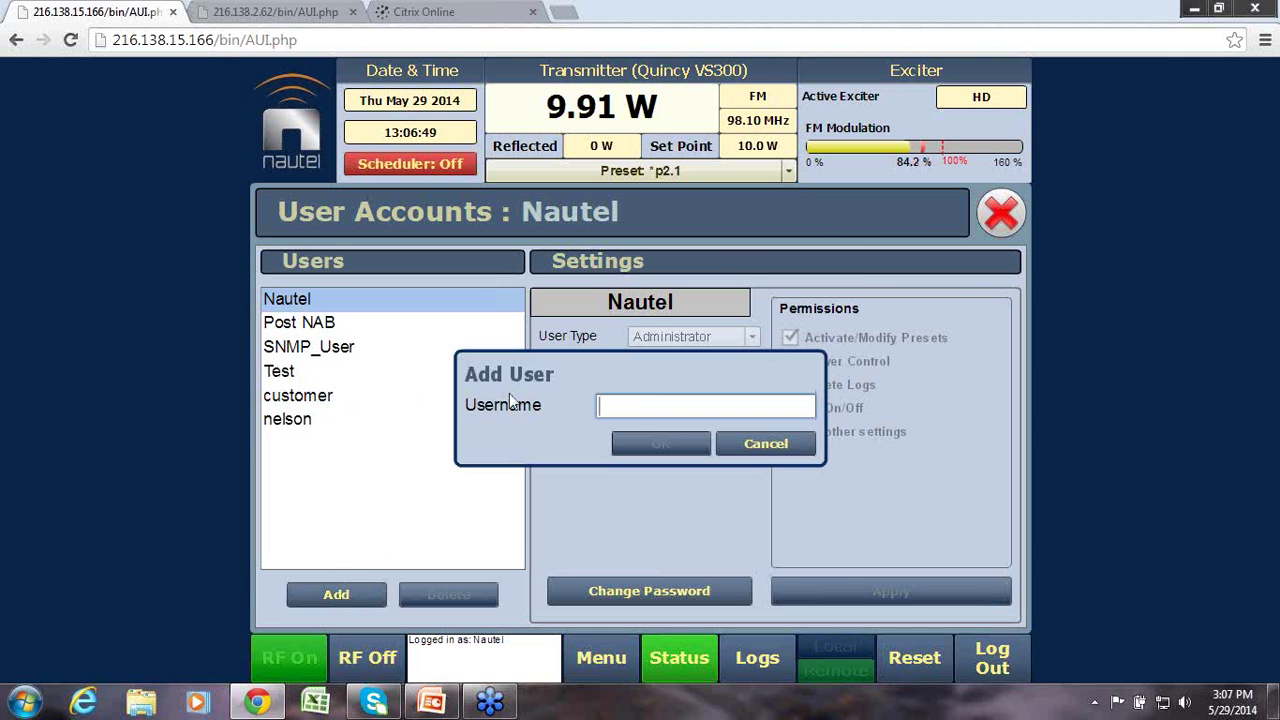
text(T)
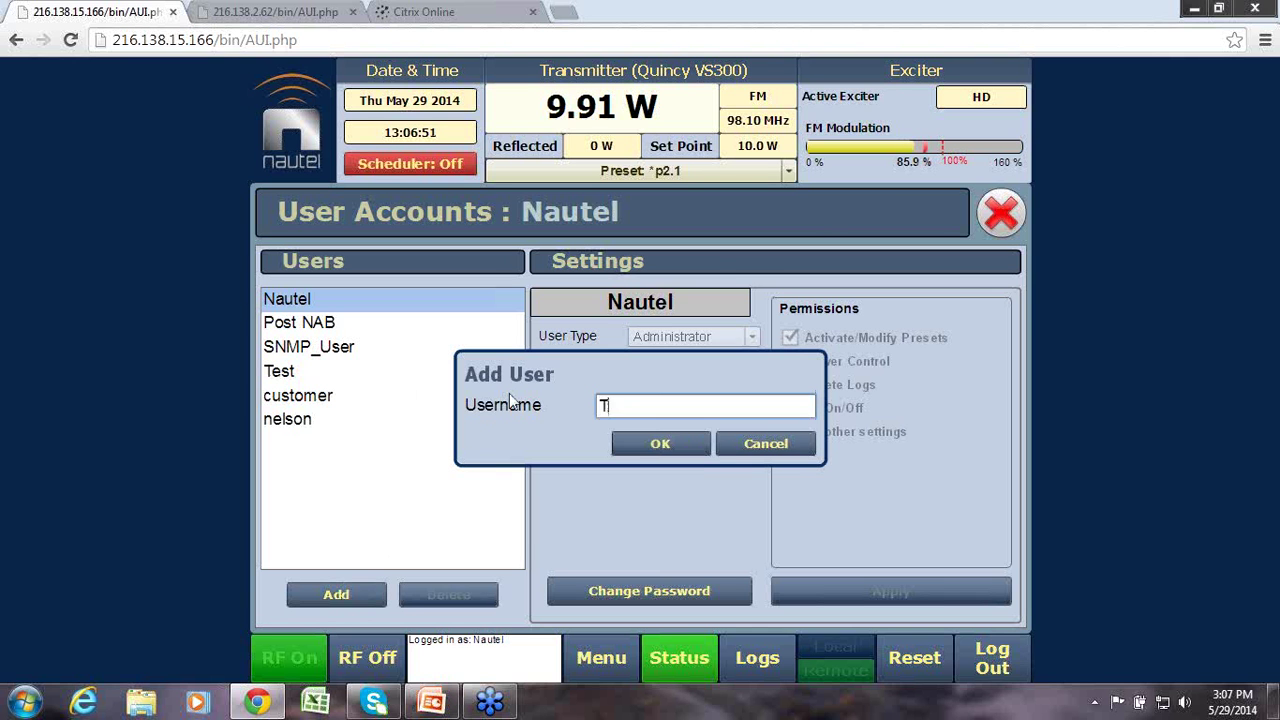
key(BackSpace)
text(AUI dem)
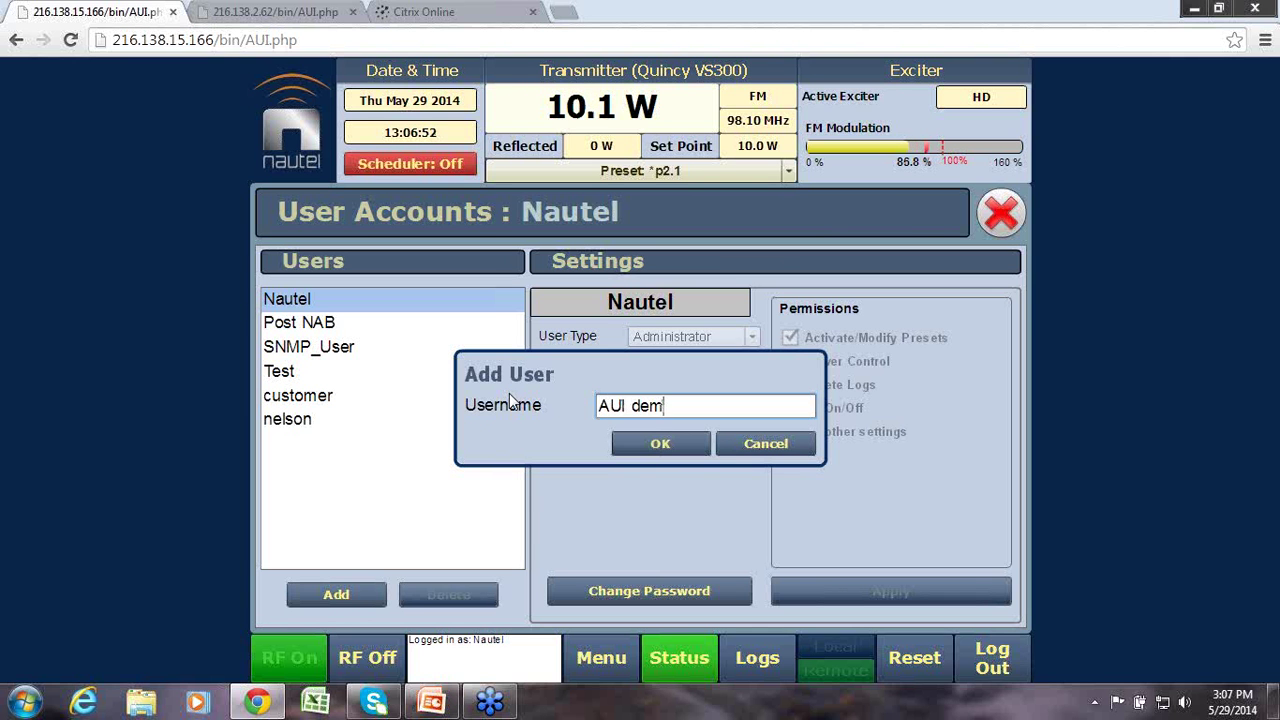
text(o)
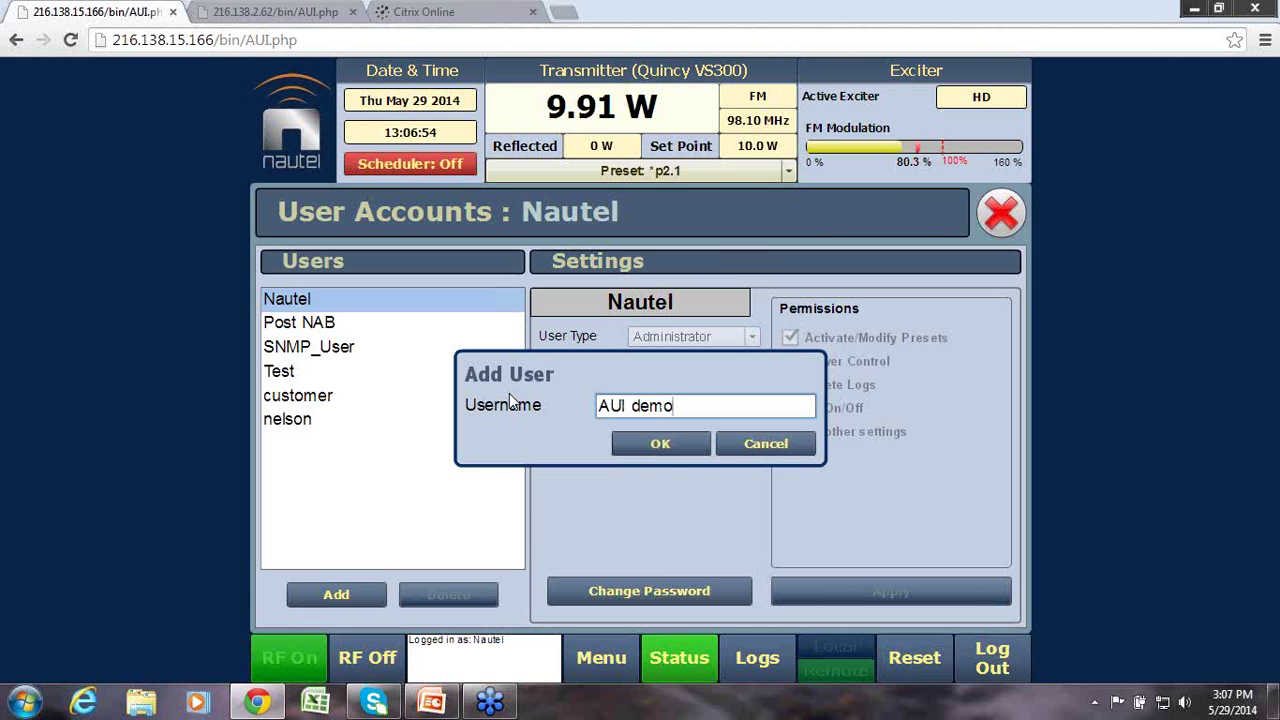
click(672, 442)
click(696, 338)
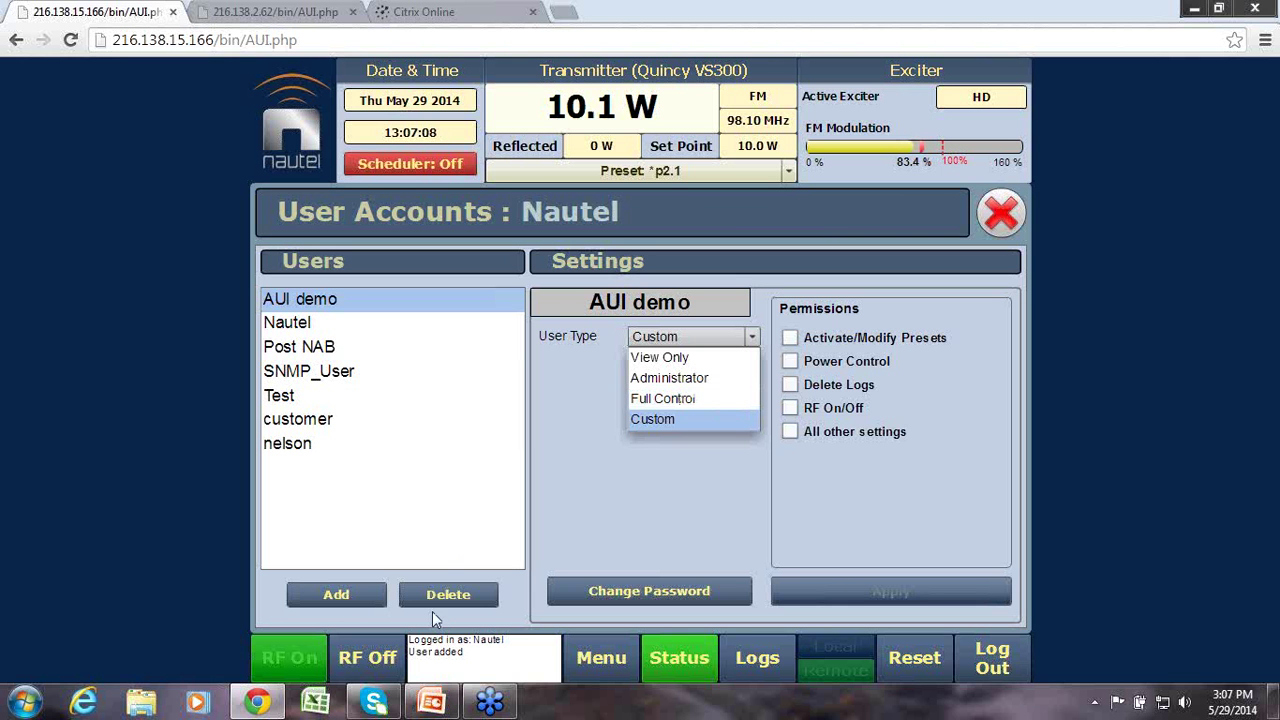
click(1001, 212)
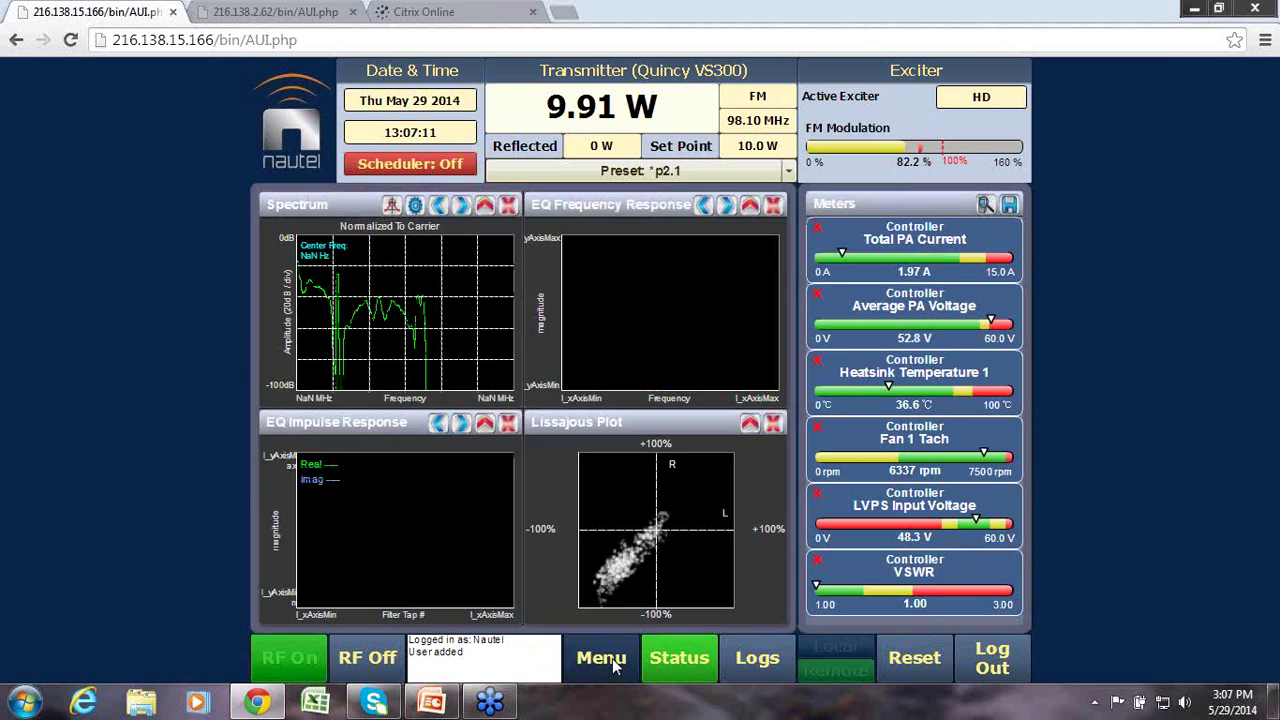
- Examine the network setup, email configuration and notifications pages in the user settings
click(612, 665)
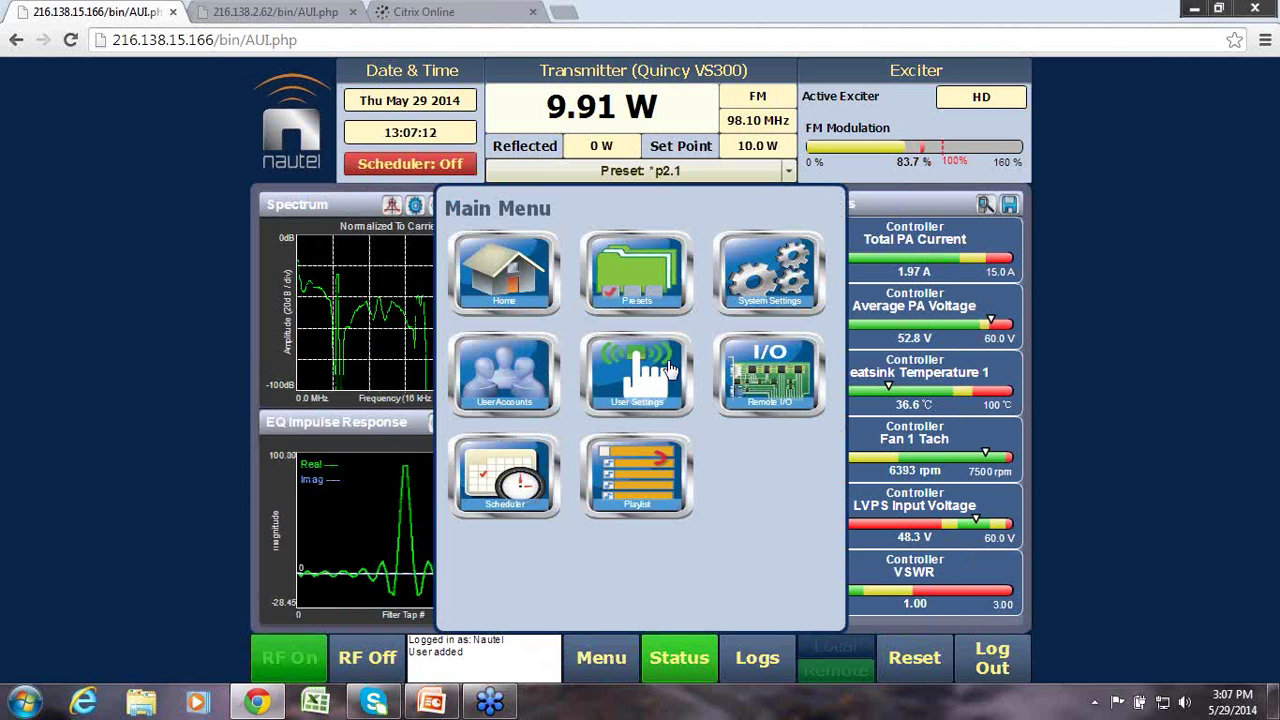
click(632, 375)
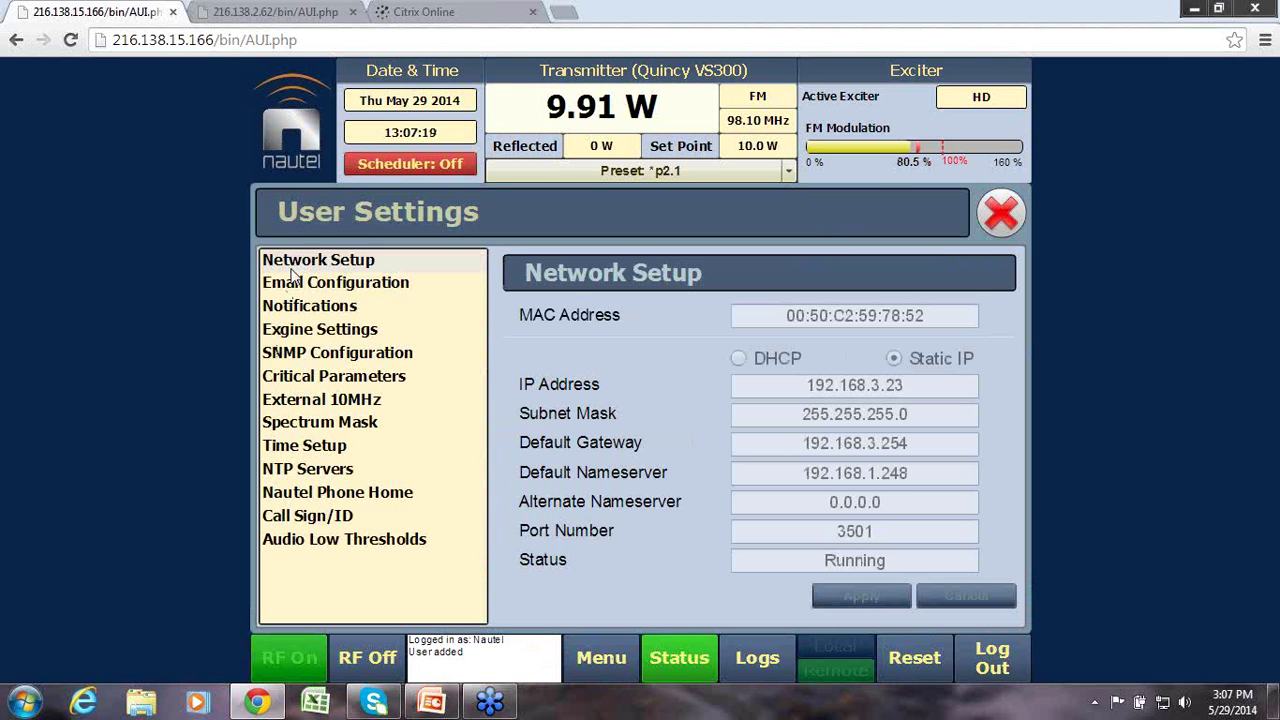
click(293, 285)
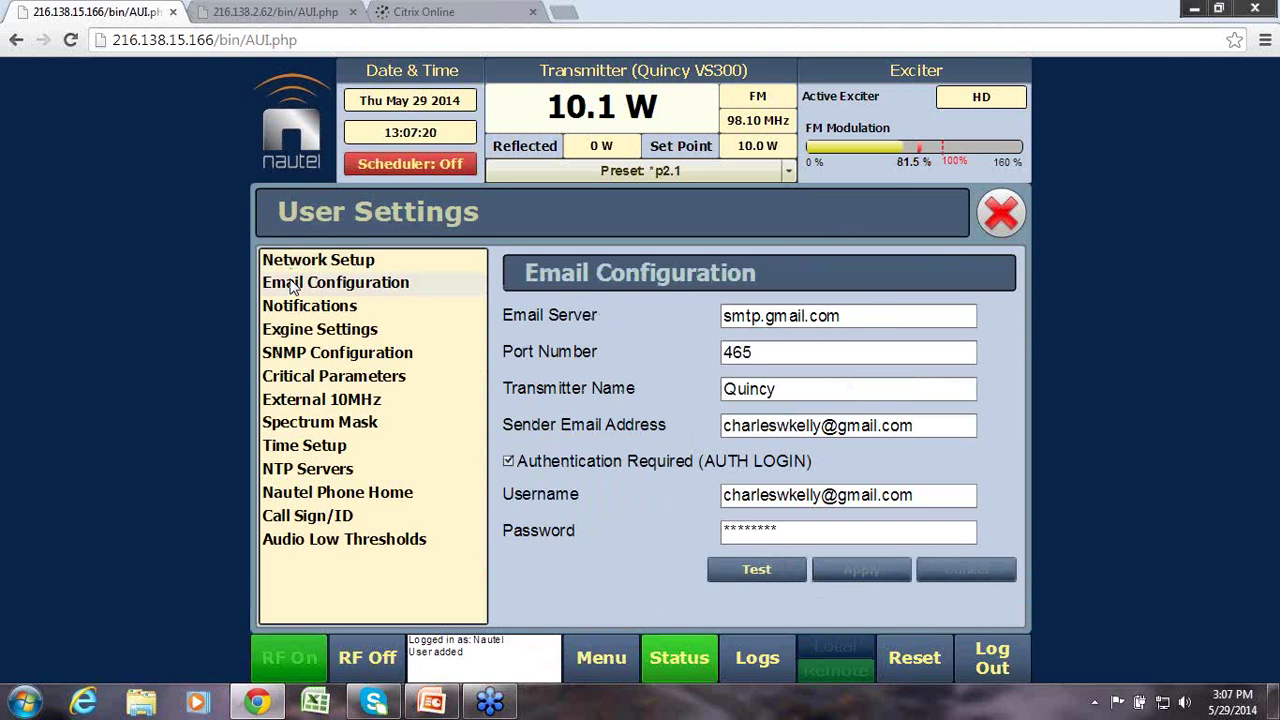
click(296, 308)
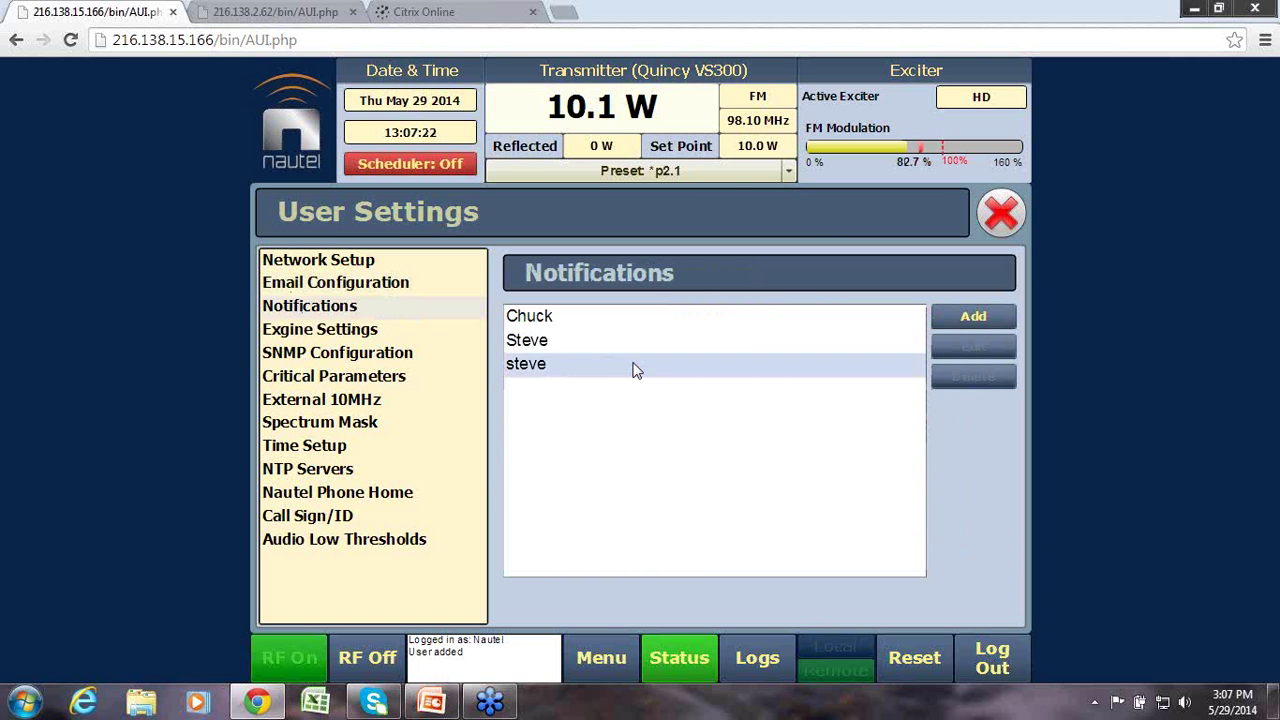
- Start a new notification, add the Controller's High Forward Power alarm to its selected alarms, and return to the home page without saving
click(960, 318)
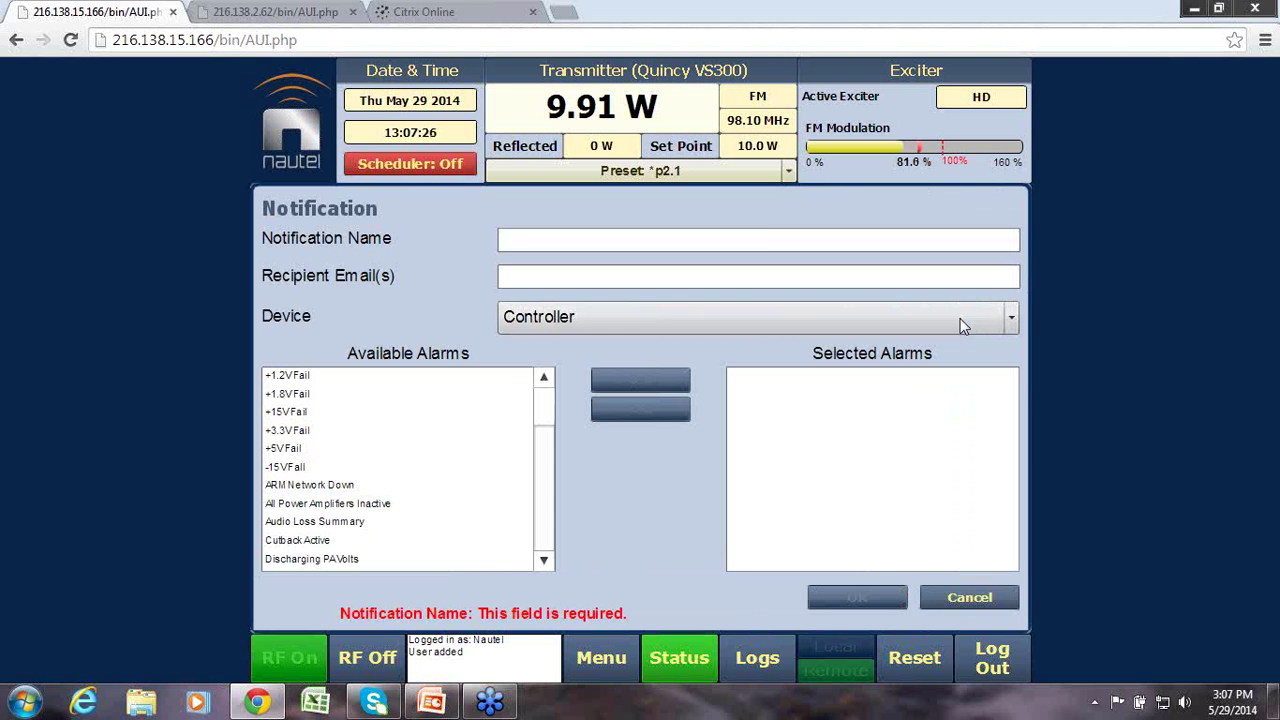
click(765, 239)
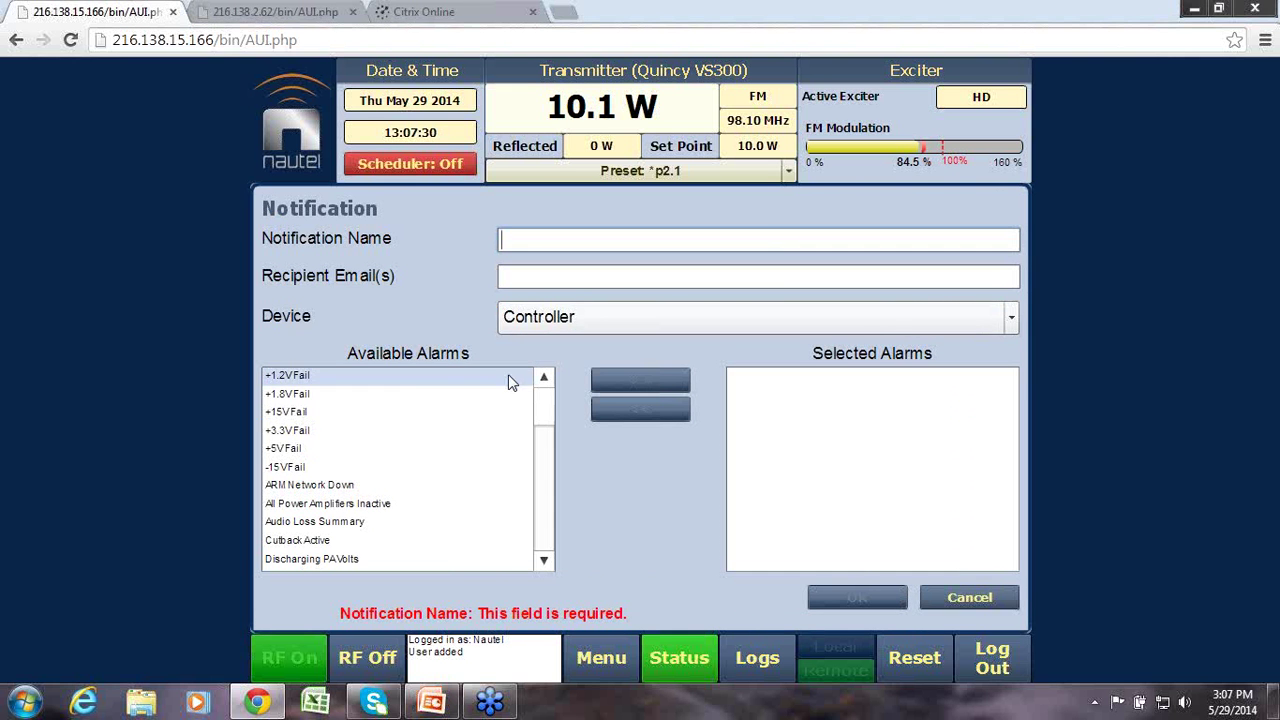
click(545, 560)
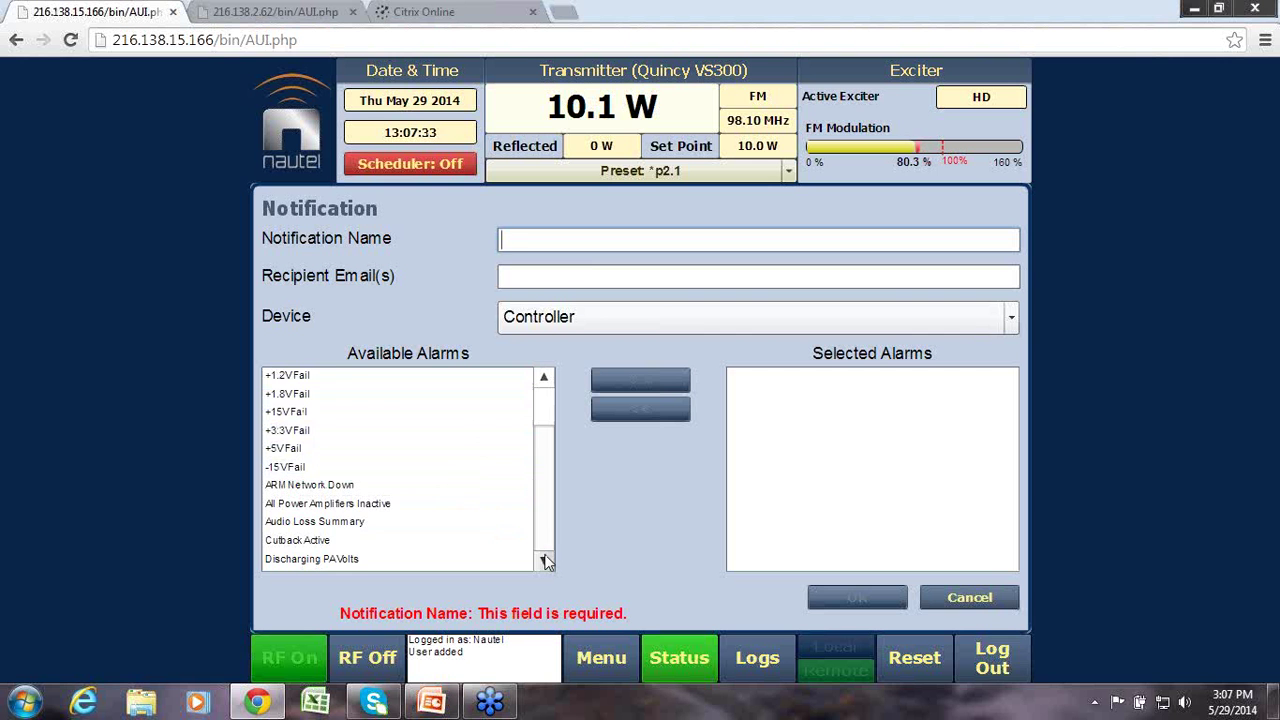
click(545, 560)
click(545, 560)
click(545, 560)
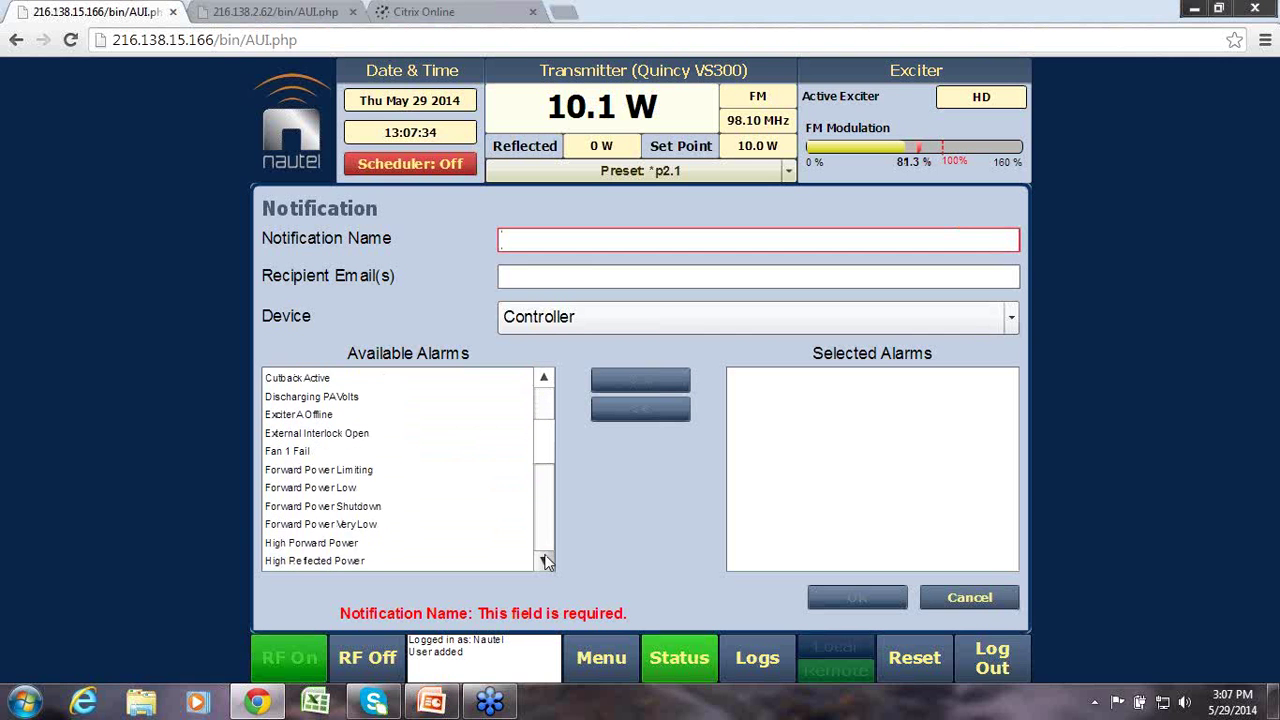
click(545, 560)
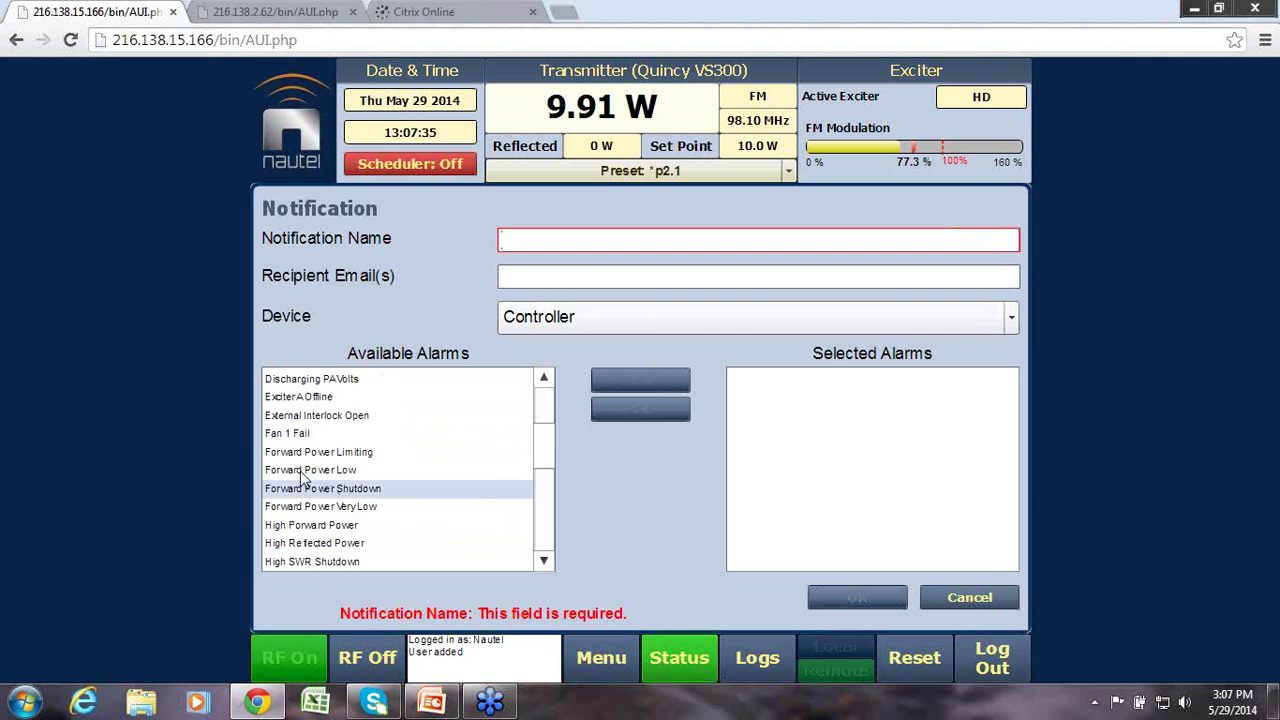
click(332, 530)
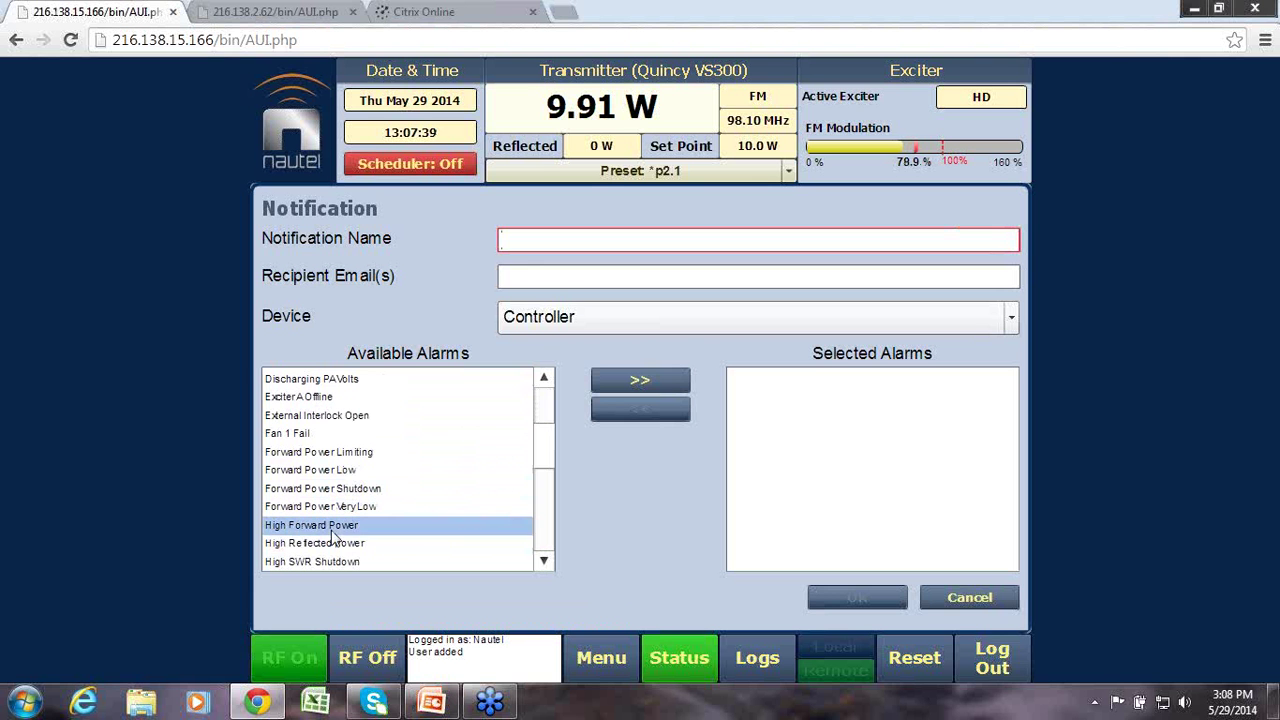
click(624, 377)
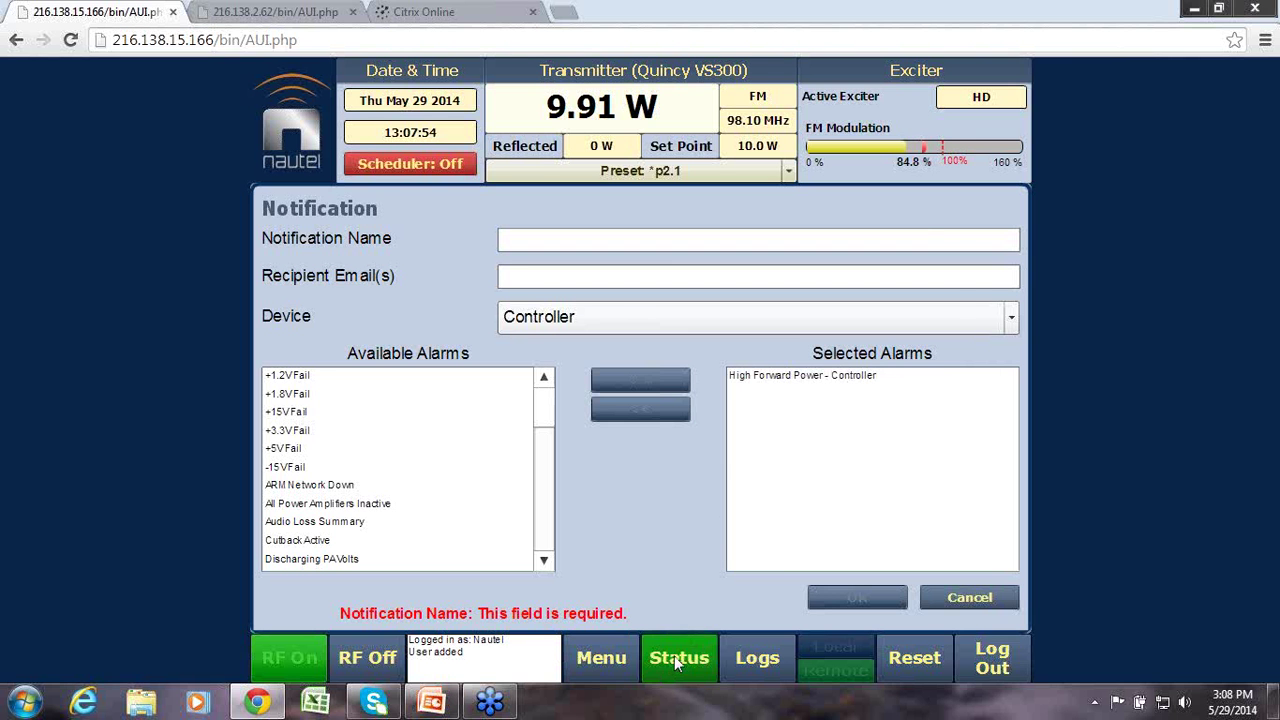
click(598, 652)
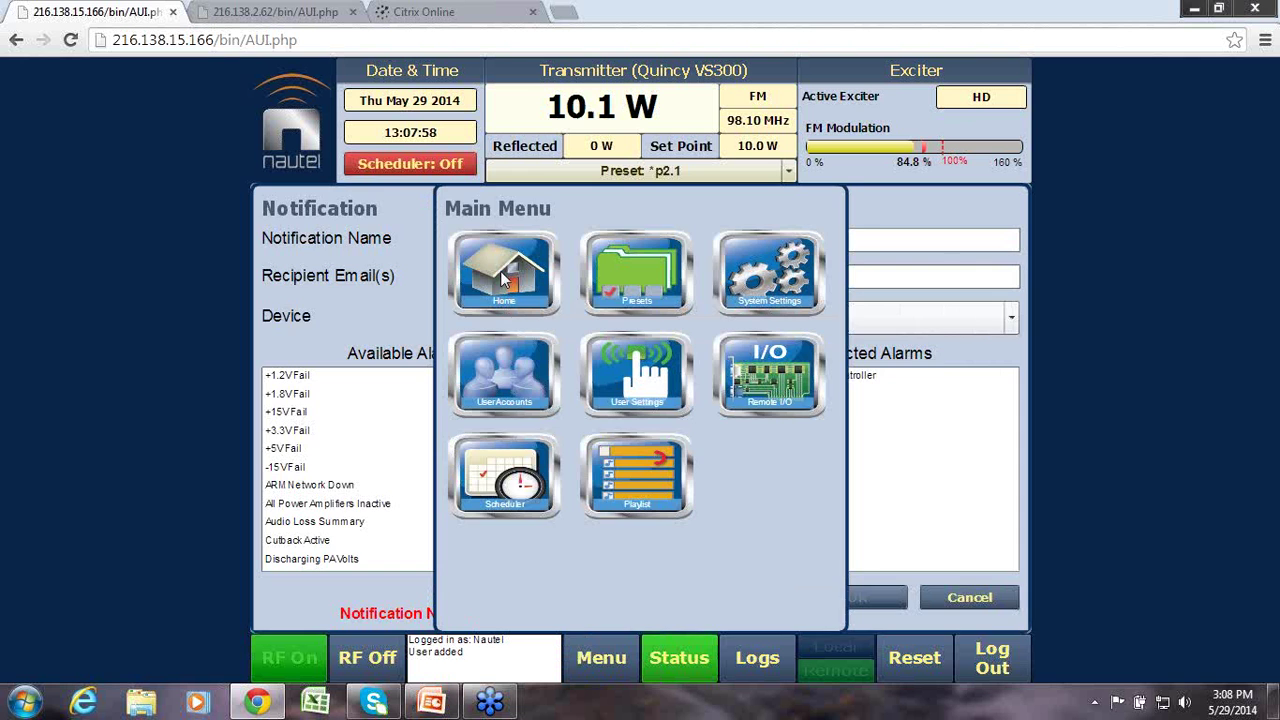
click(504, 278)
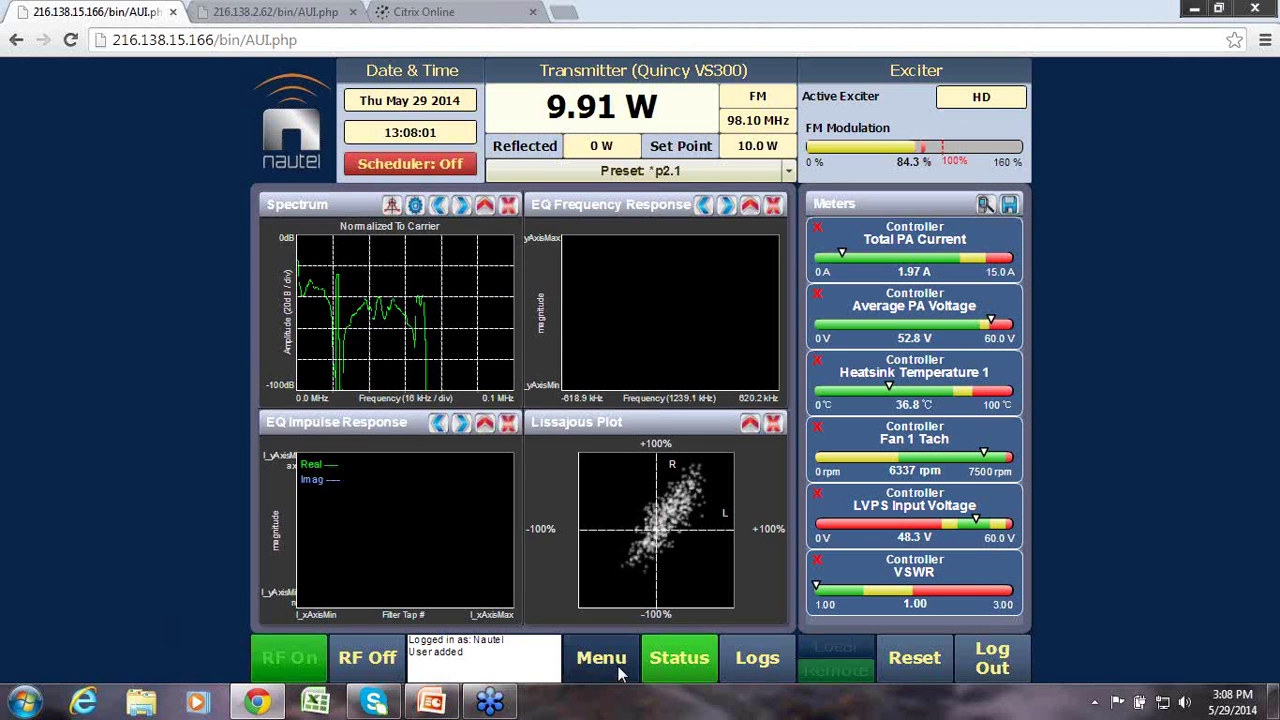
- Examine the transmitter's status alarms and look through the events in the transmitter log
click(675, 660)
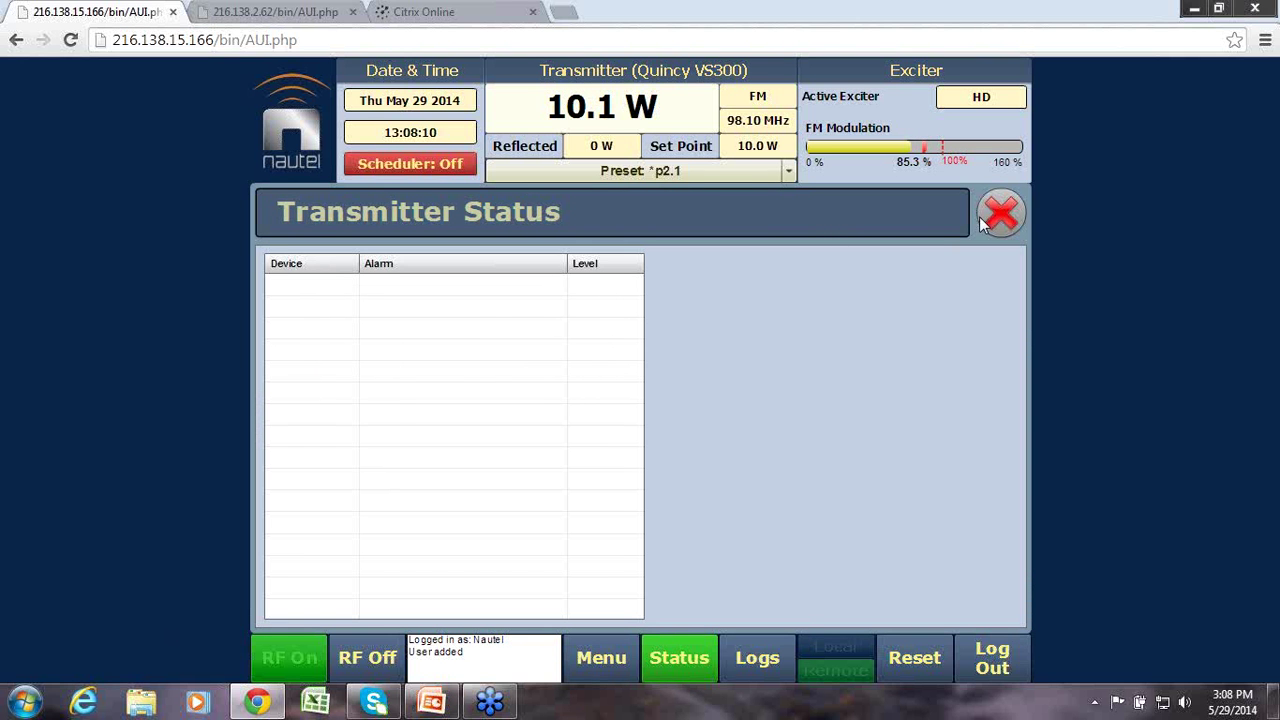
click(751, 665)
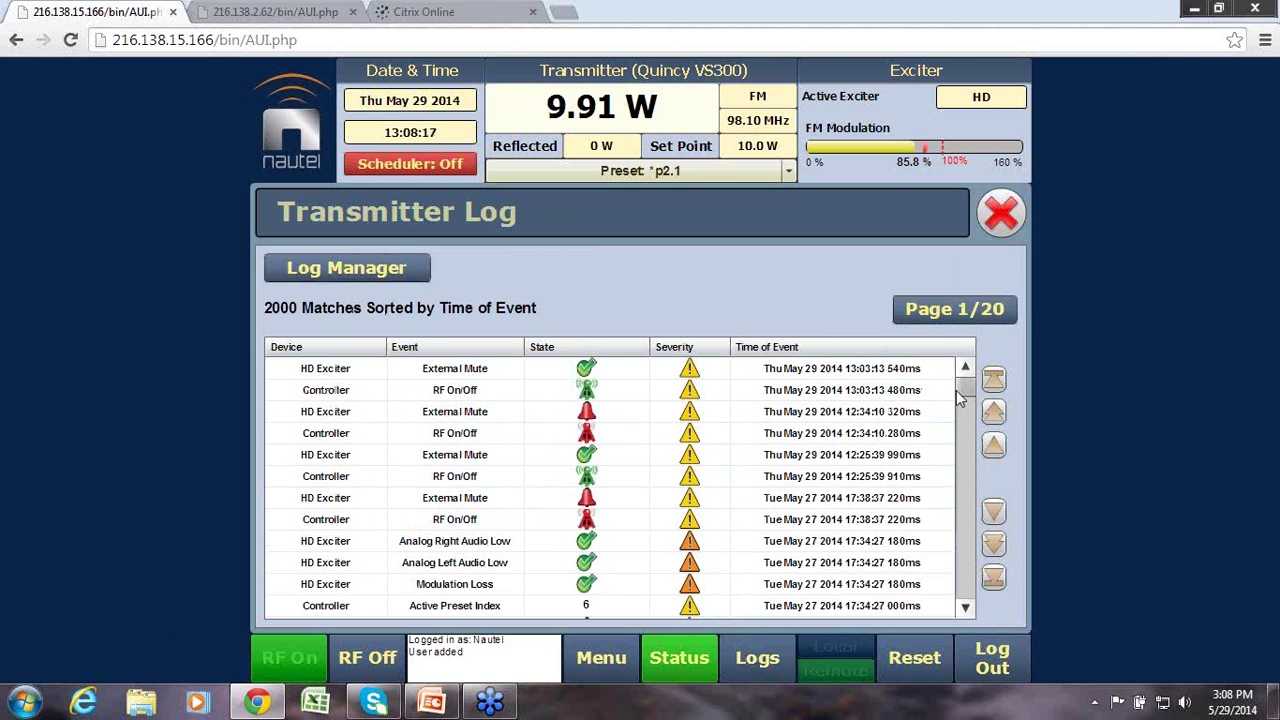
drag(962, 388, 966, 445)
- Copy the transmitter logs to the clipboard and paste them into Sheet1 of the blank Excel workbook, starting at cell A1
click(310, 276)
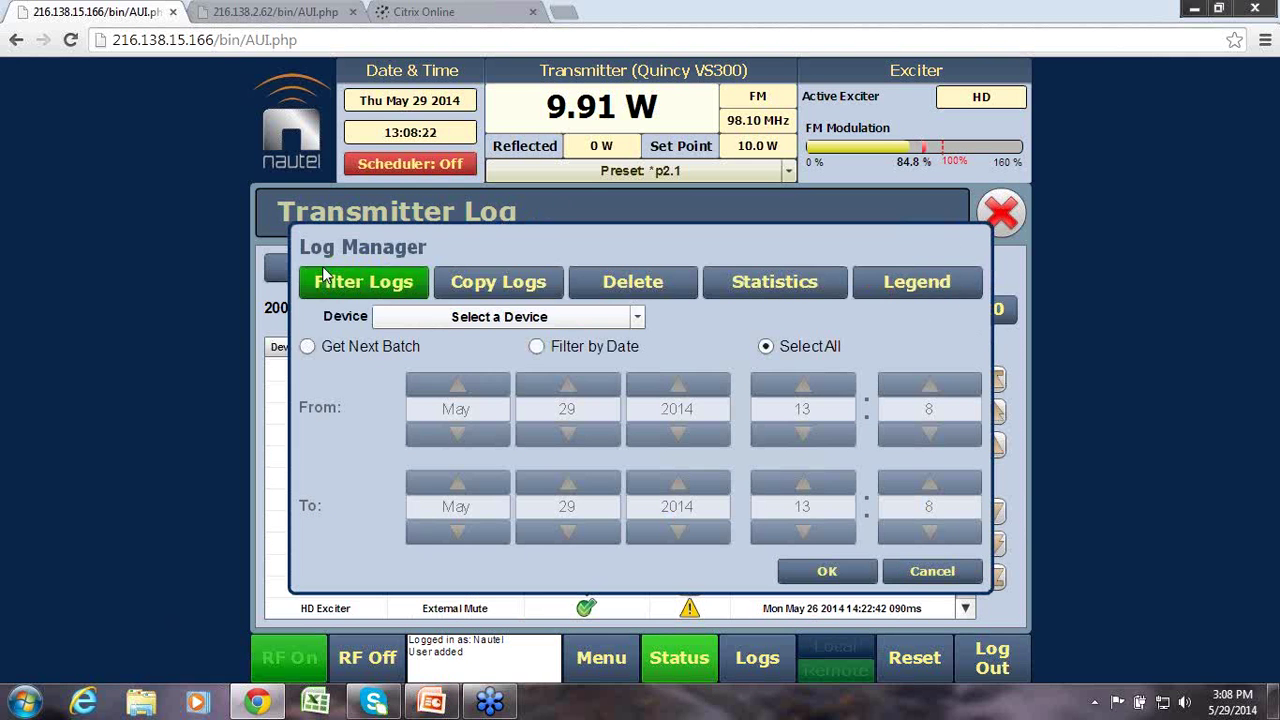
click(498, 285)
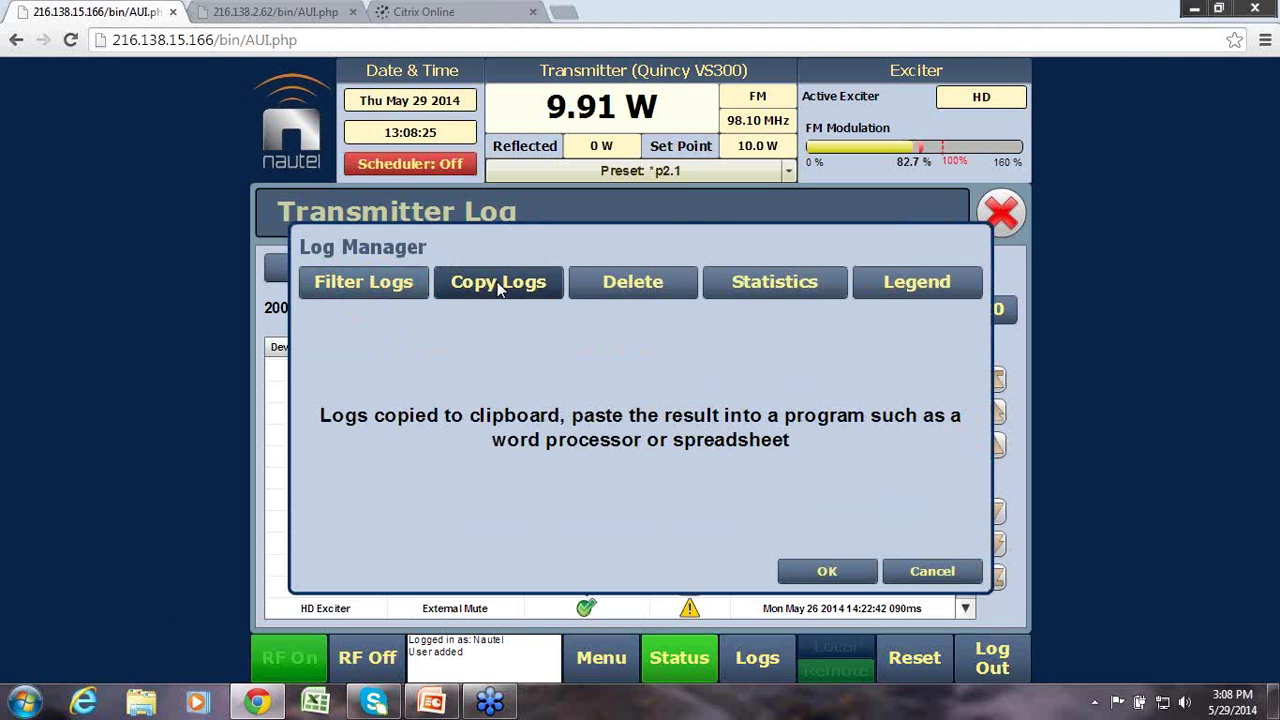
click(315, 702)
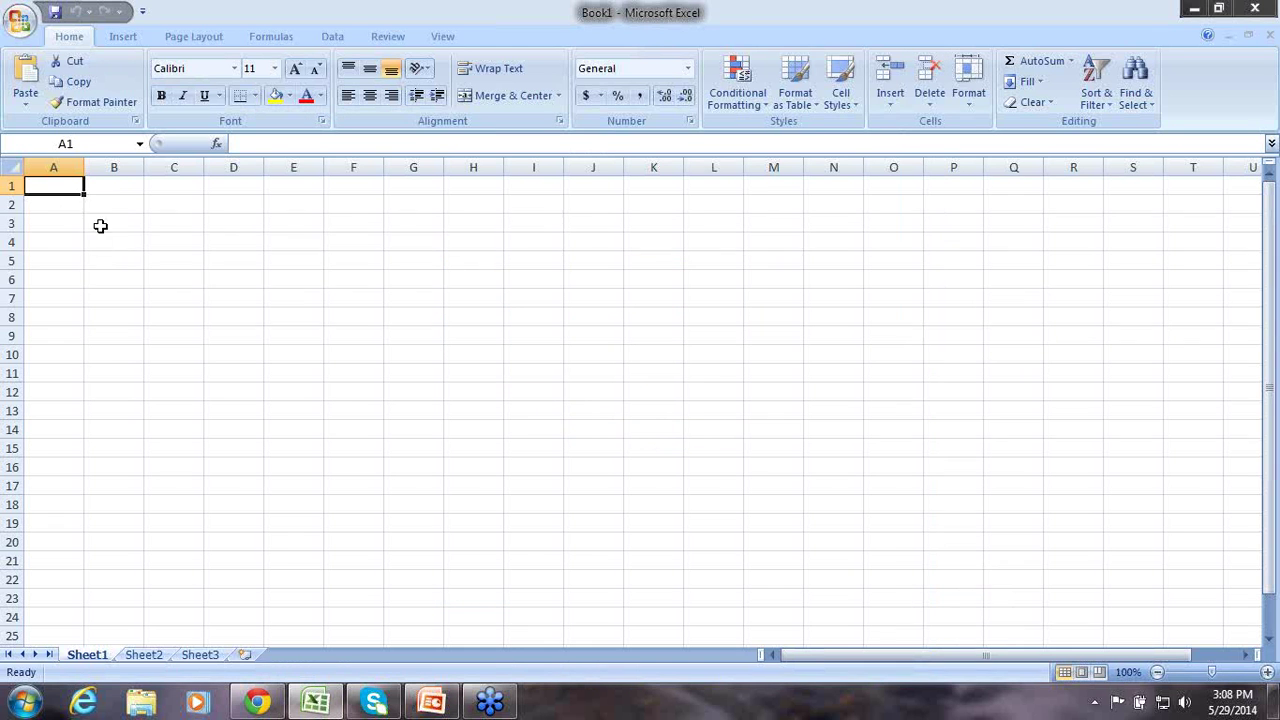
right_click(62, 190)
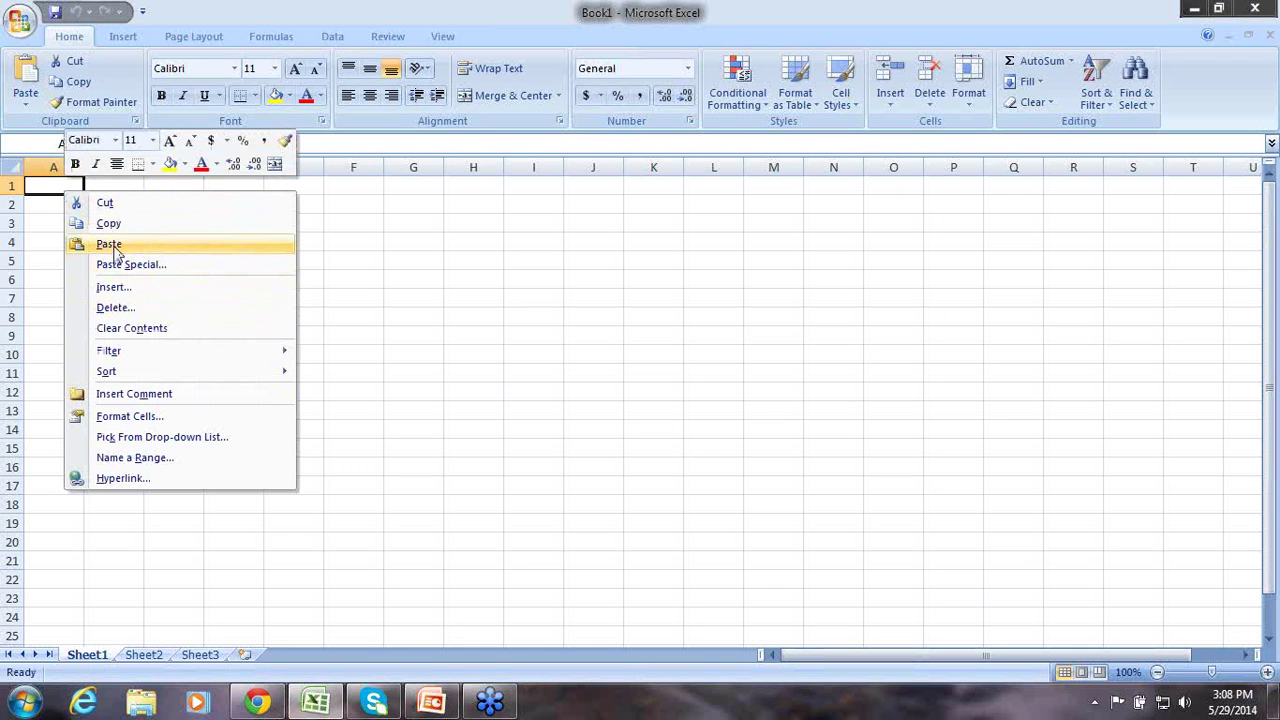
click(108, 245)
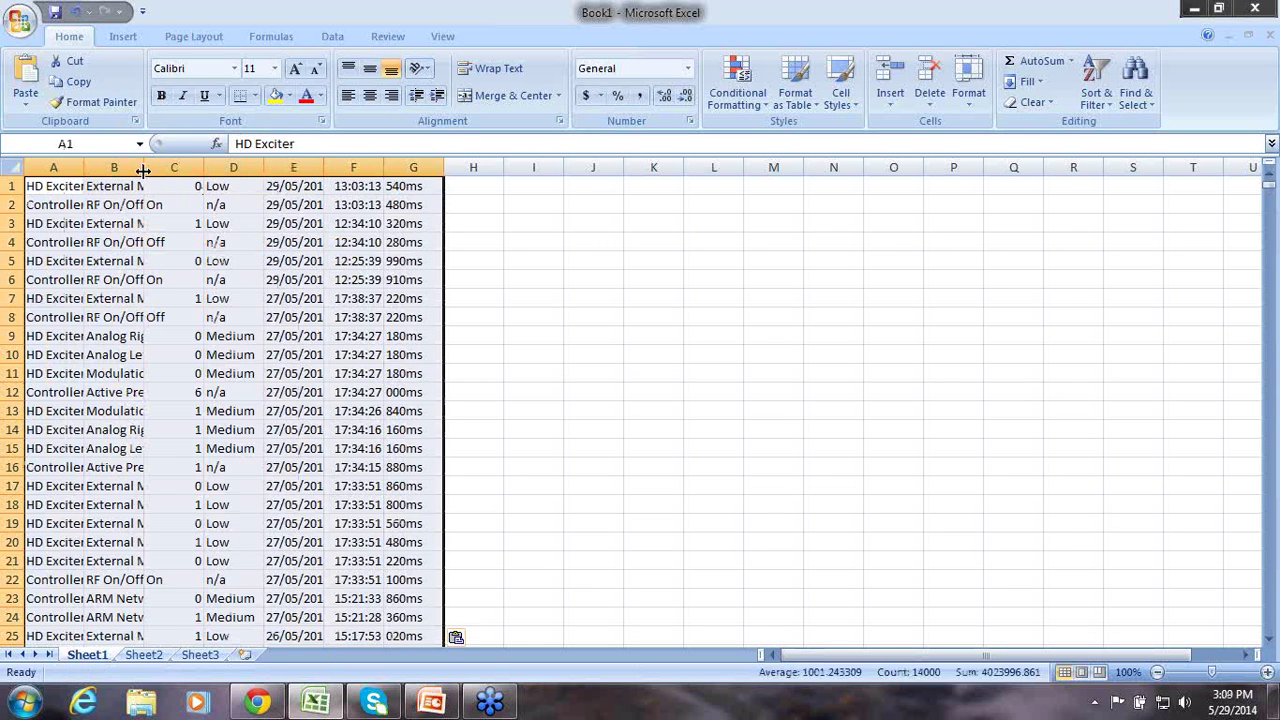
- Widen columns B and A to fit the event and device names, and switch back to the transmitter interface in Chrome
drag(143, 171, 255, 167)
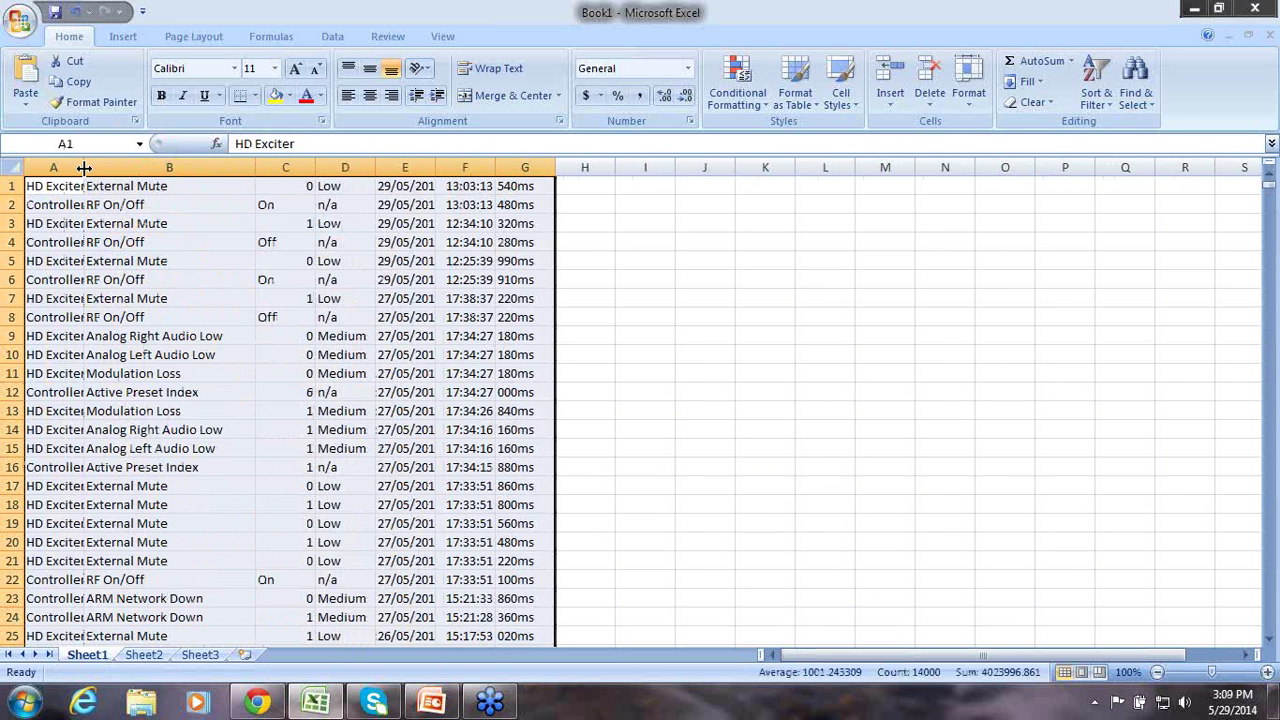
drag(84, 168, 152, 168)
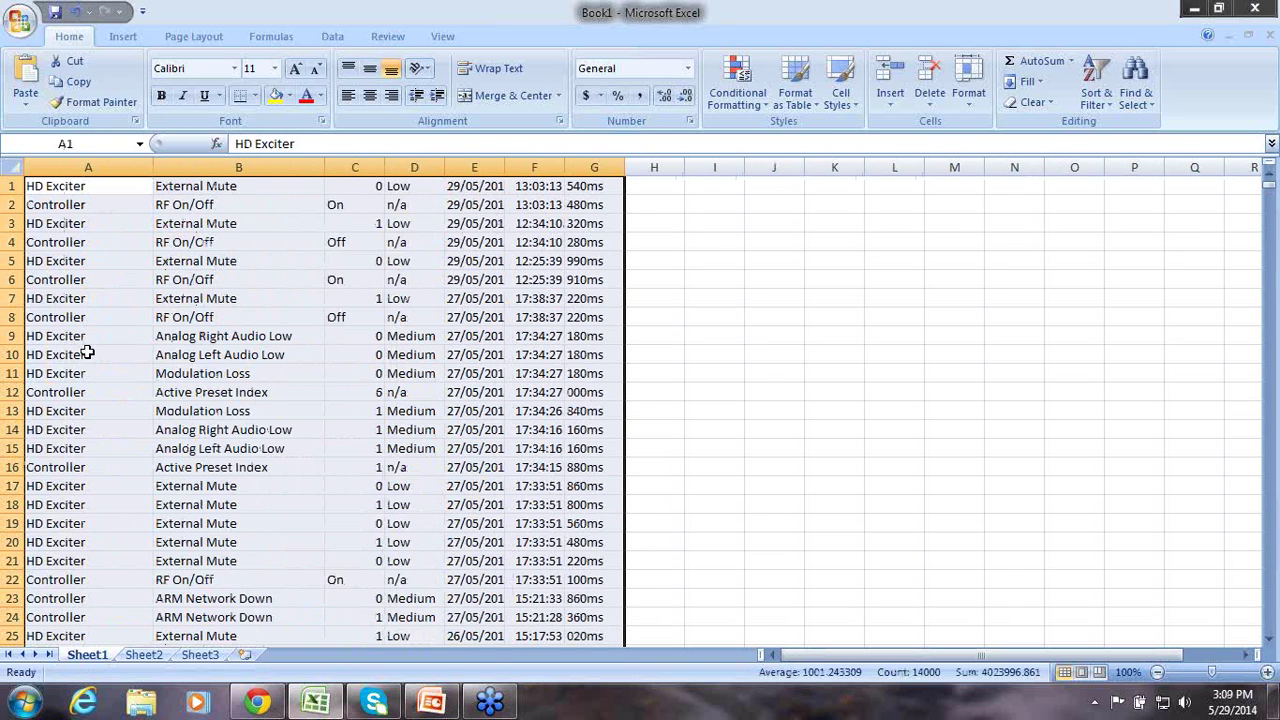
click(257, 705)
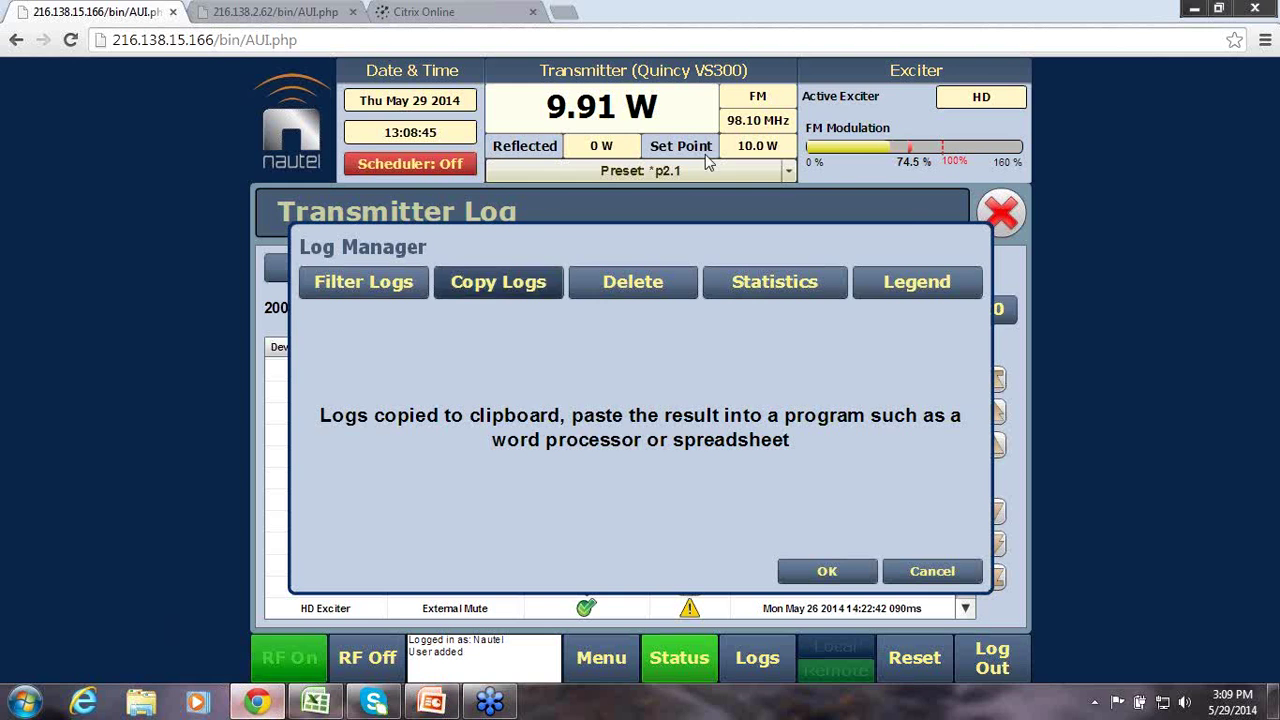
- Close the Log Manager and examine the SNMP Configuration, Spectrum Mask and NTP Servers pages in the user settings
click(827, 573)
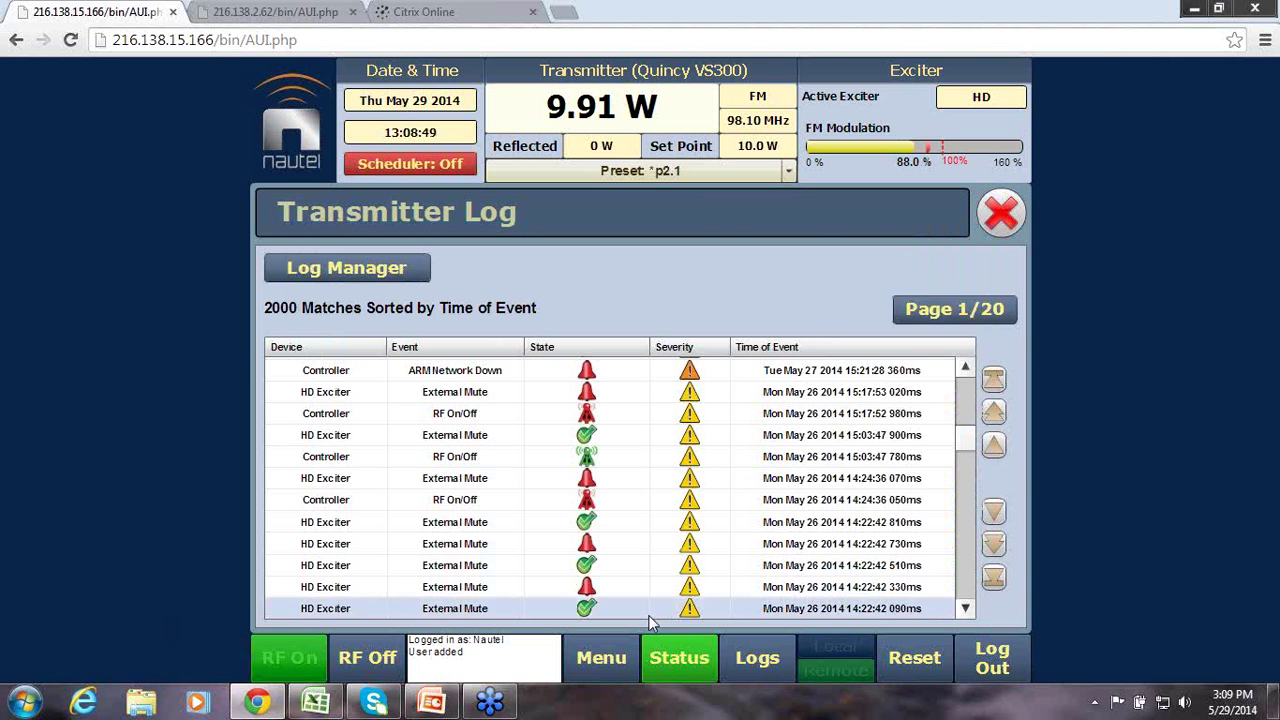
click(611, 668)
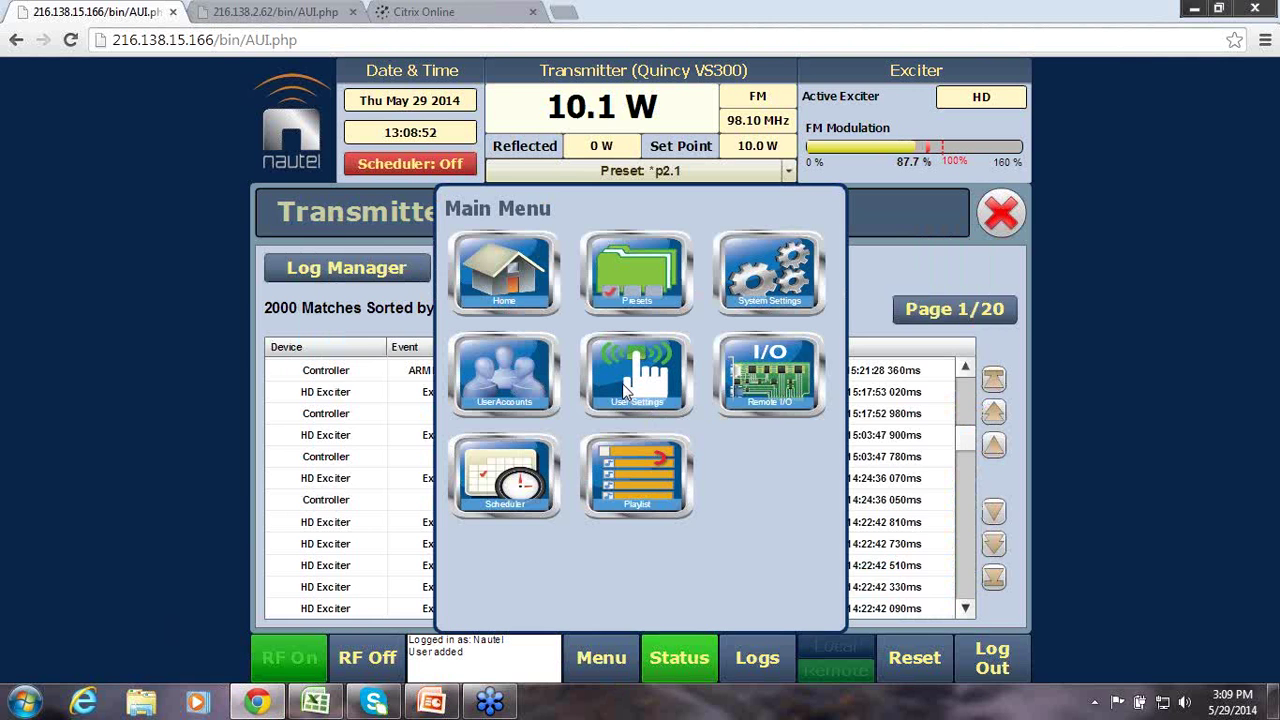
click(626, 388)
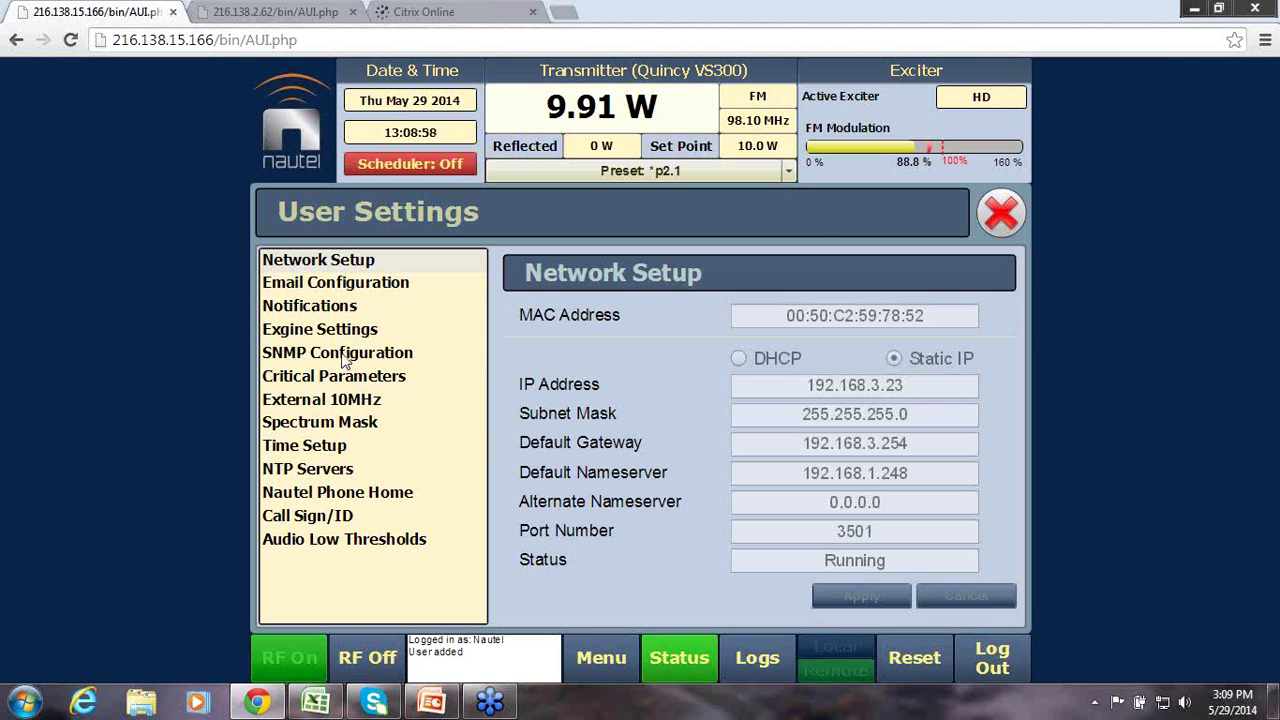
click(343, 360)
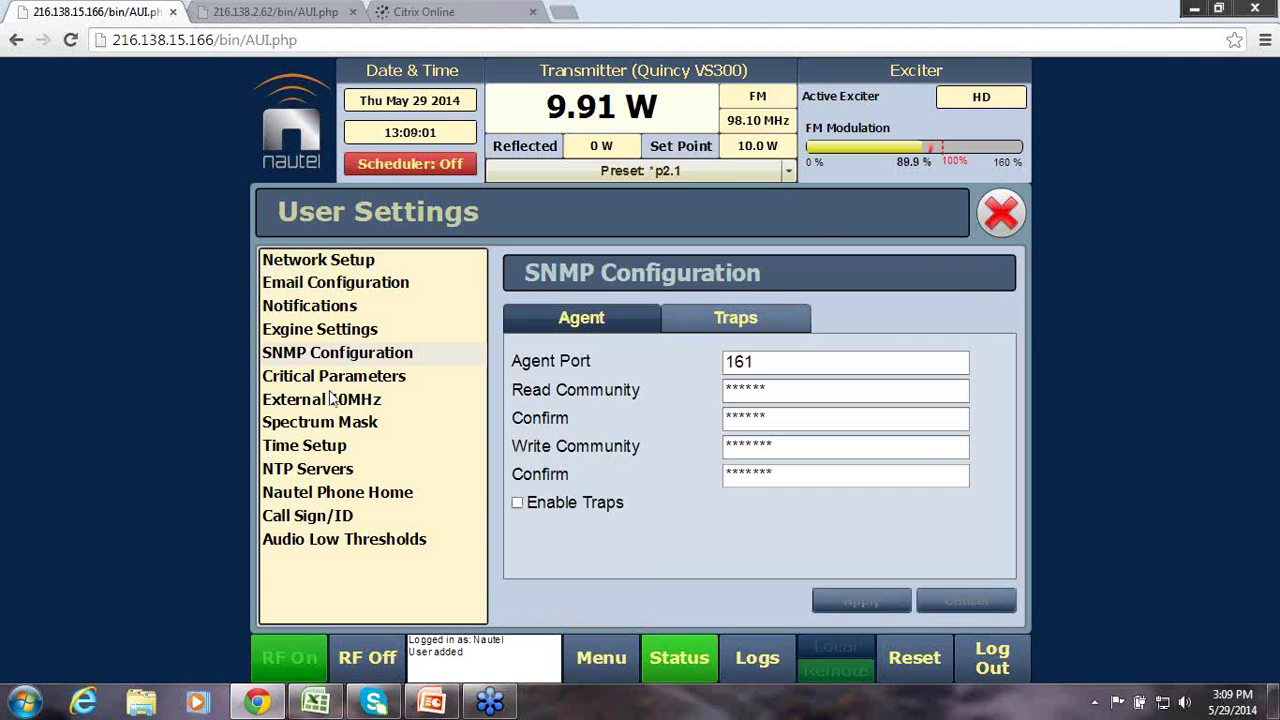
click(324, 428)
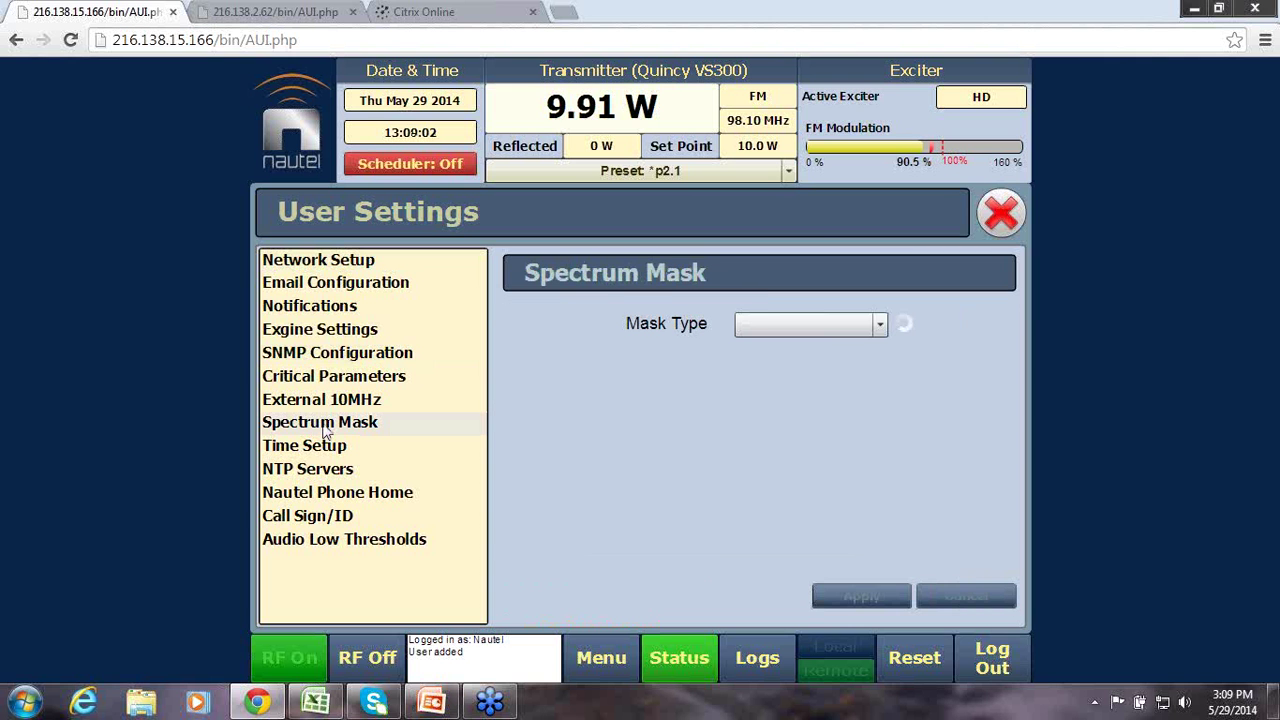
click(784, 324)
click(772, 359)
click(320, 469)
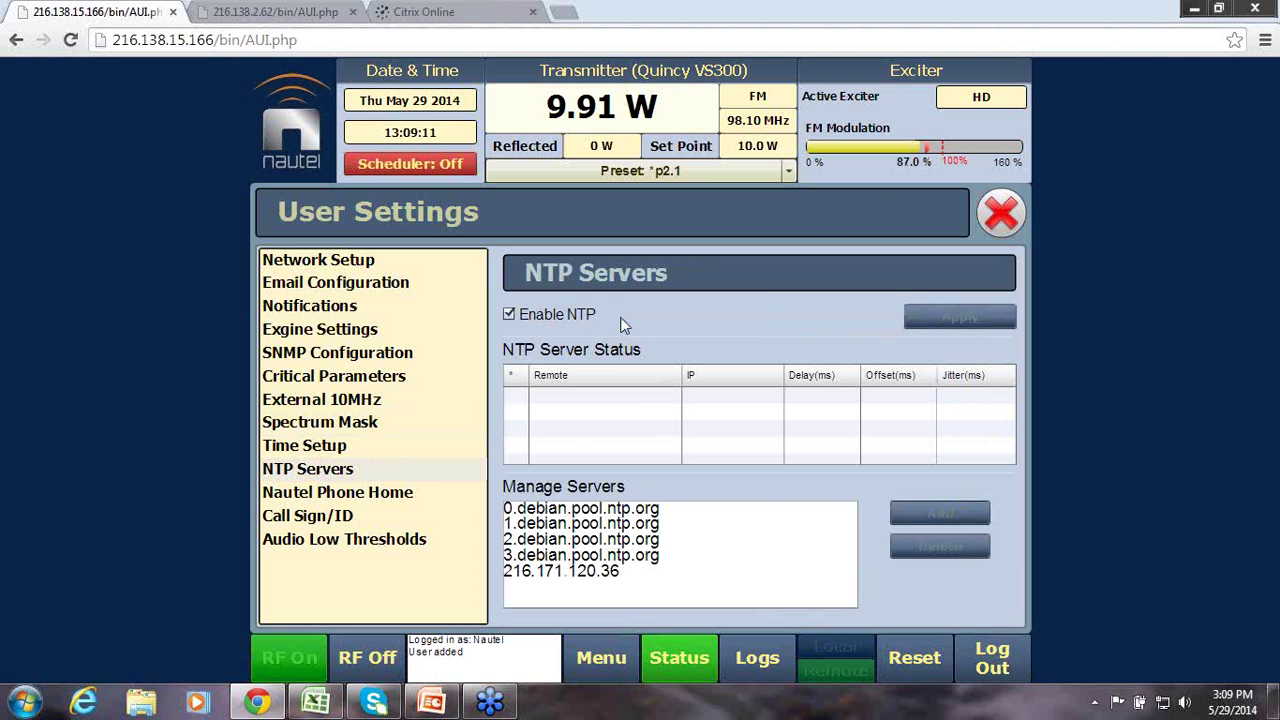
- Tick participation in Call Home without applying it, examine the Call Sign/ID setting, and return to the home page
click(342, 500)
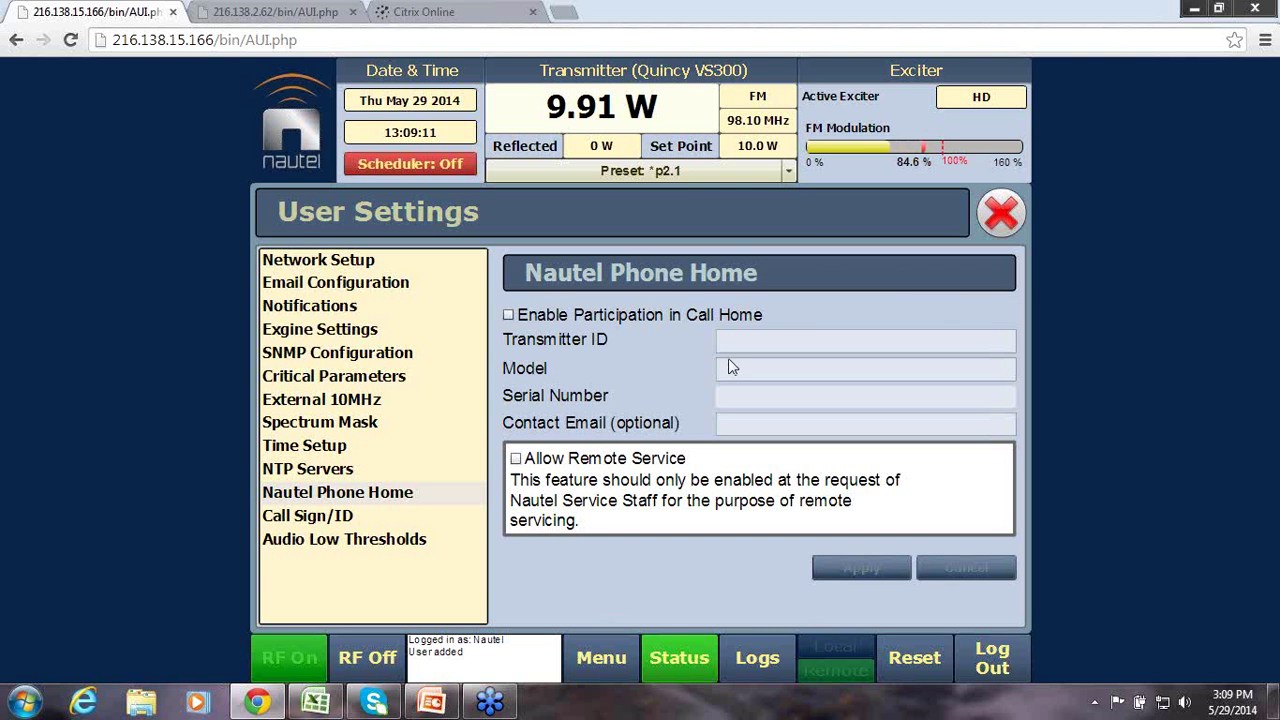
click(605, 324)
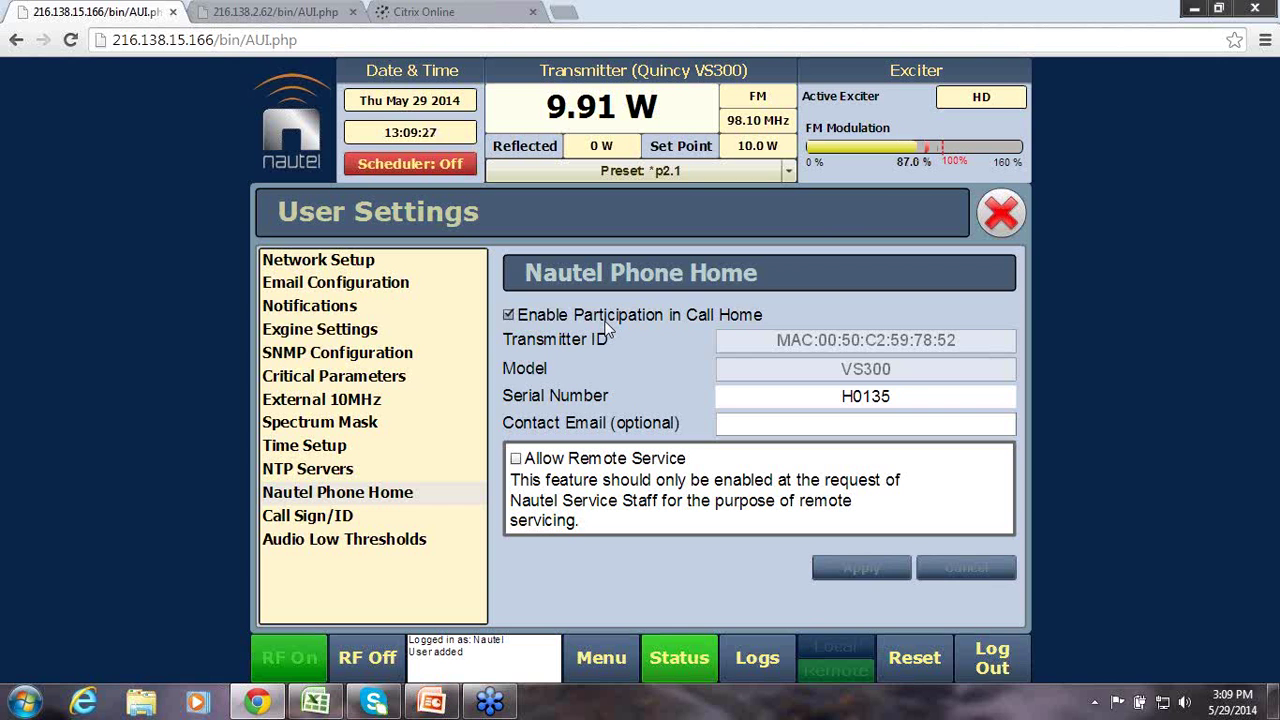
click(320, 518)
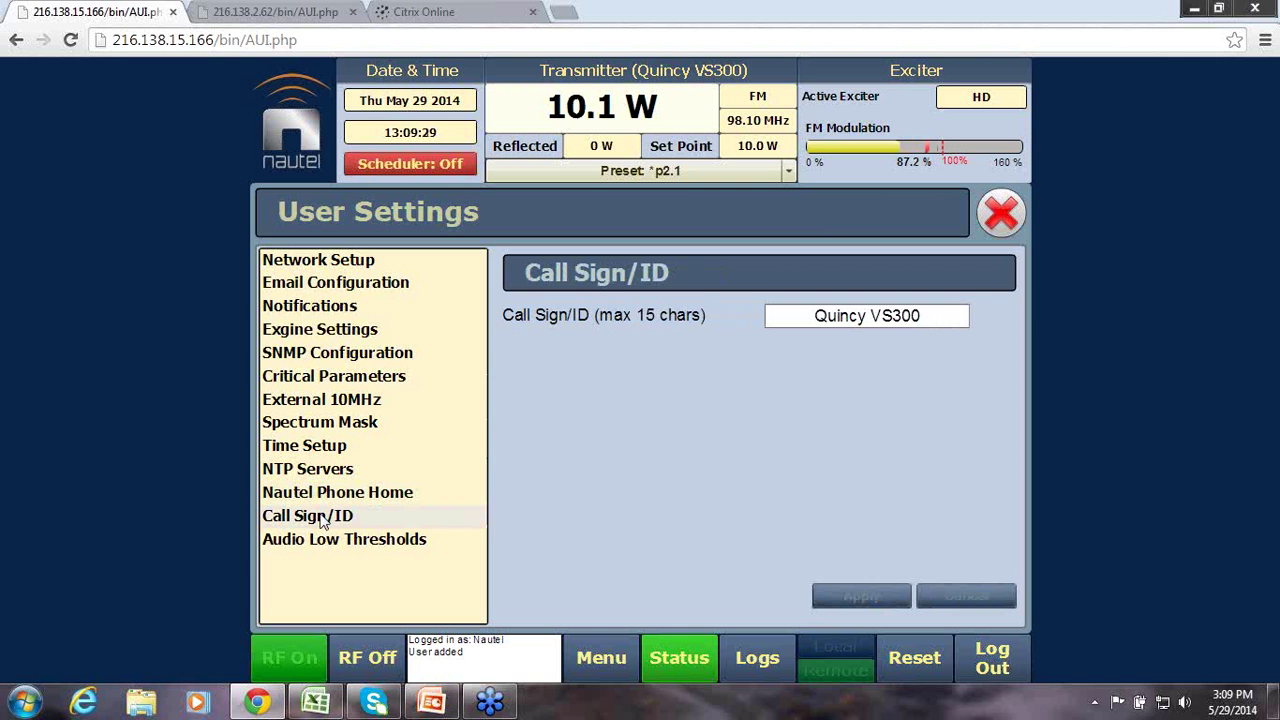
click(816, 315)
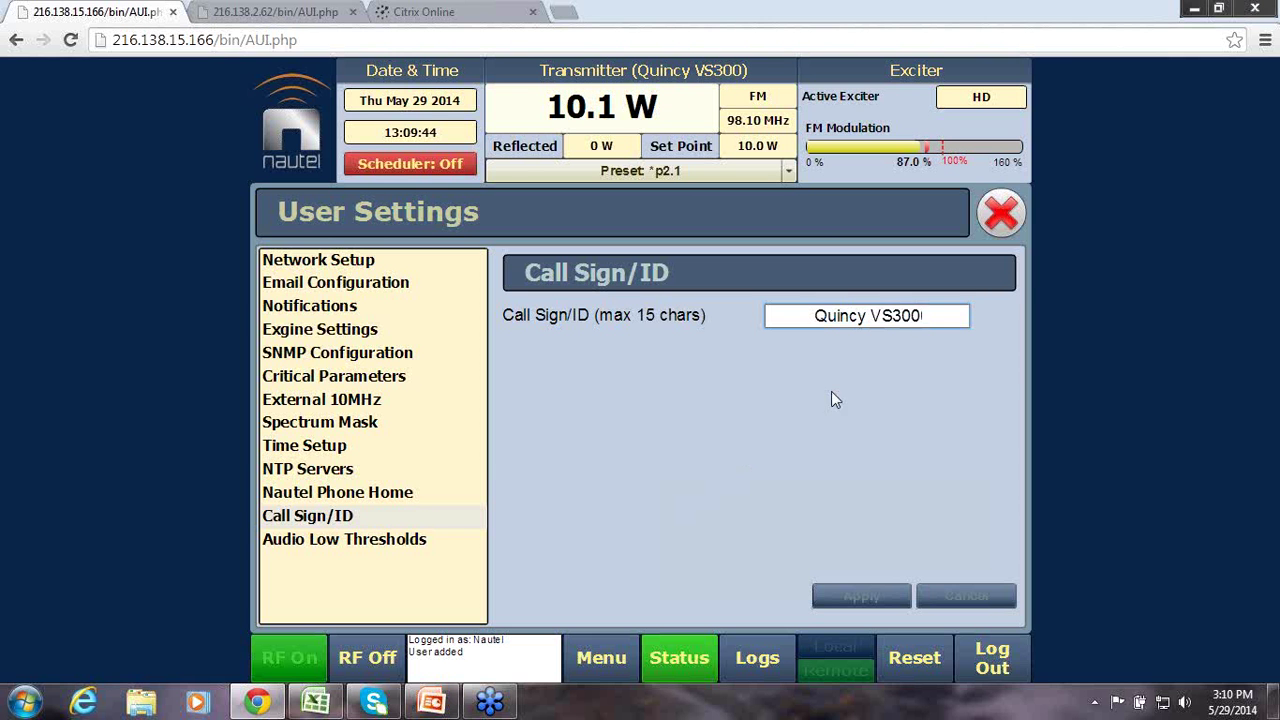
click(999, 214)
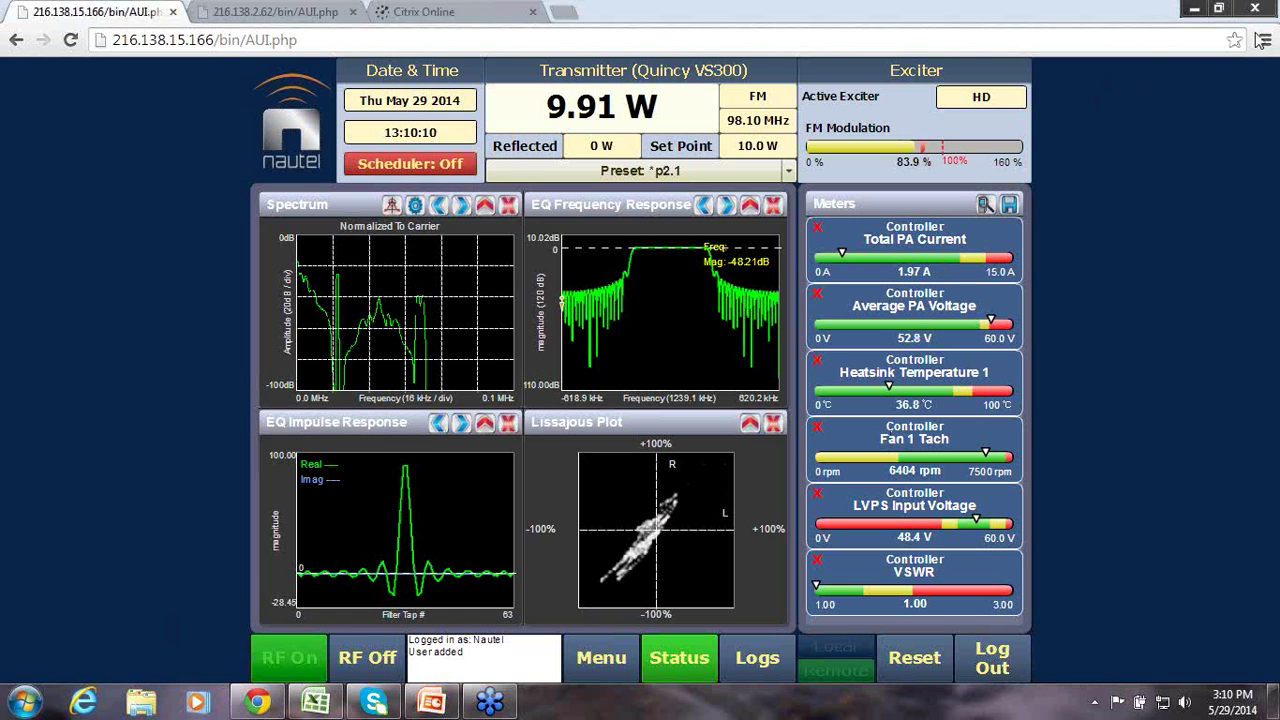
- Add the Controller's Battery Voltage to the displayed meters, and examine the Controller's full meter and alarm page before returning home
click(985, 204)
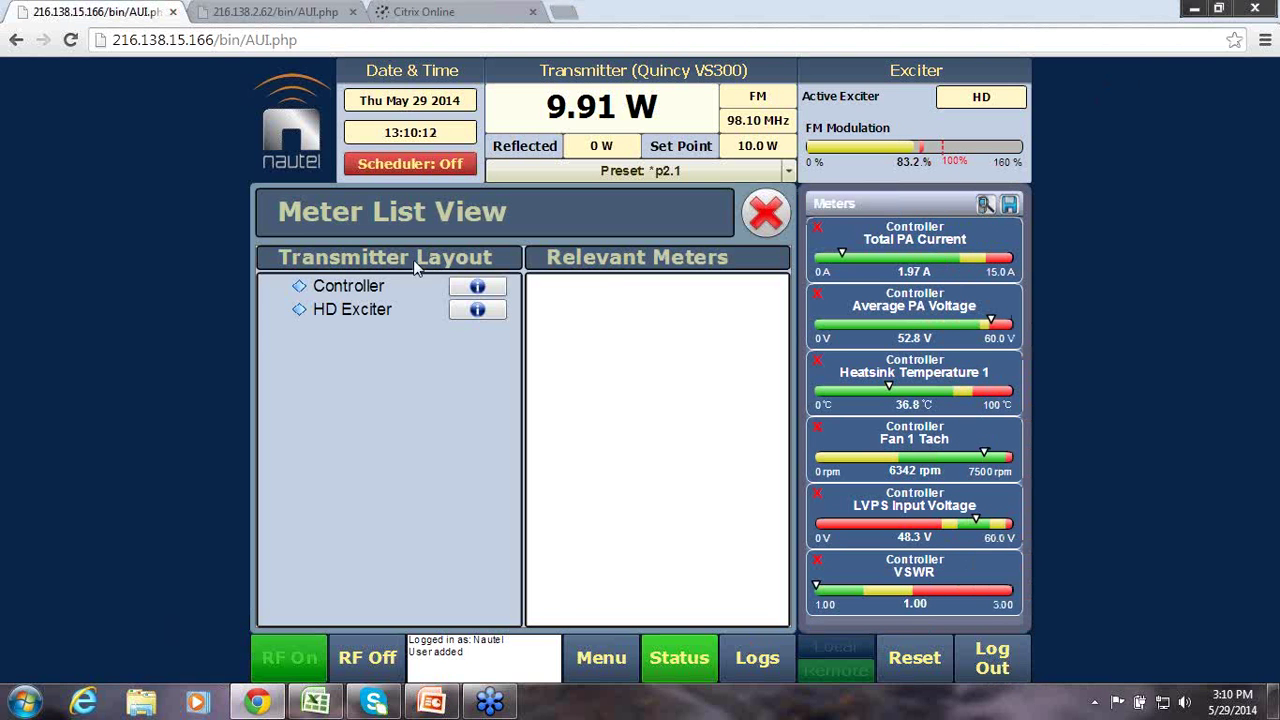
click(320, 287)
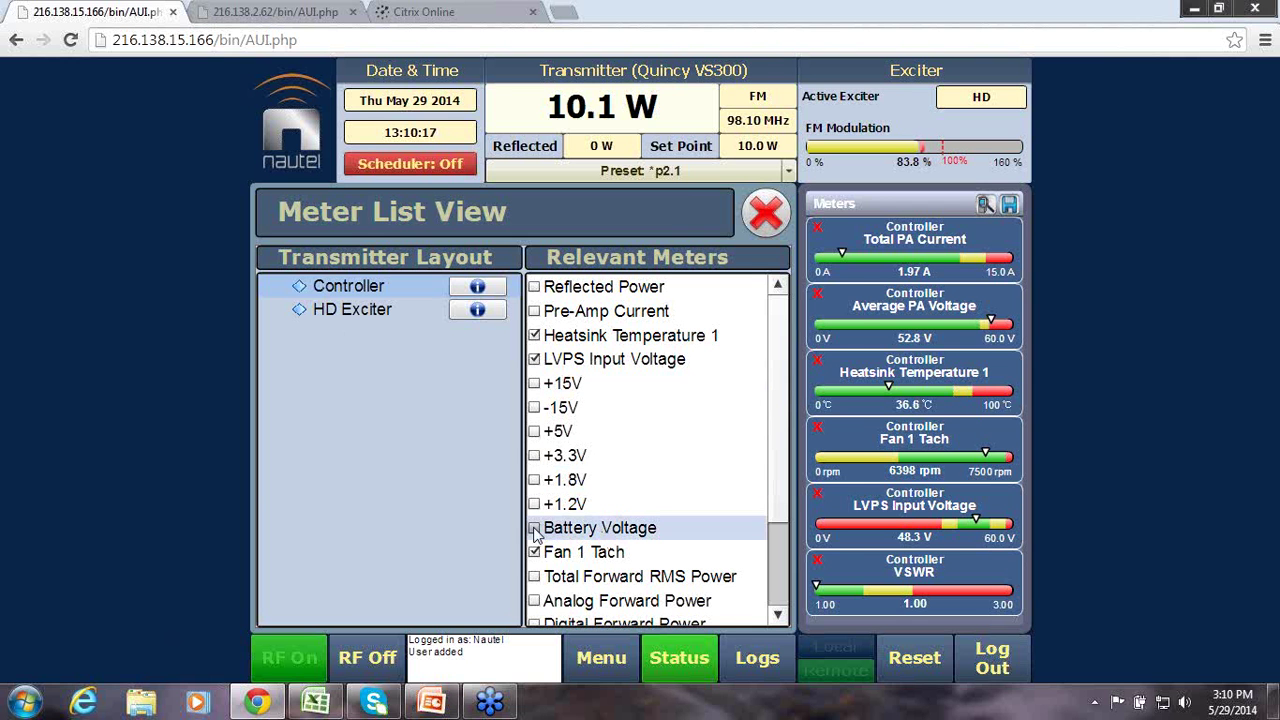
click(535, 529)
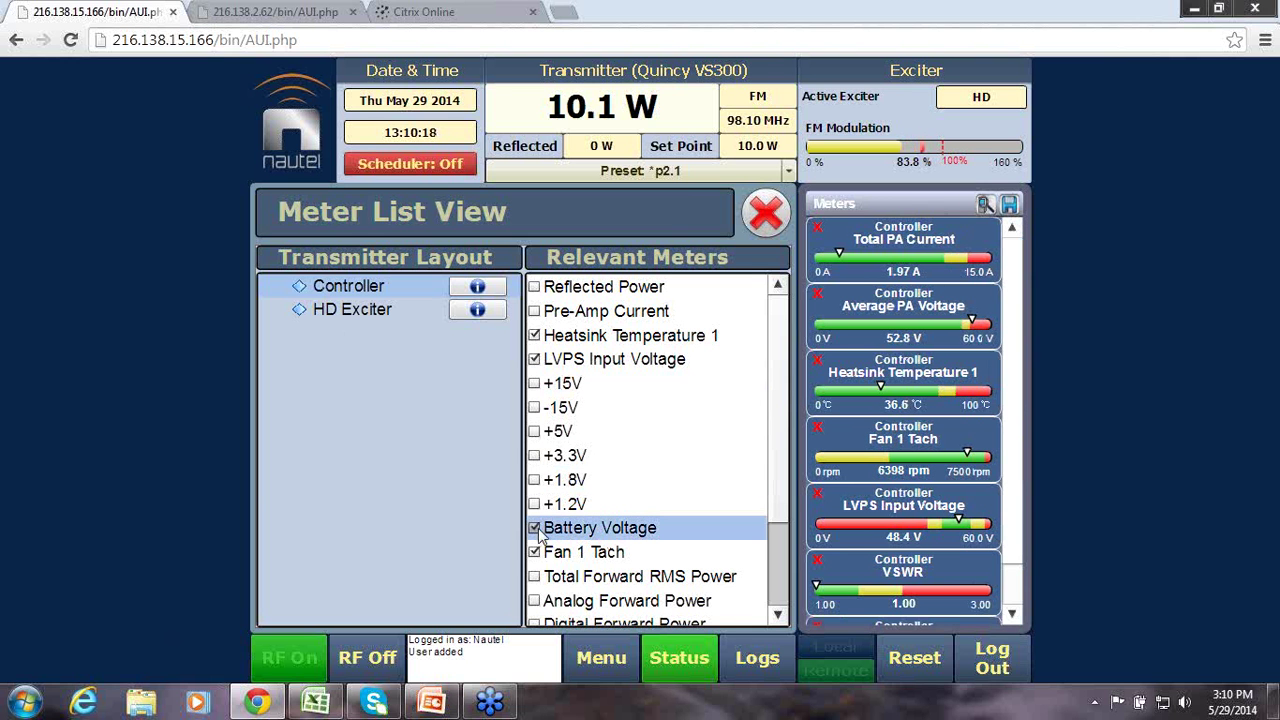
click(1009, 618)
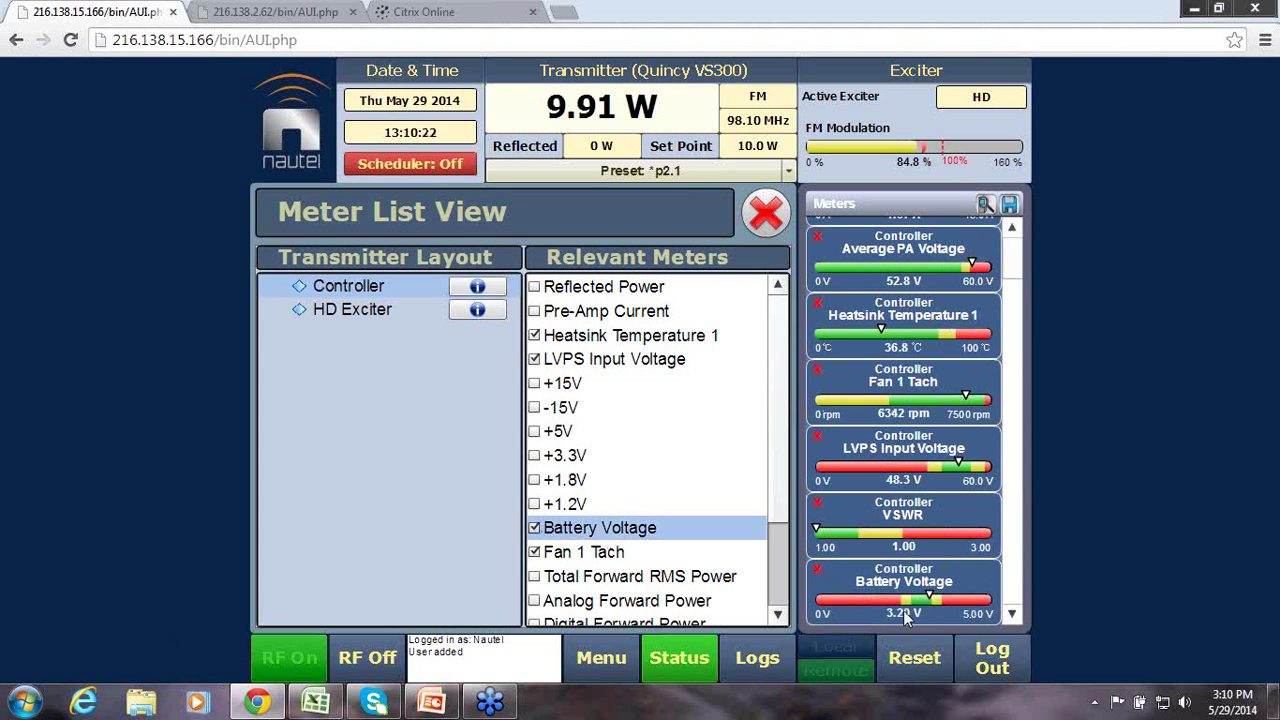
click(478, 289)
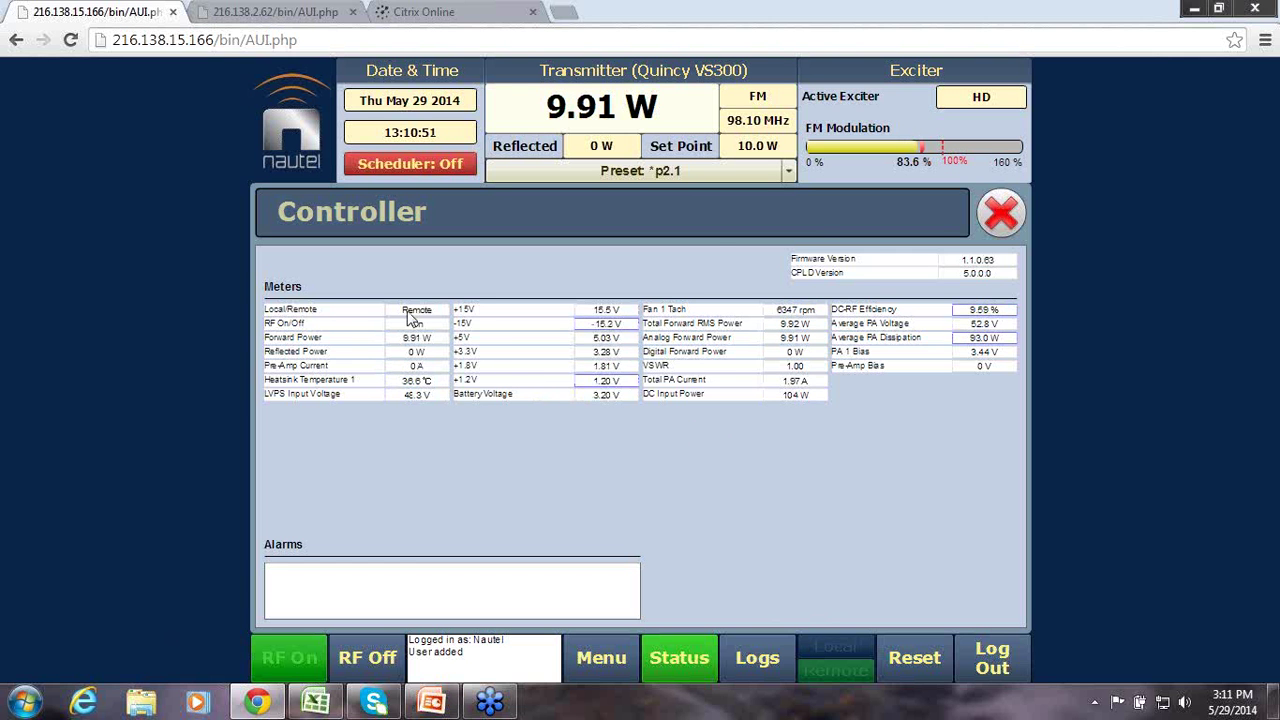
click(998, 214)
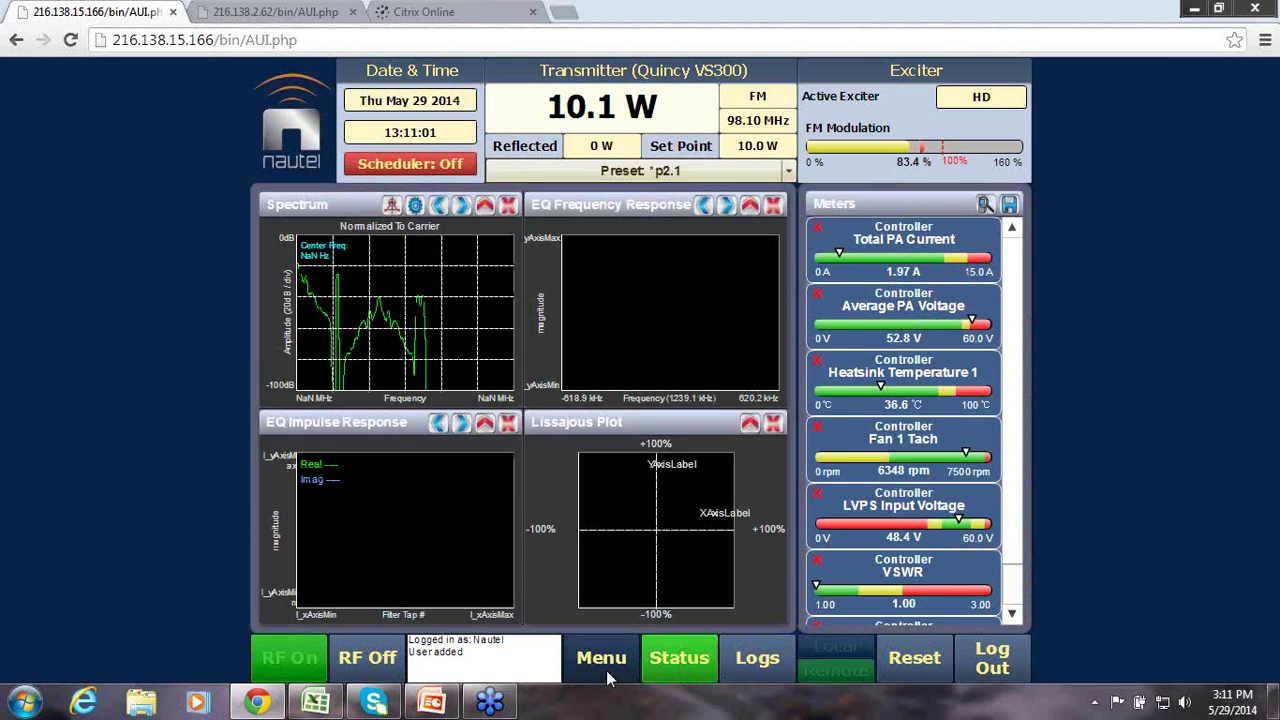
- Examine the Playlist Manager's streams and the stream types available for a new audio stream, without adding one
click(606, 668)
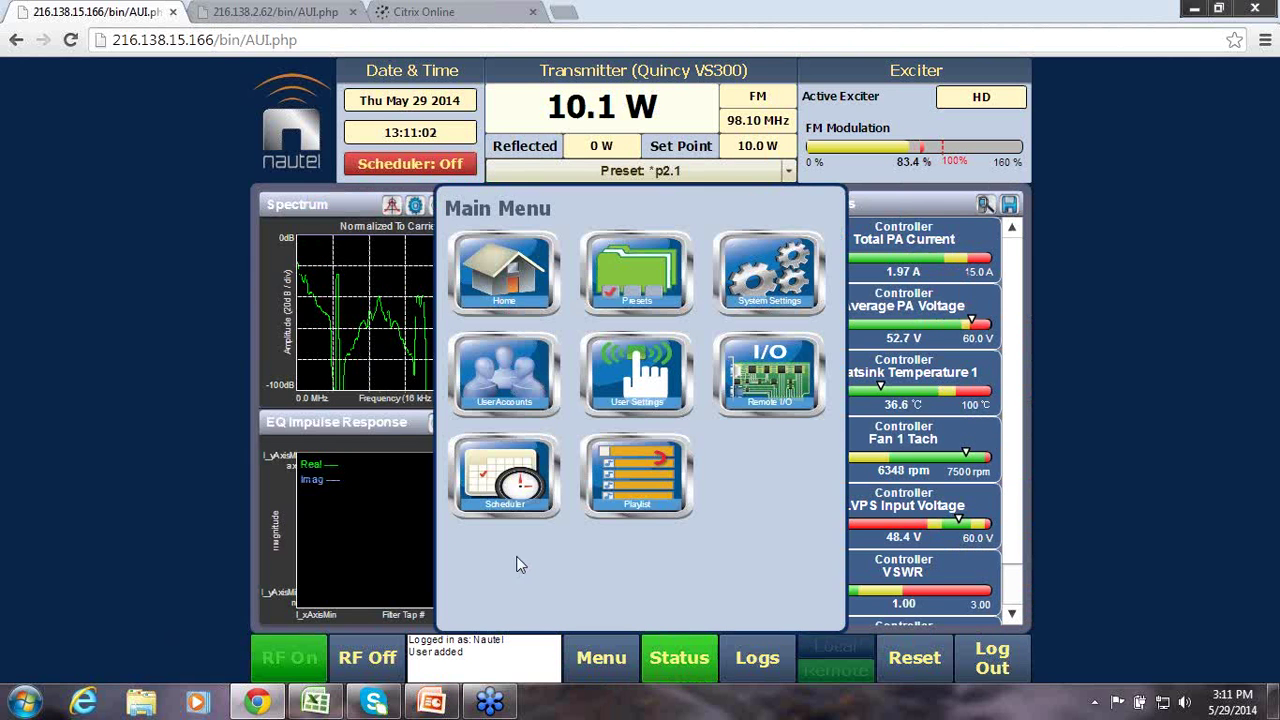
click(617, 480)
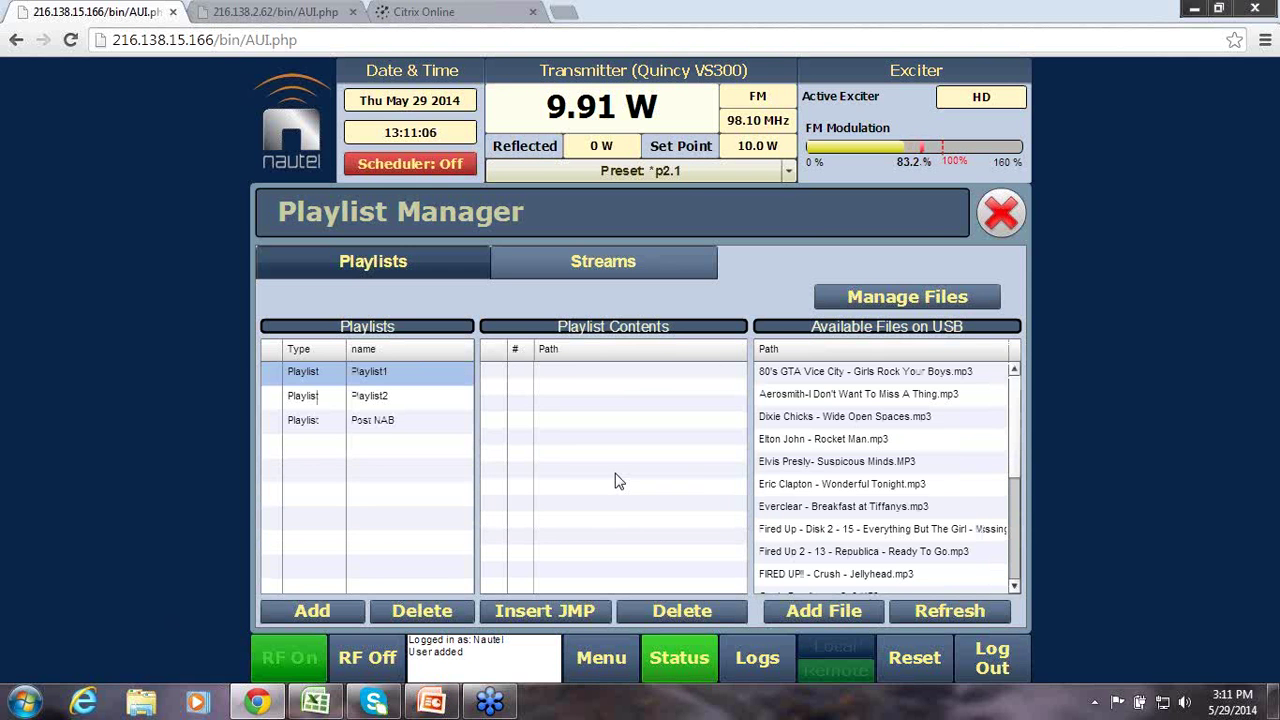
click(581, 264)
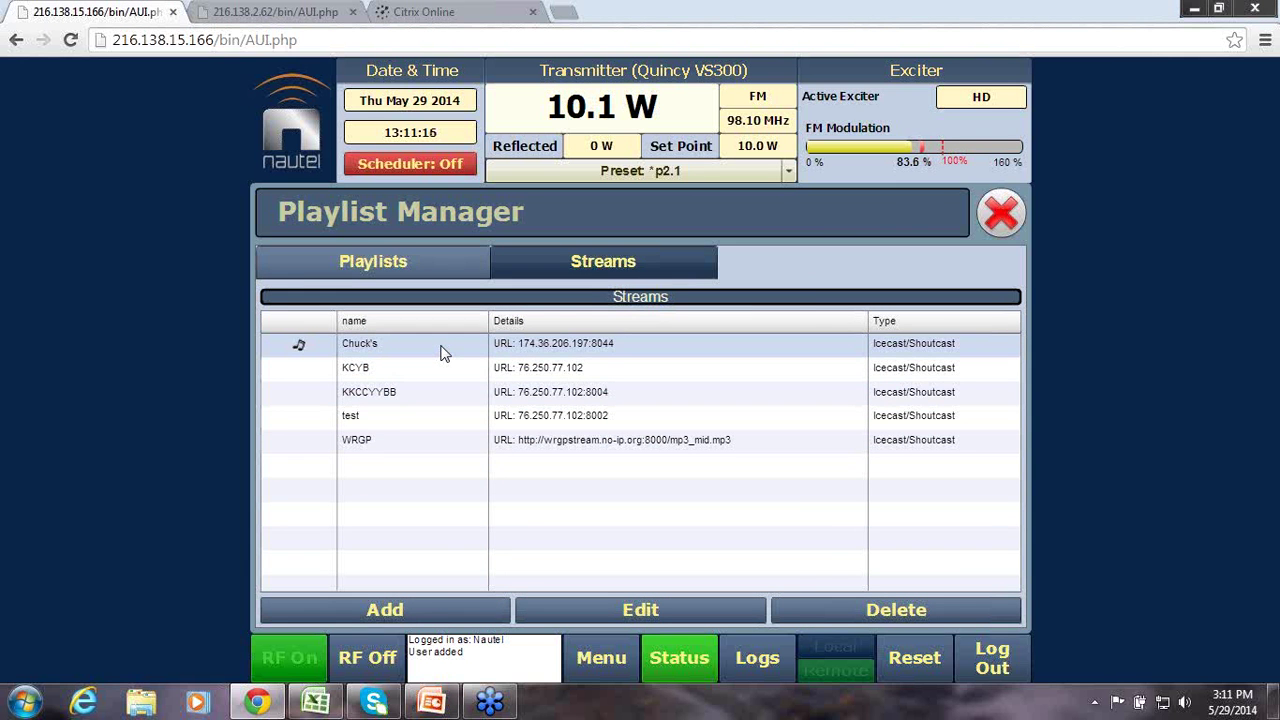
click(447, 605)
click(657, 366)
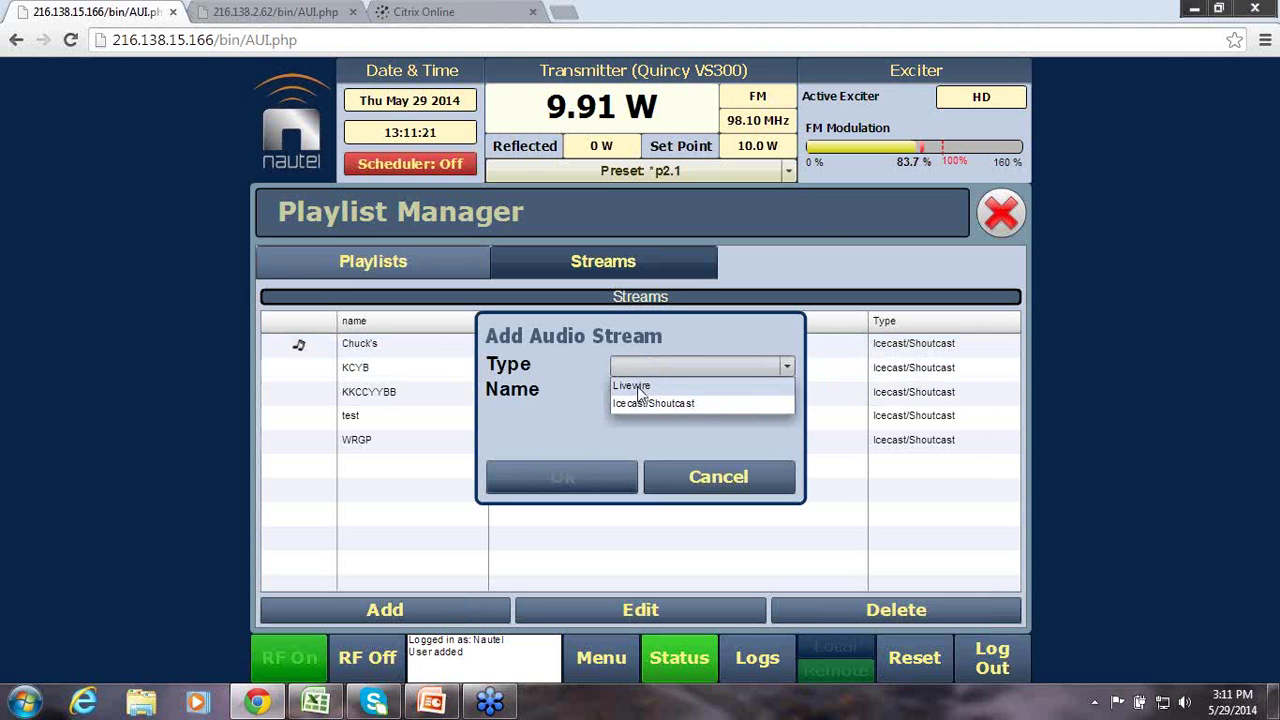
click(720, 480)
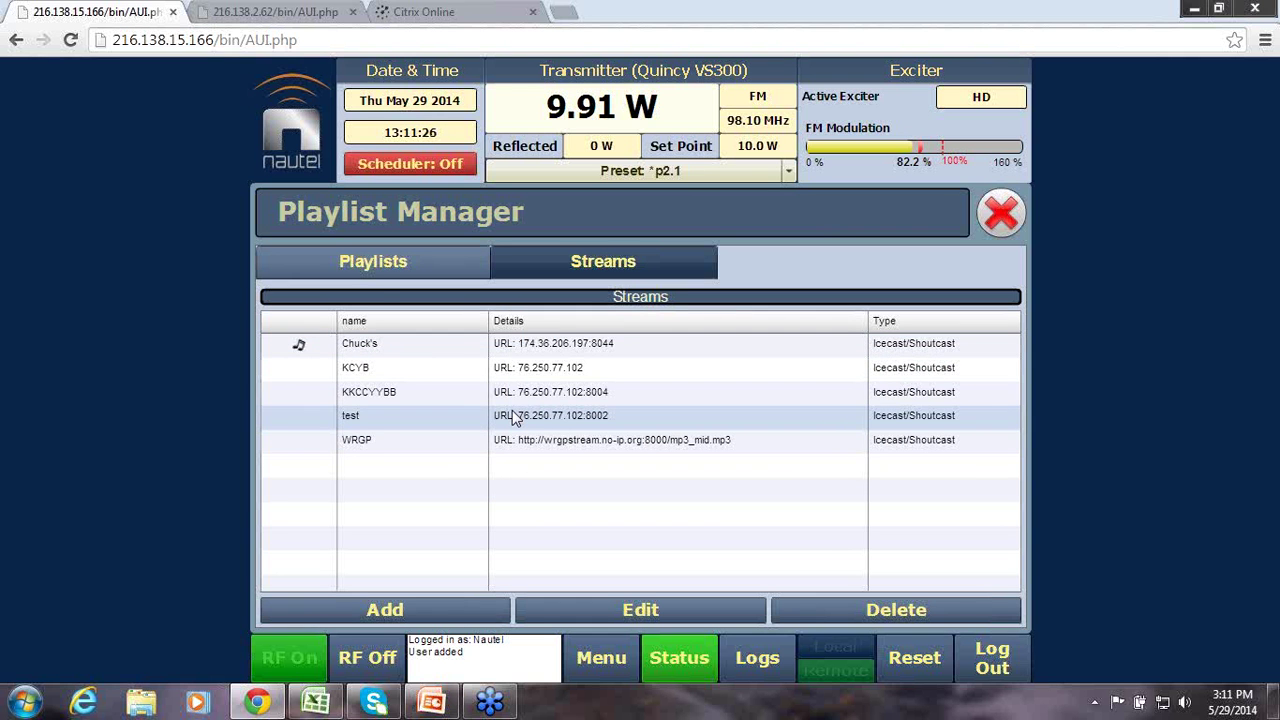
- Look through the contents of the existing playlists Playlist1, Playlist2 and Post NAB
click(372, 266)
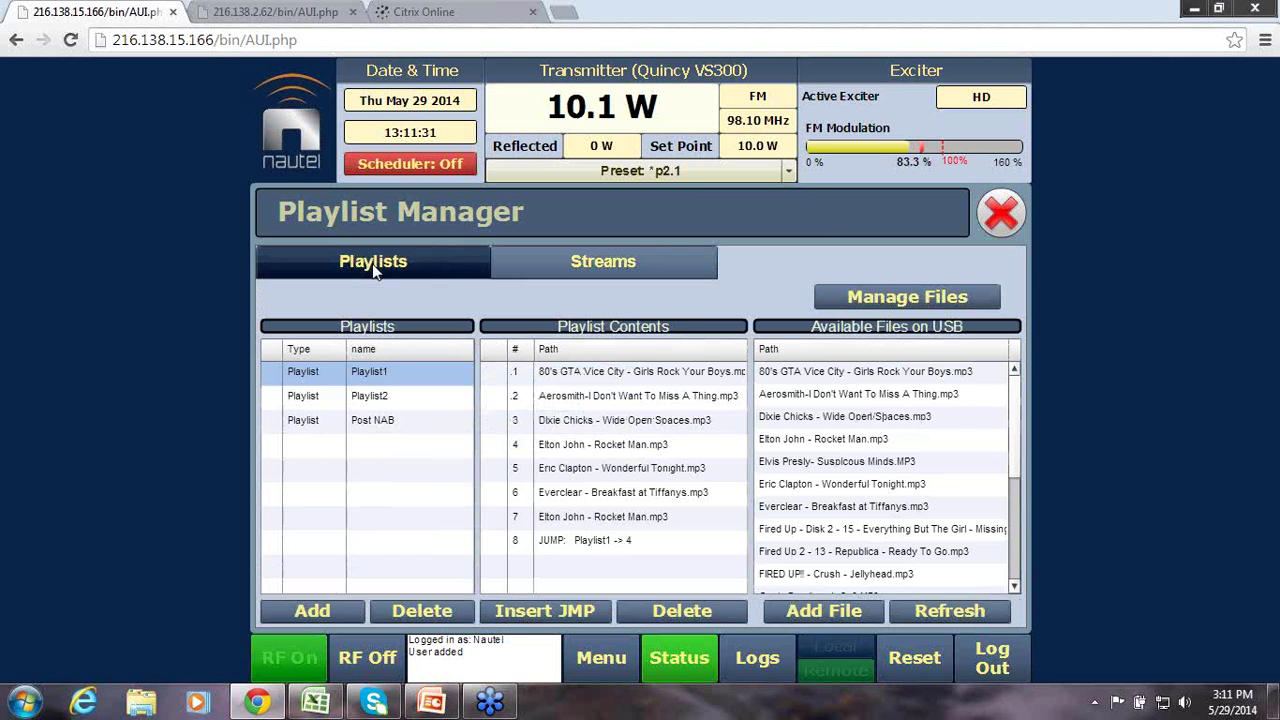
click(372, 396)
click(372, 422)
click(372, 396)
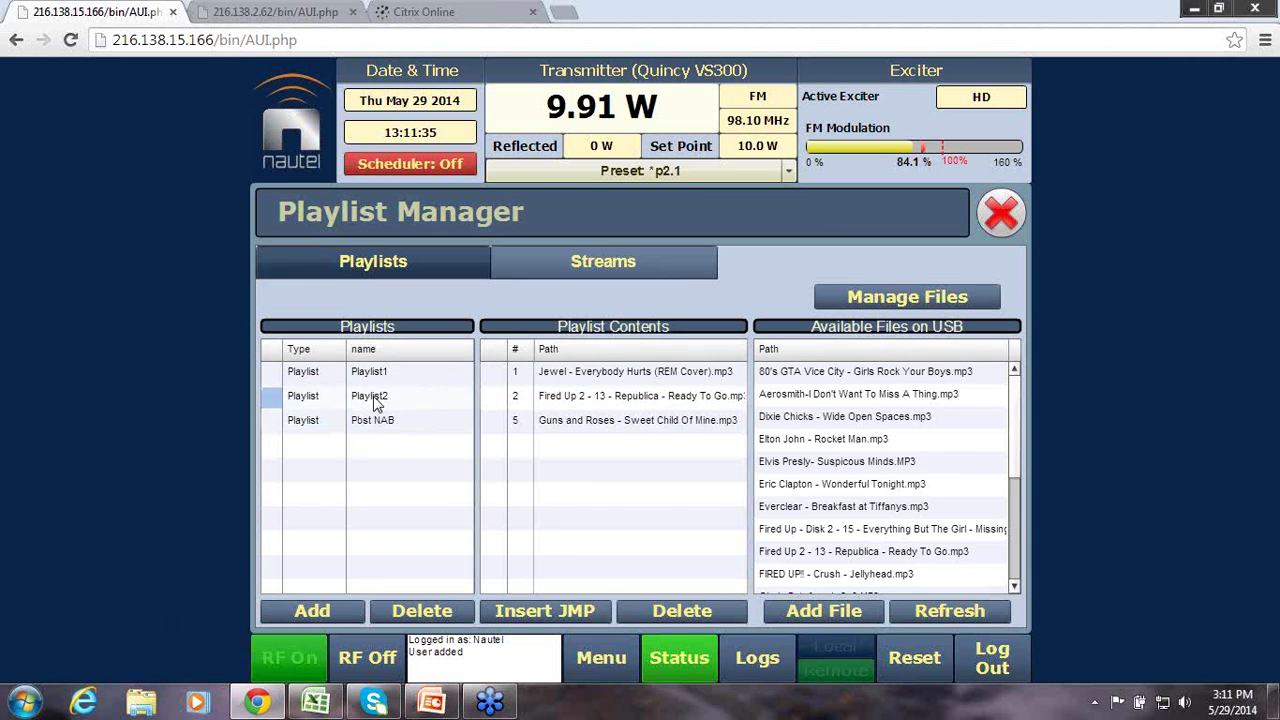
click(400, 374)
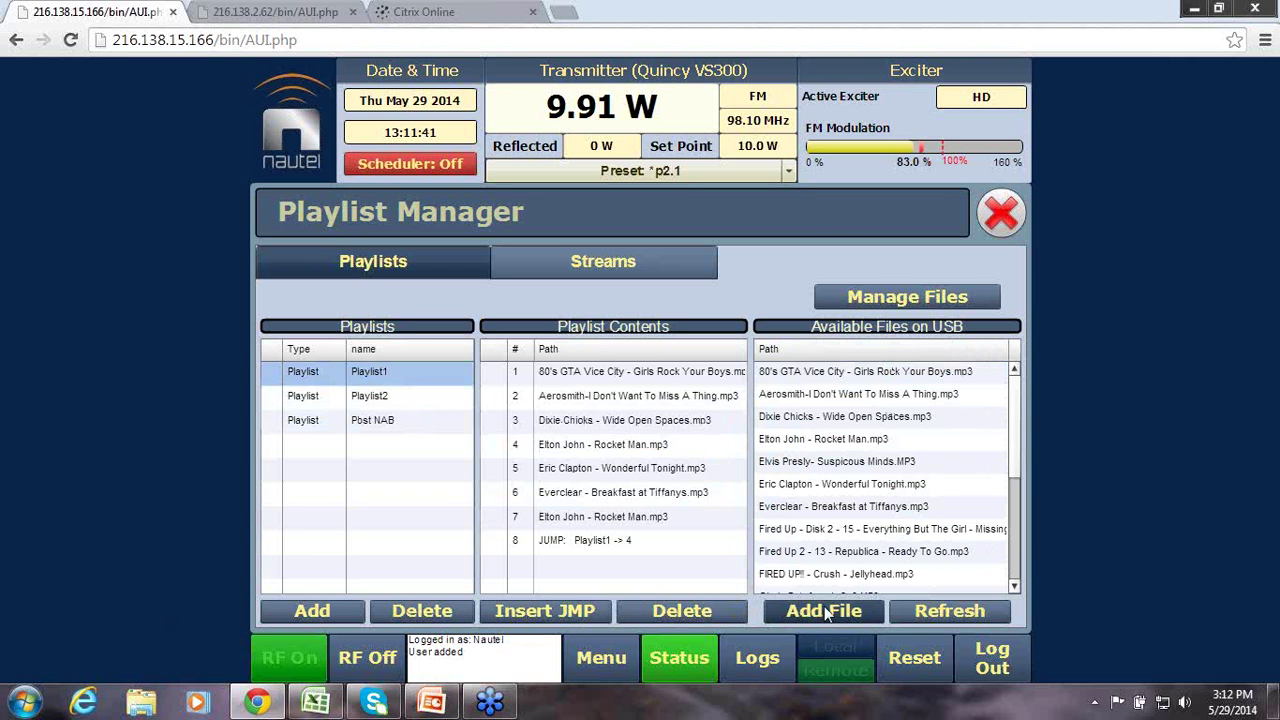
- Create a new playlist named Test
click(325, 610)
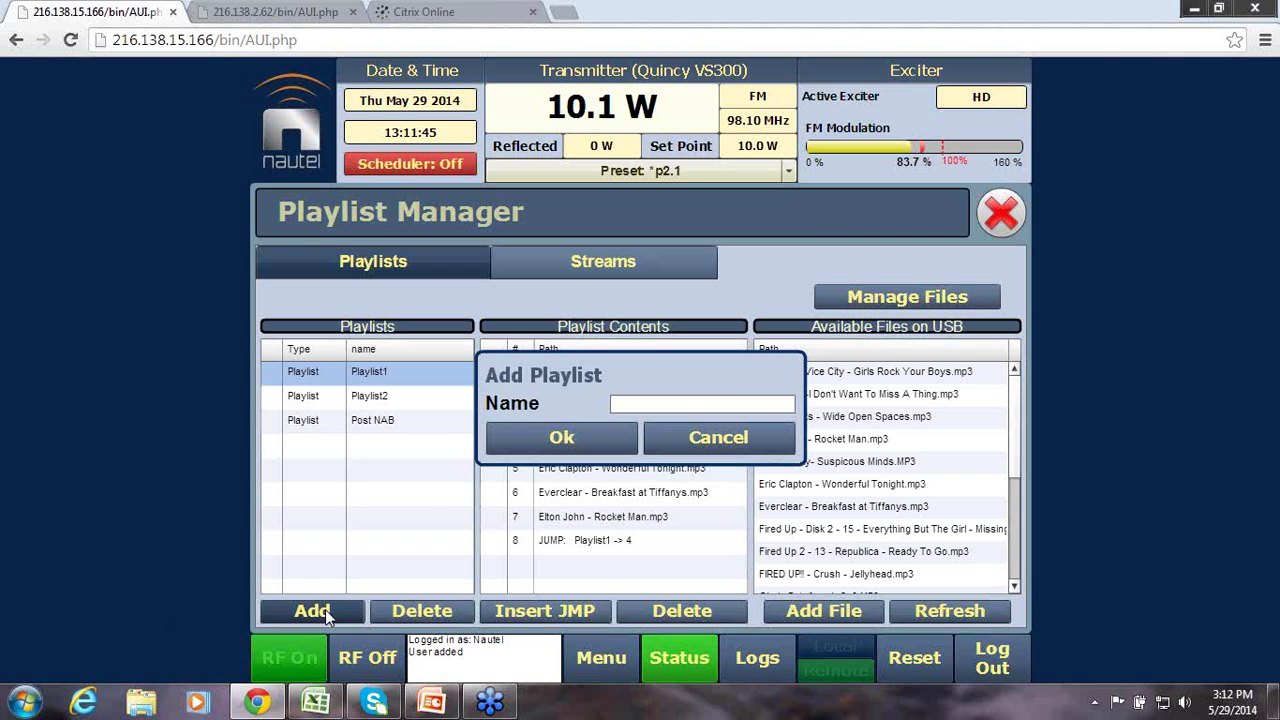
click(722, 404)
text(Test)
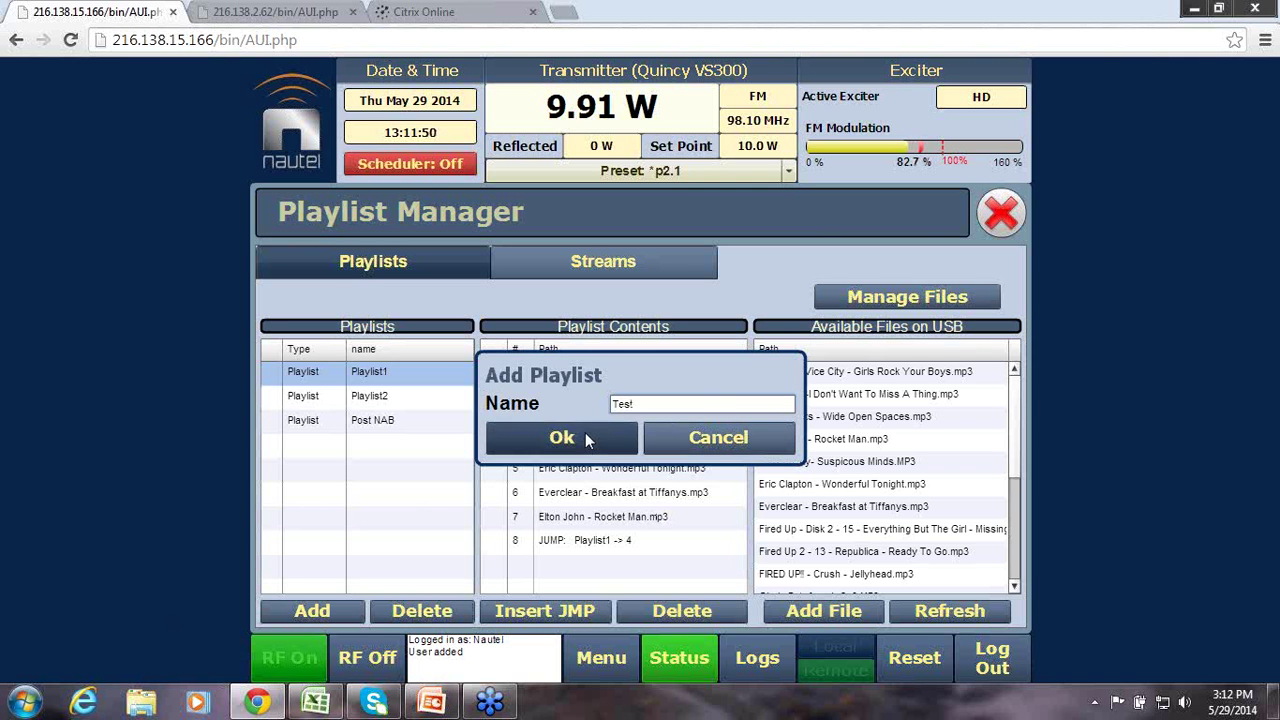
click(562, 437)
- Fill the Test playlist with Rocket Man, Fired Up - Disk 2 - 15 and 80's GTA Vice City from the USB files, in that order
click(360, 446)
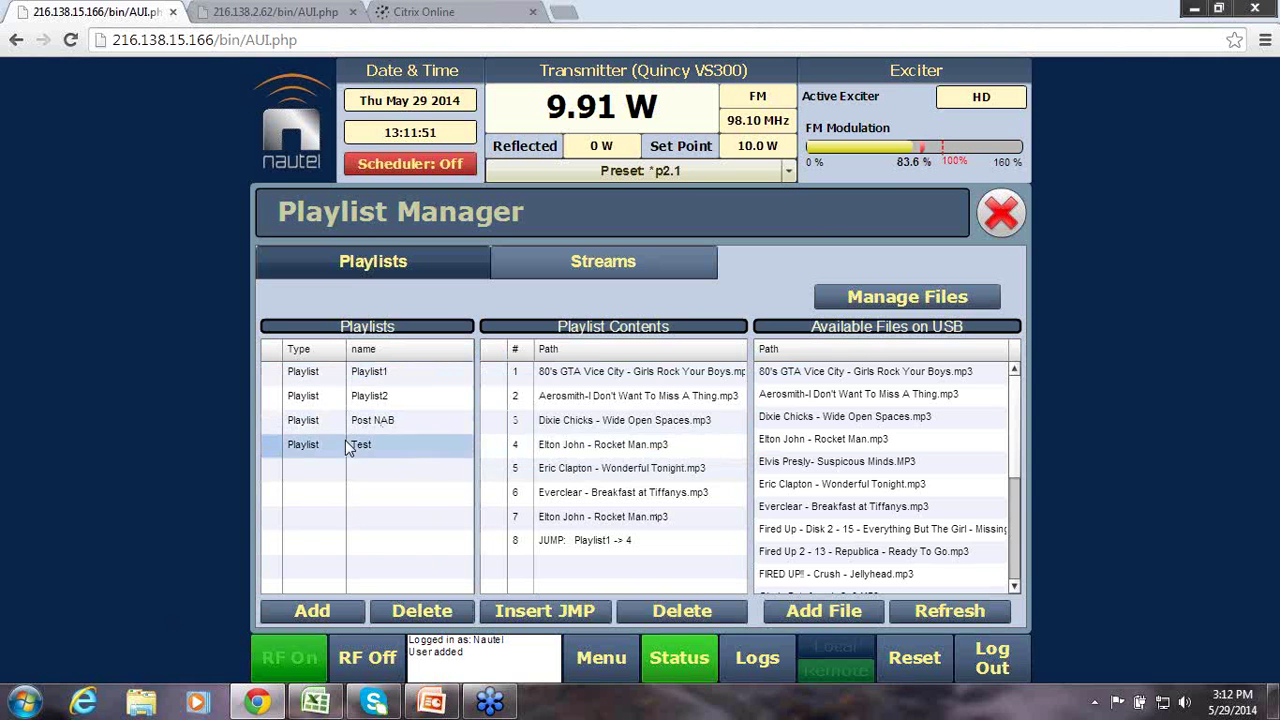
drag(922, 372, 620, 385)
drag(800, 438, 620, 400)
click(843, 462)
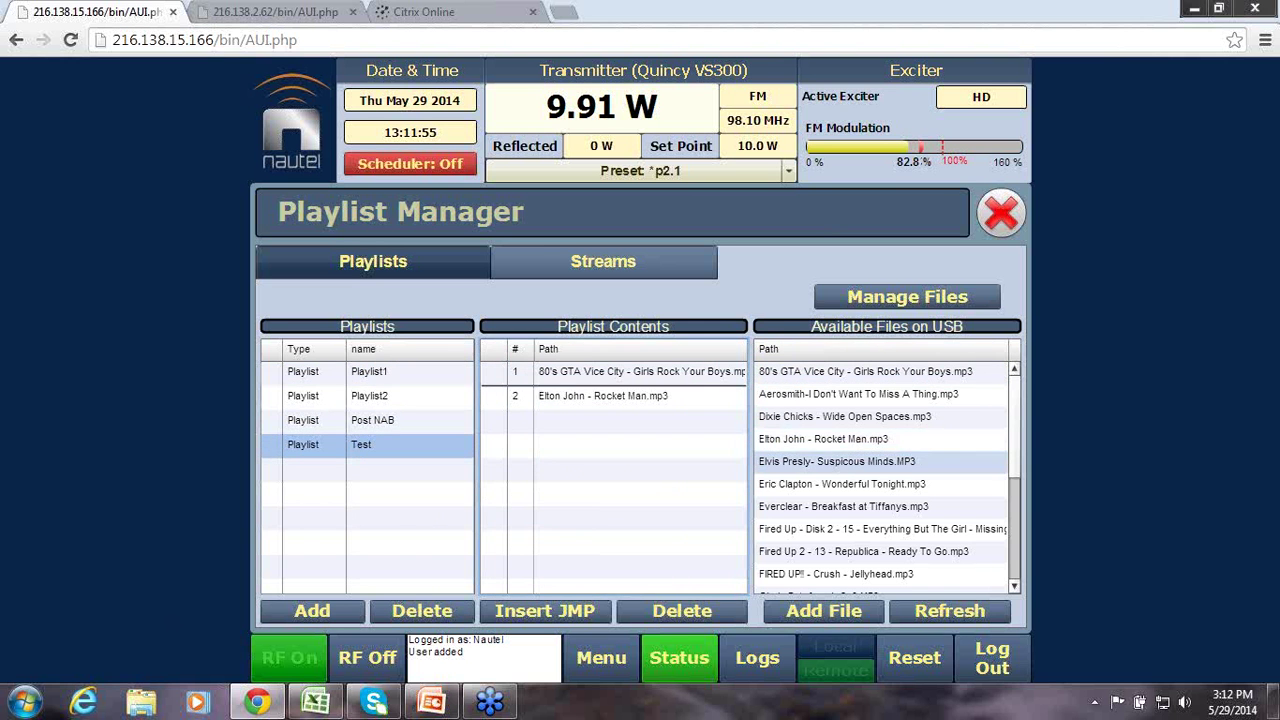
drag(855, 530, 603, 451)
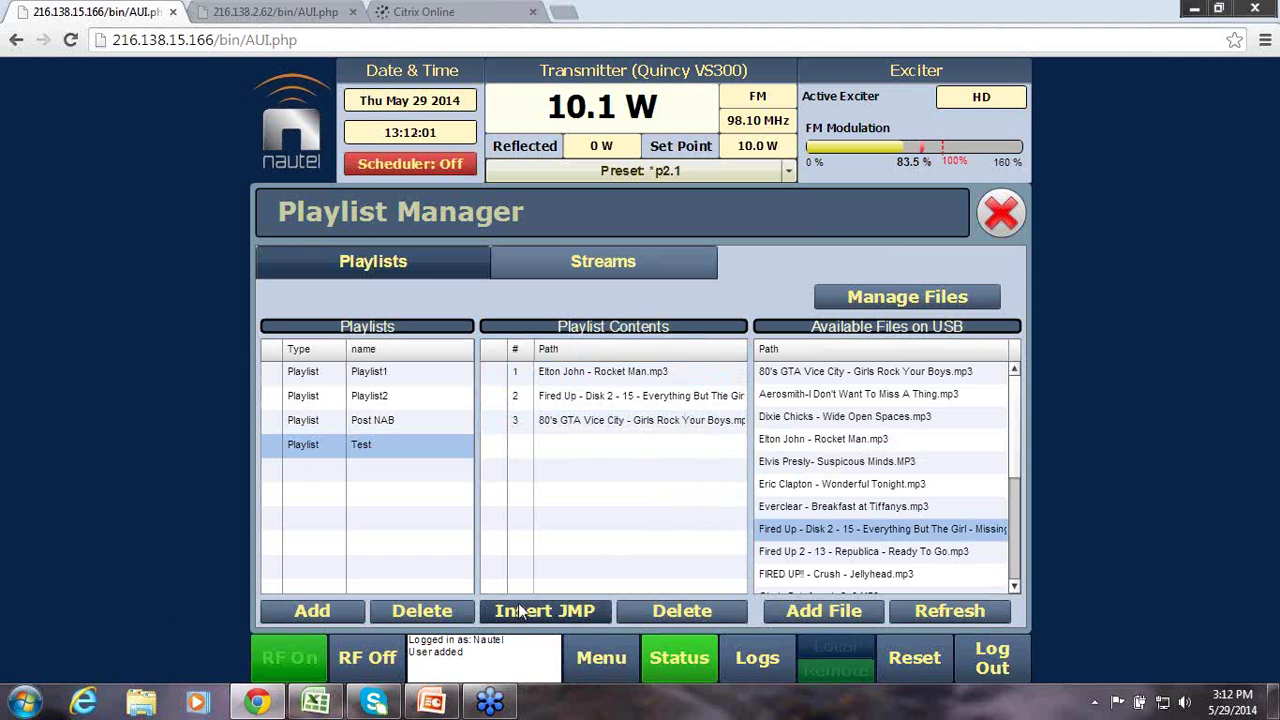
- Insert a jump to Elton John - Rocket Man in Playlist1 after the Test playlist's third item, then add the selected Fired Up file below it
click(566, 421)
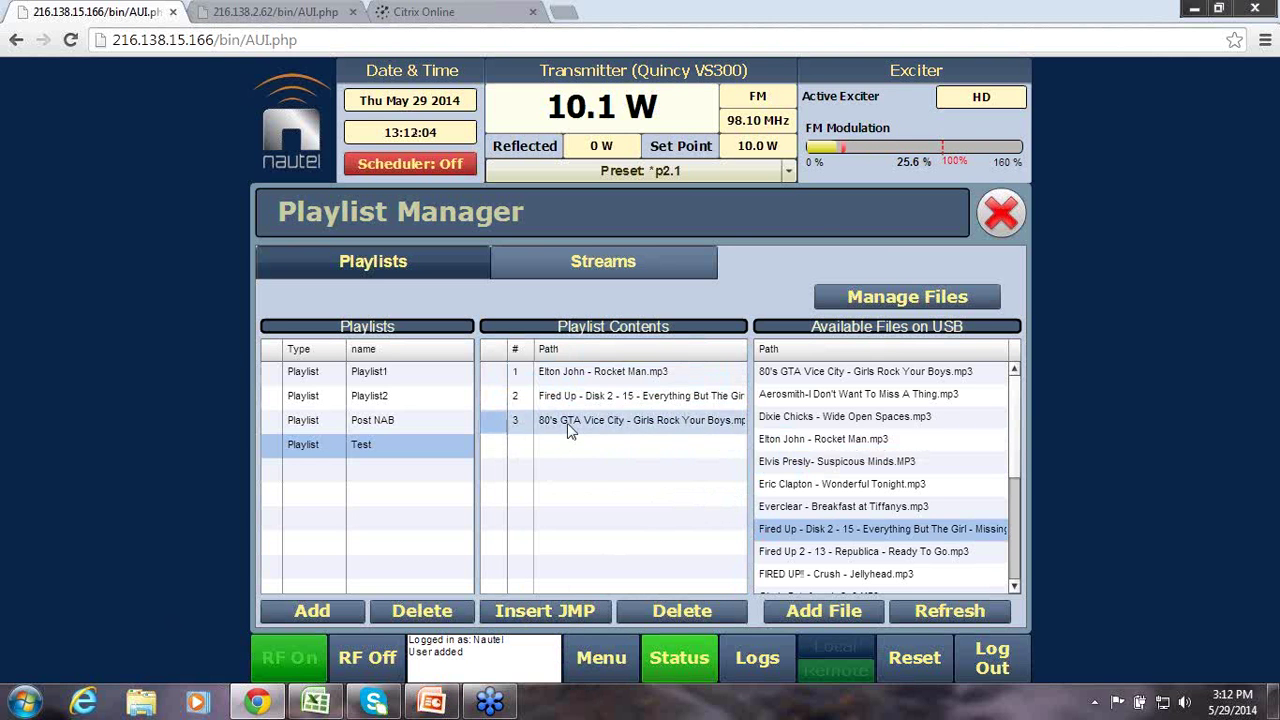
click(563, 610)
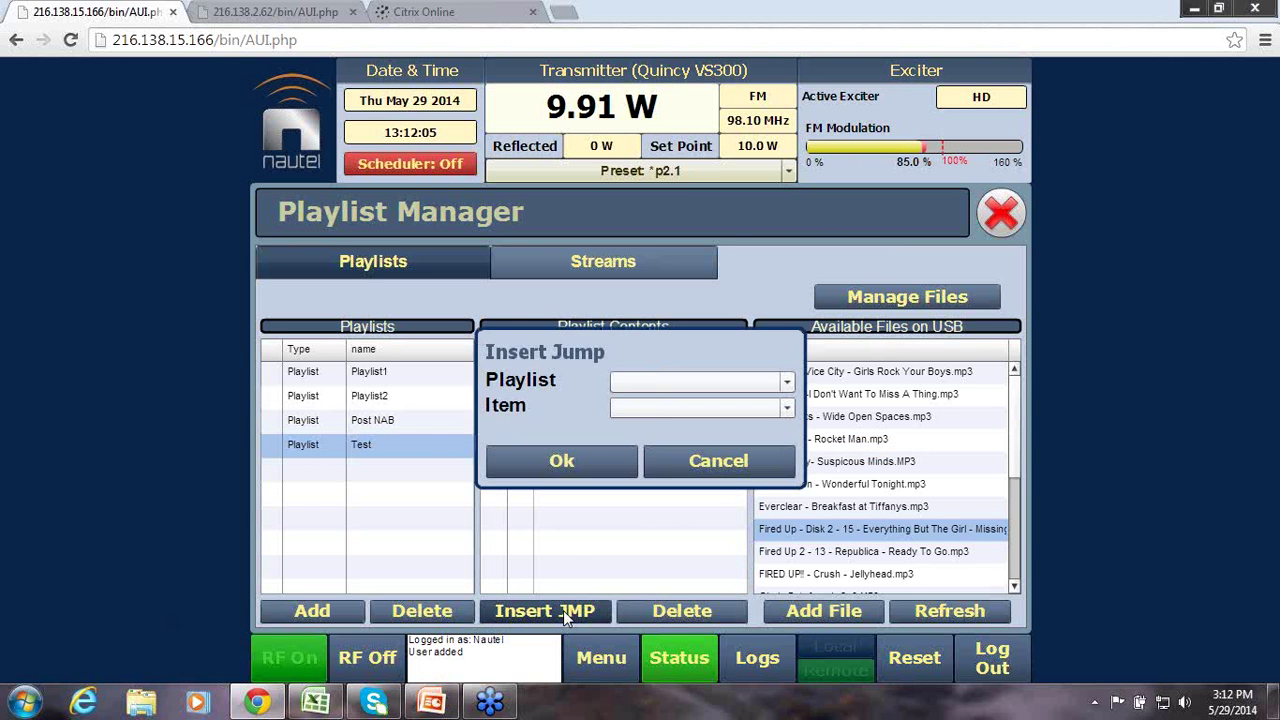
click(623, 381)
click(647, 403)
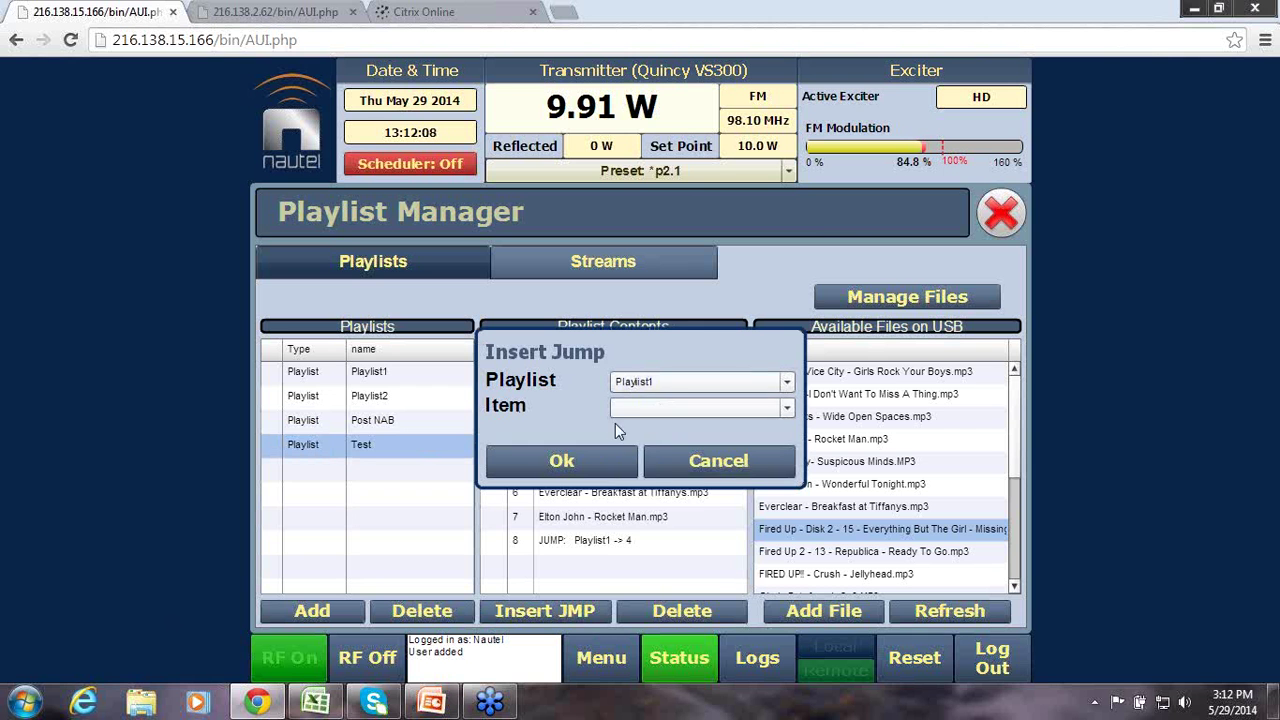
click(647, 410)
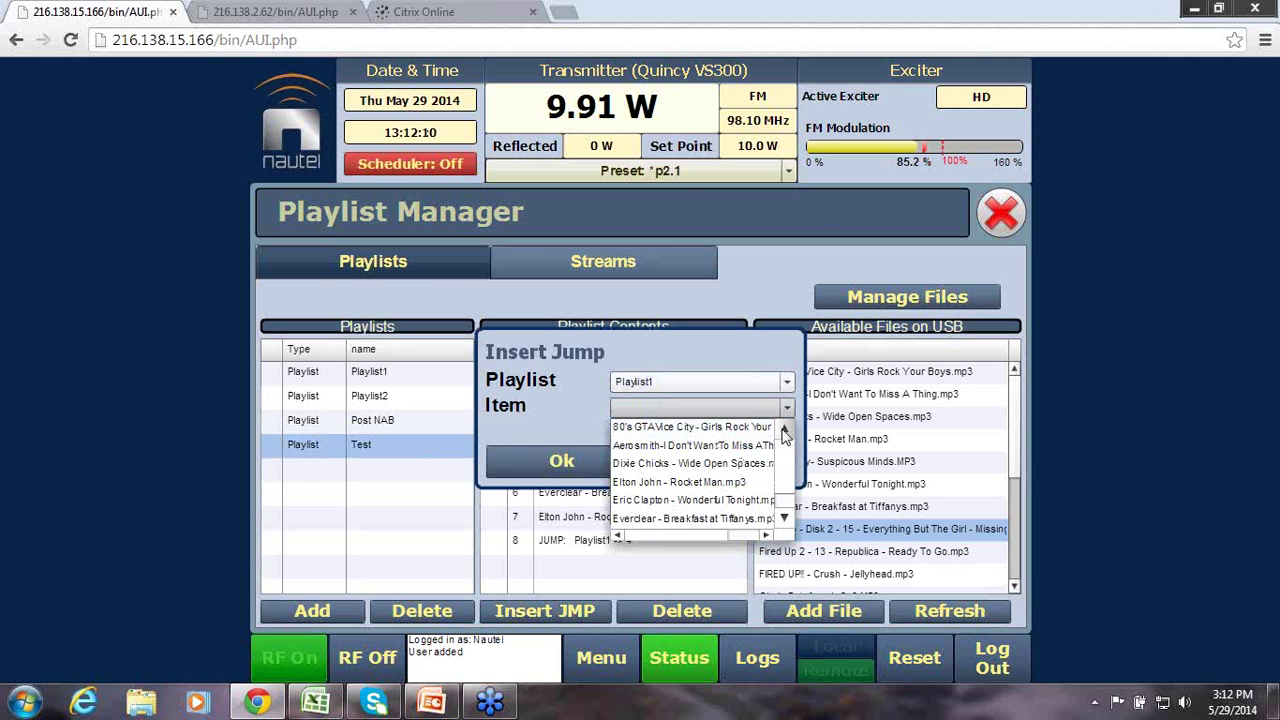
click(708, 482)
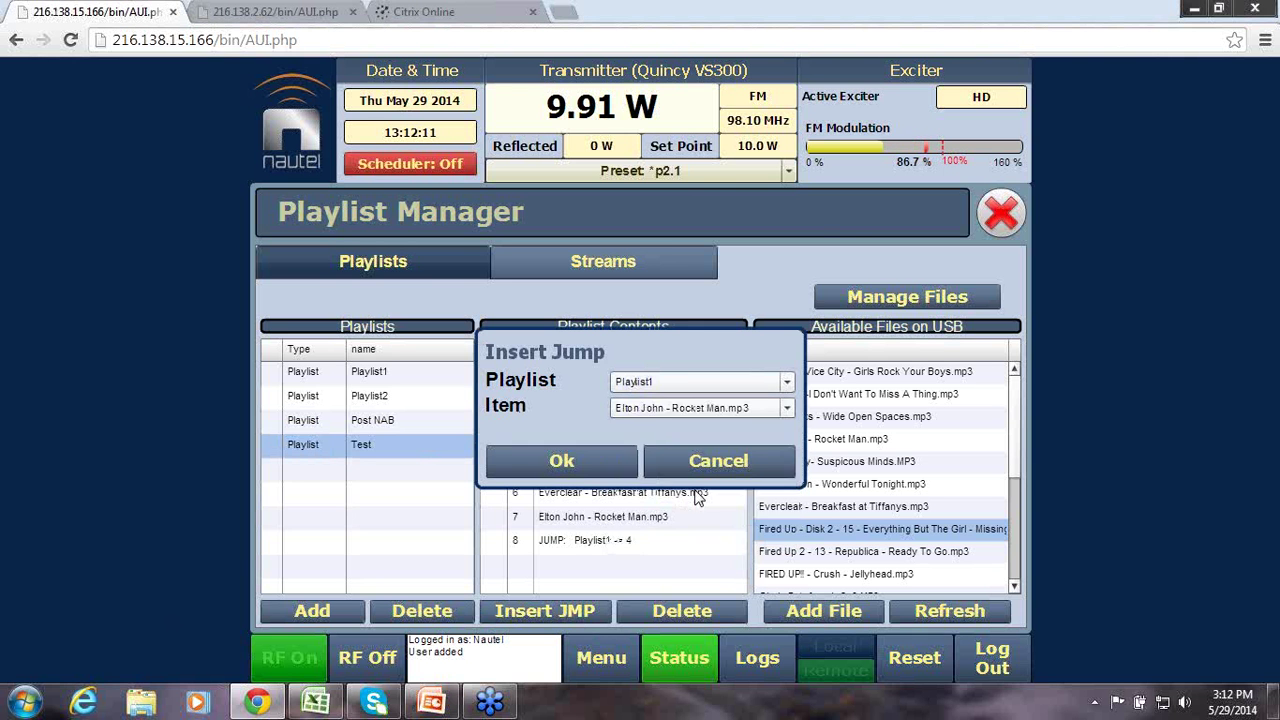
click(595, 468)
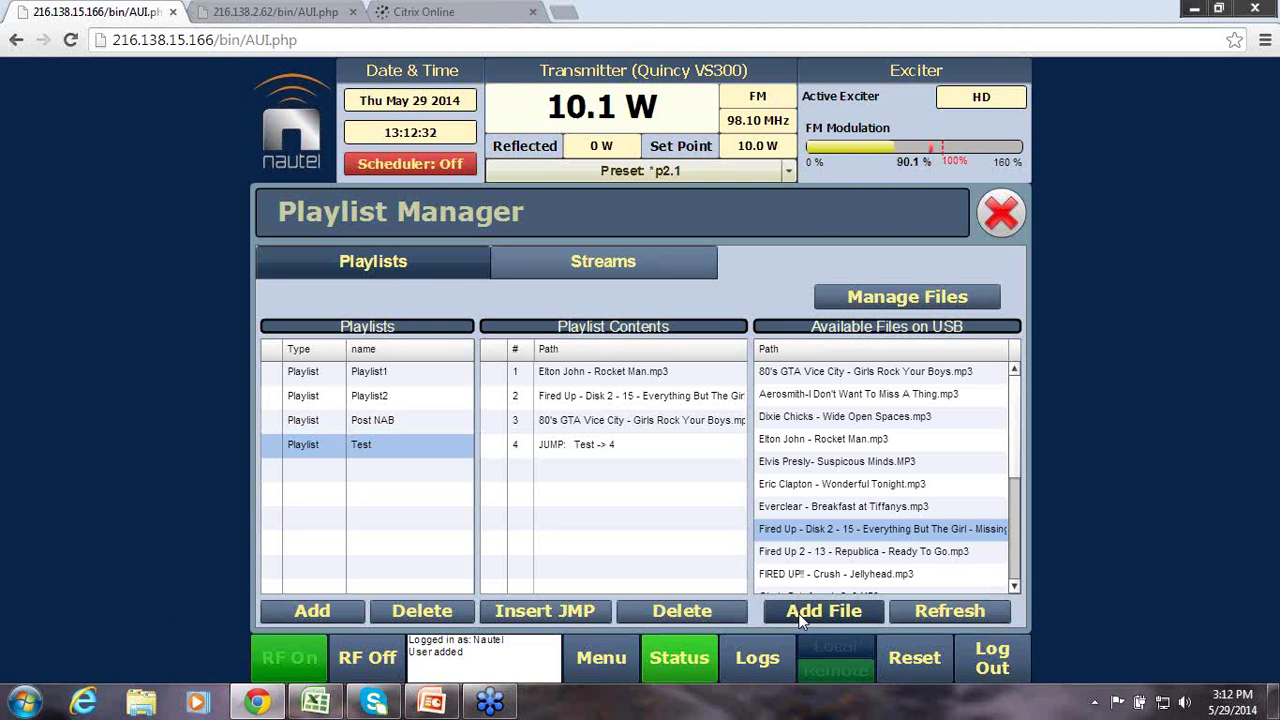
click(798, 613)
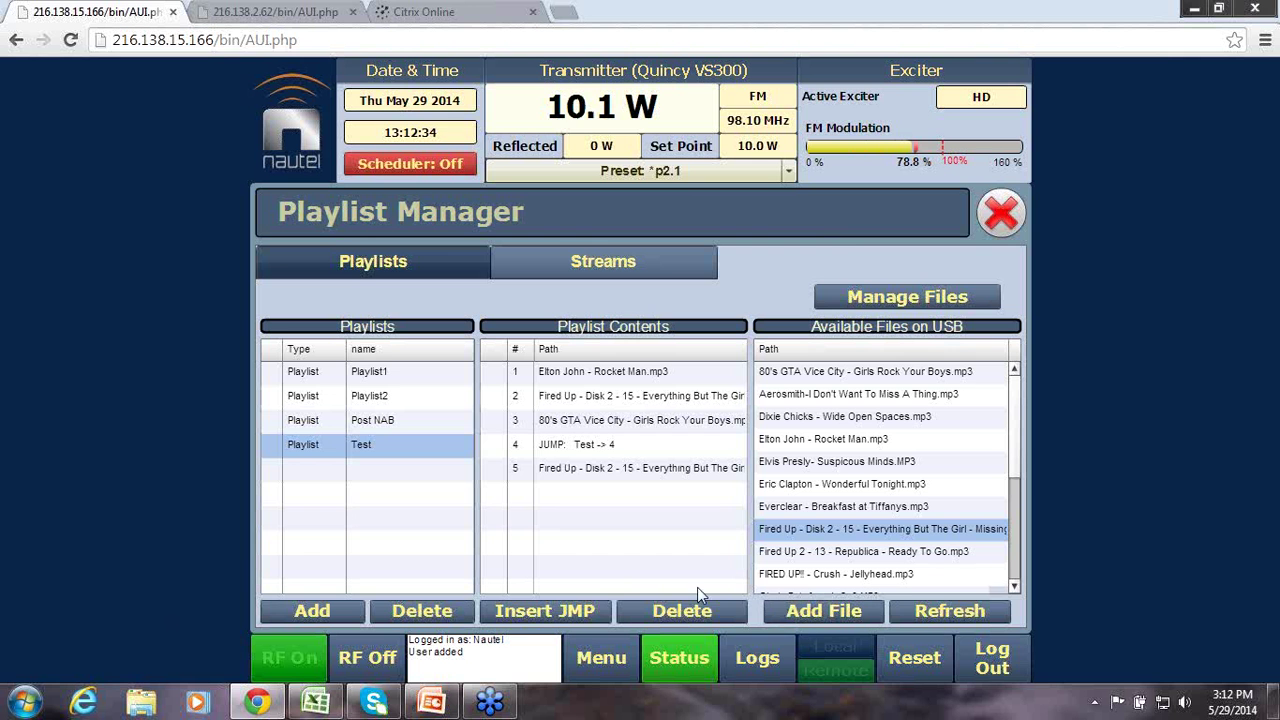
- Upload Maid with the Flaxen Hair from the Sample Music folder to the transmitter's USB files
click(888, 300)
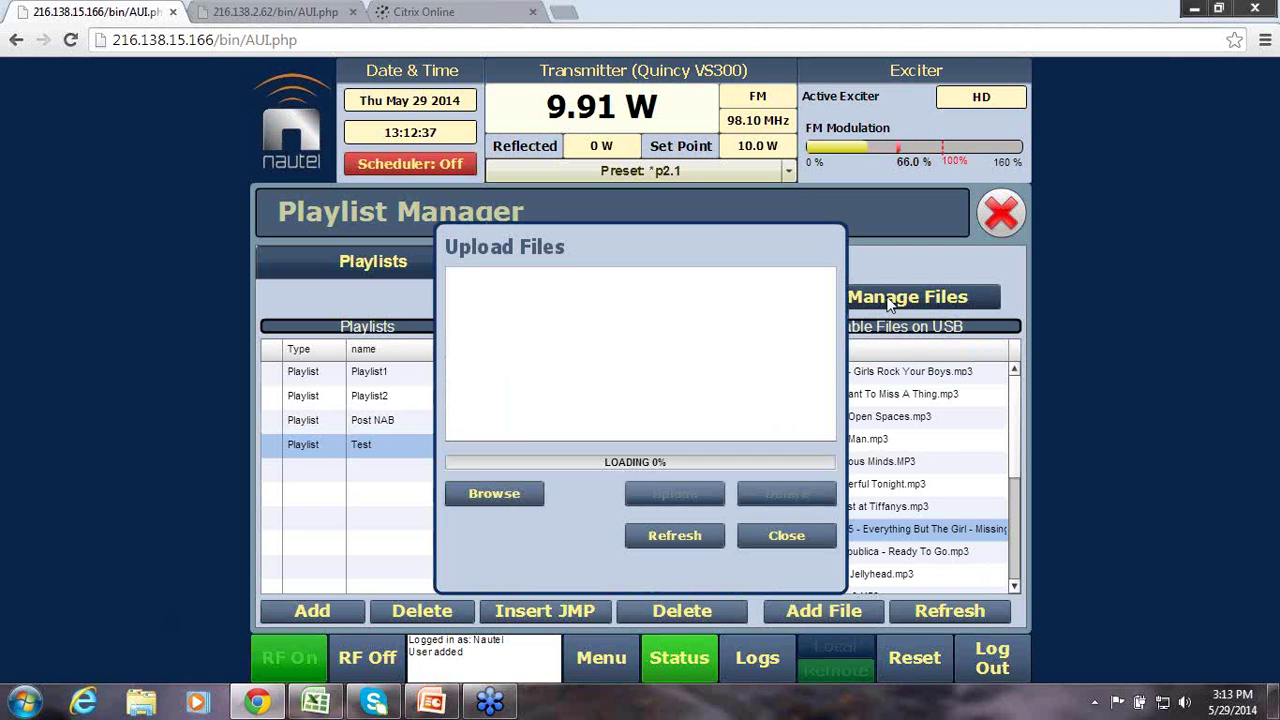
click(510, 495)
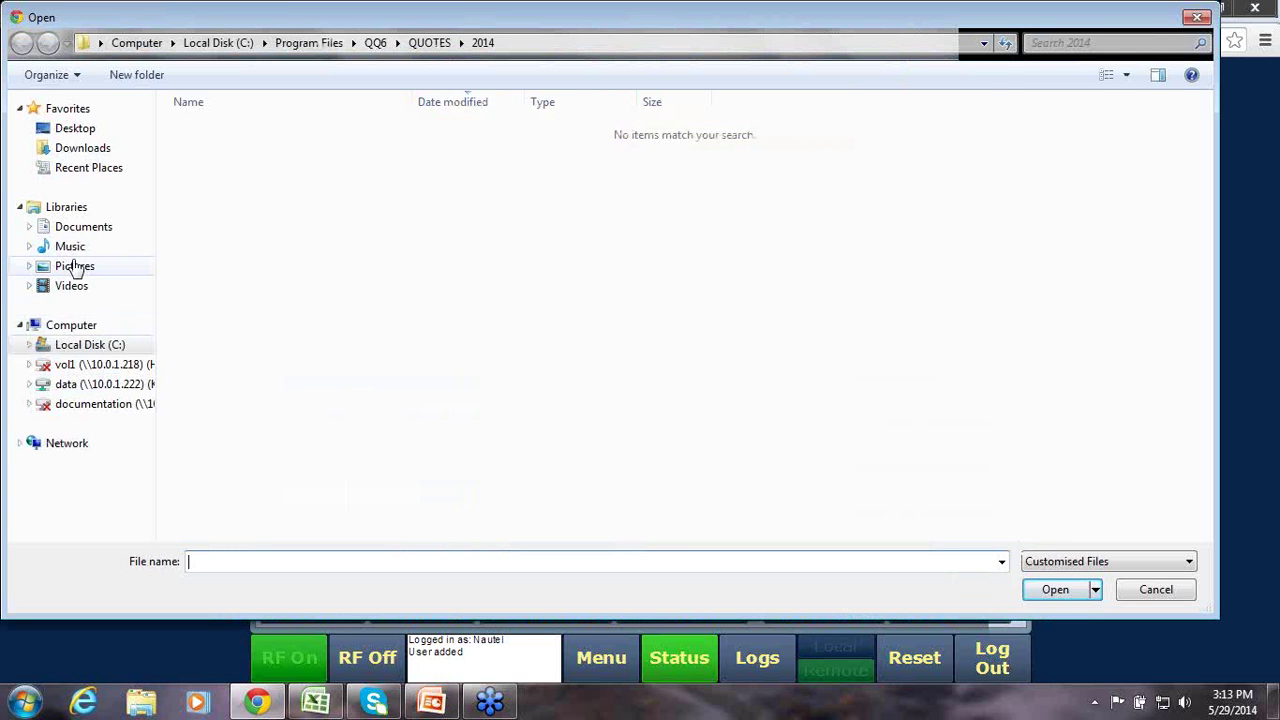
click(72, 248)
double_click(212, 190)
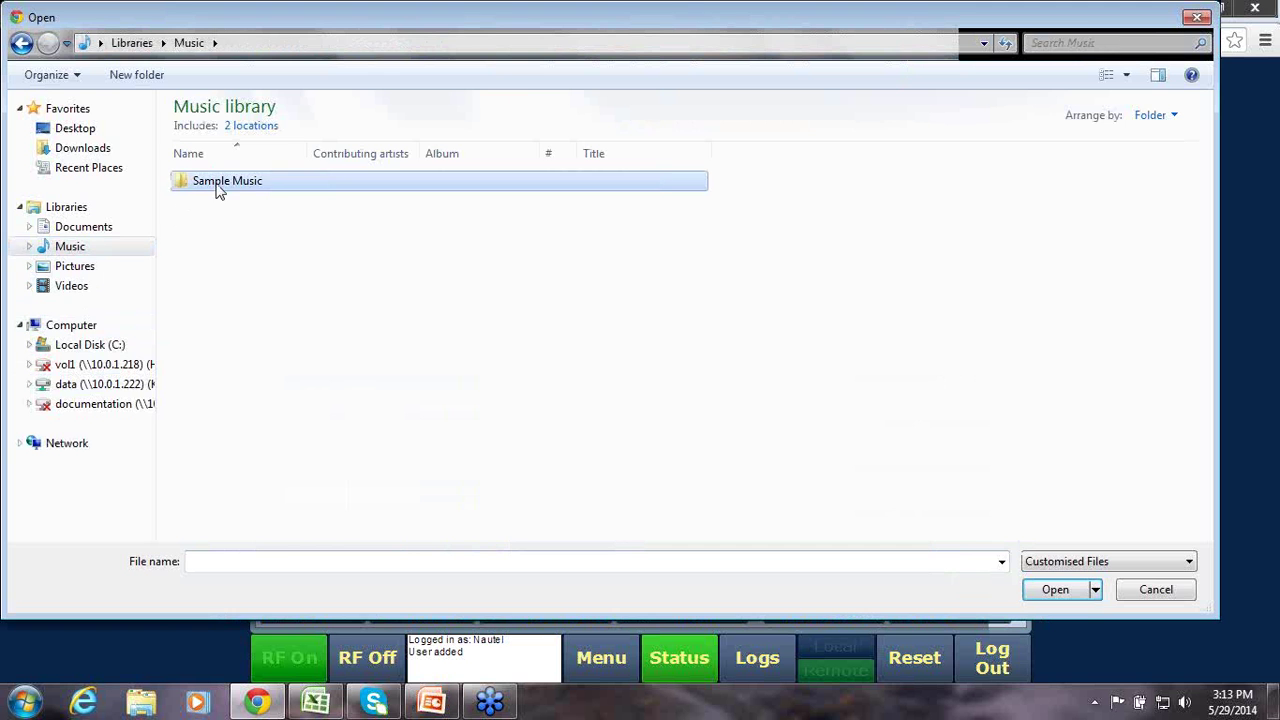
click(224, 202)
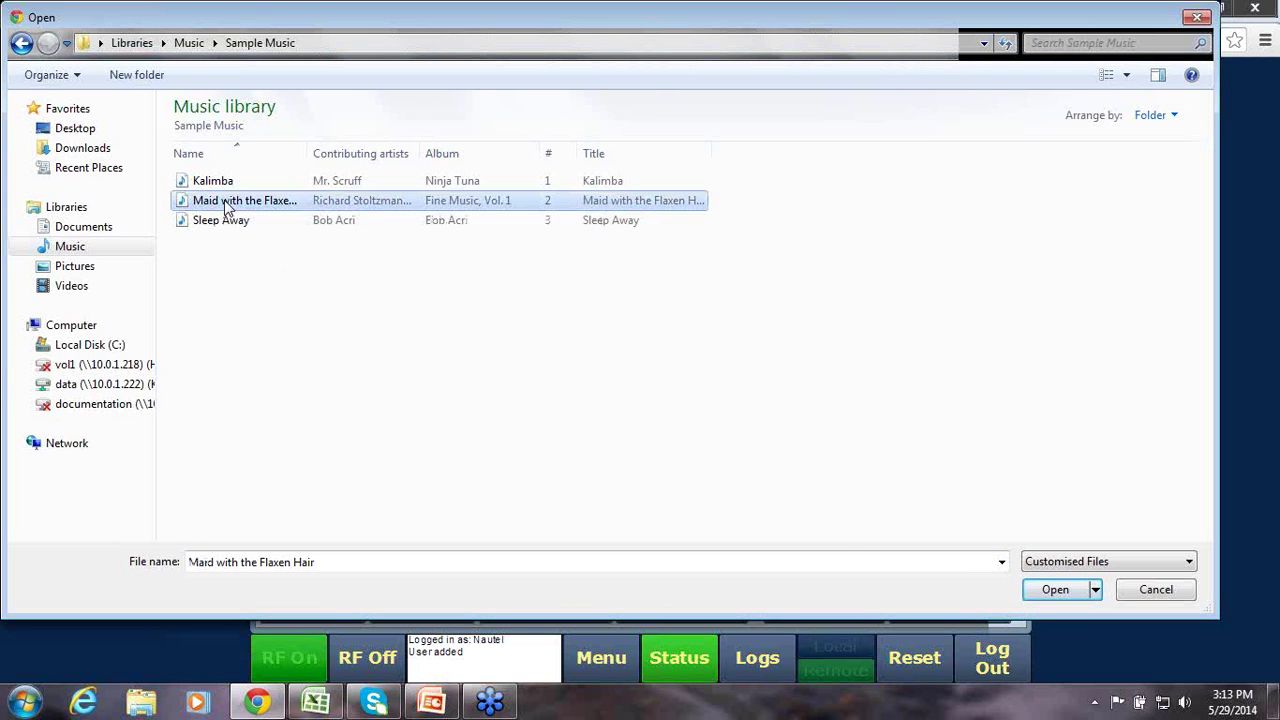
double_click(224, 202)
click(634, 495)
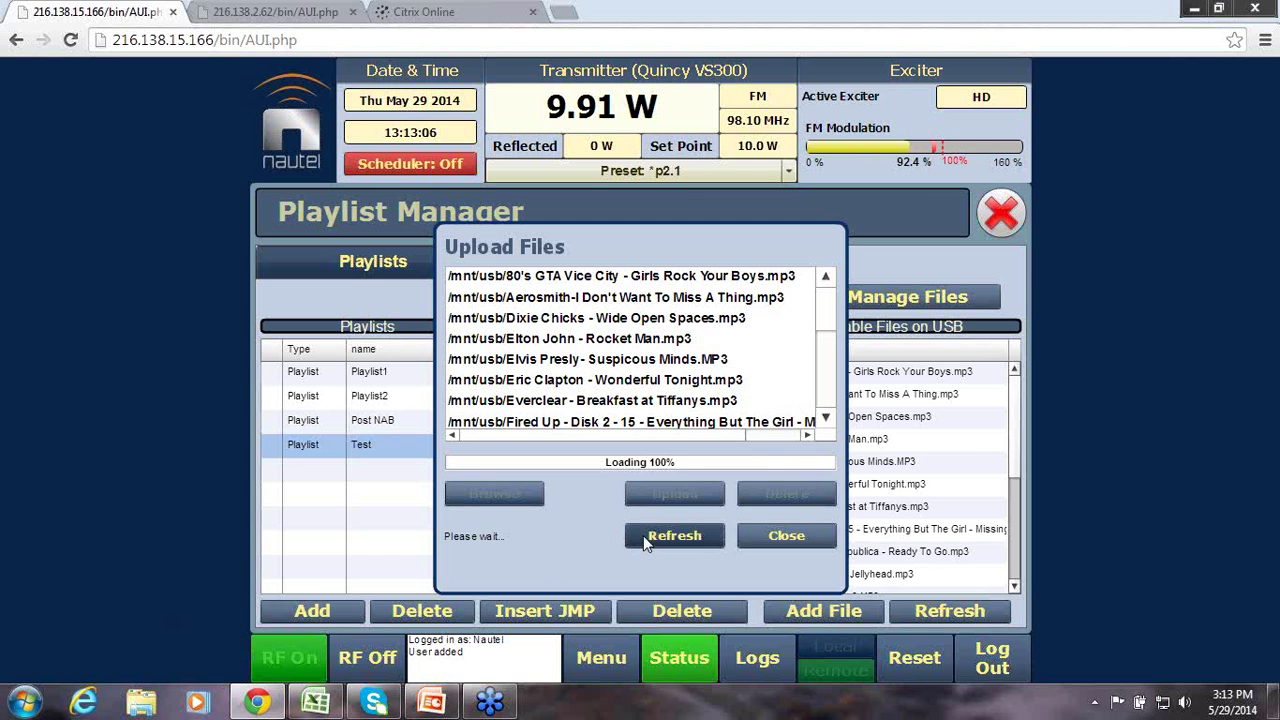
click(772, 538)
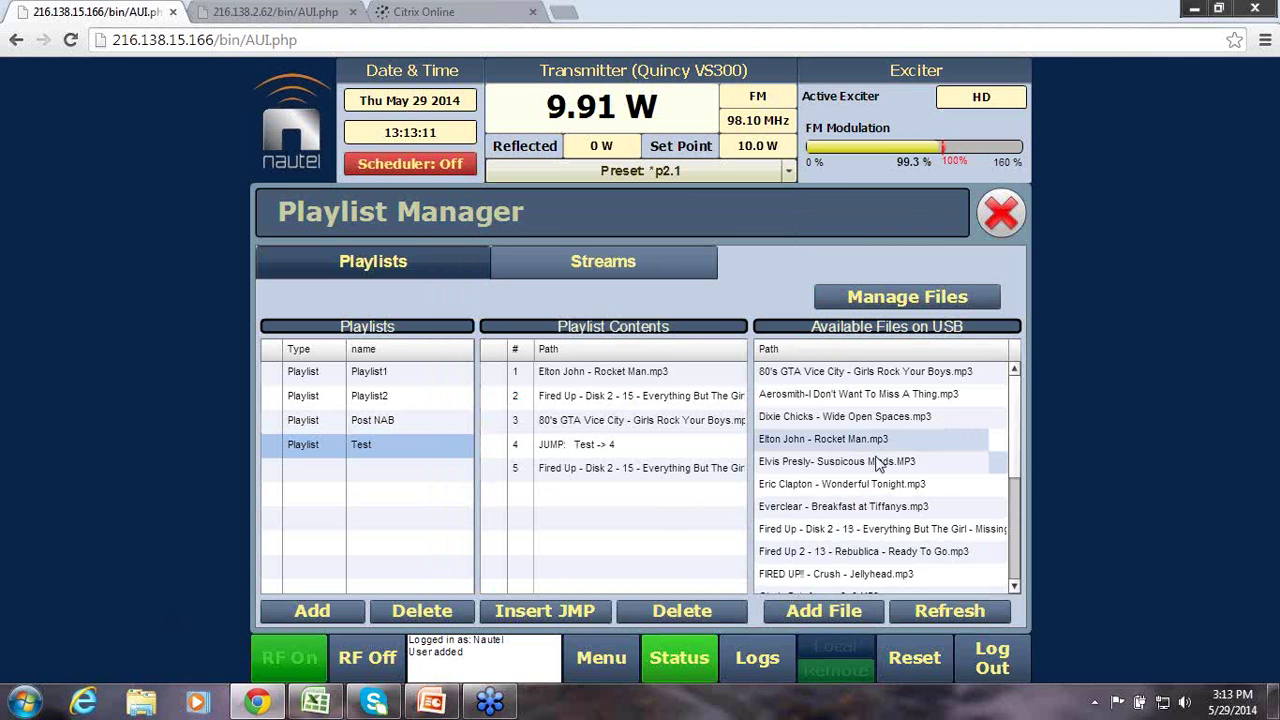
- Add Kalimba.mp3 from the available USB files to the end of the Test playlist
scroll(860, 470, up, 5)
click(790, 573)
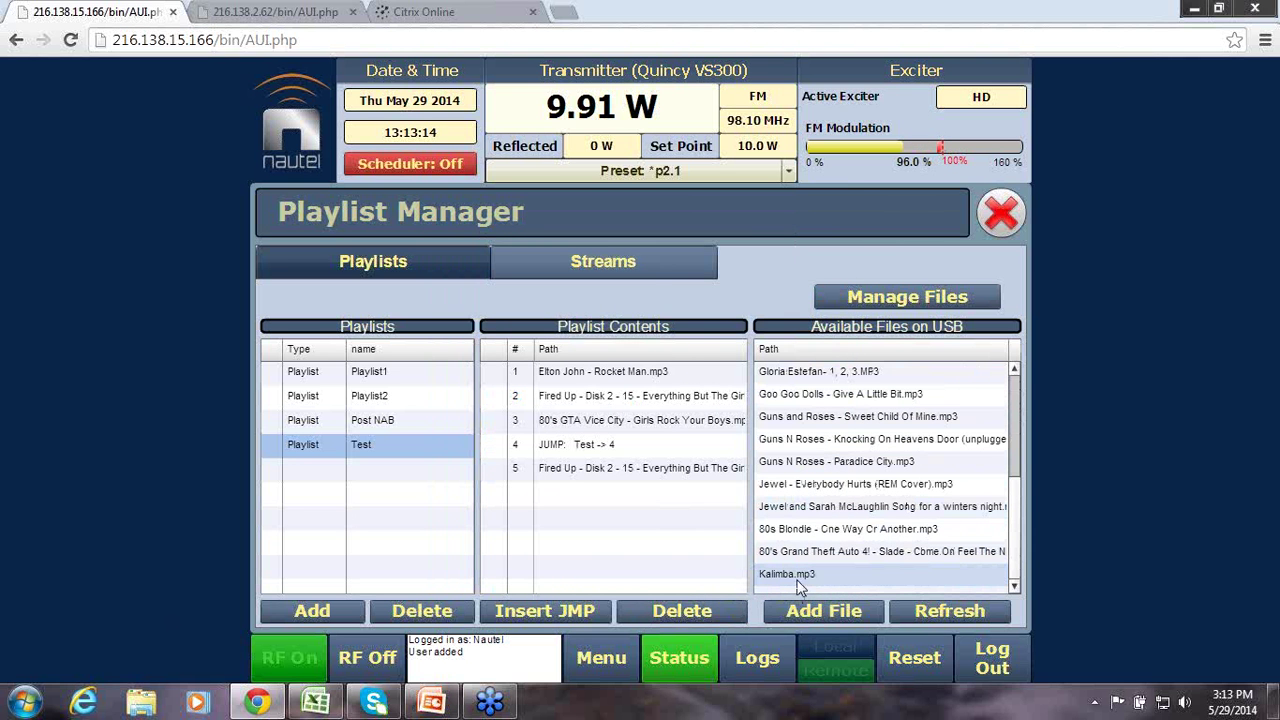
drag(762, 574, 604, 513)
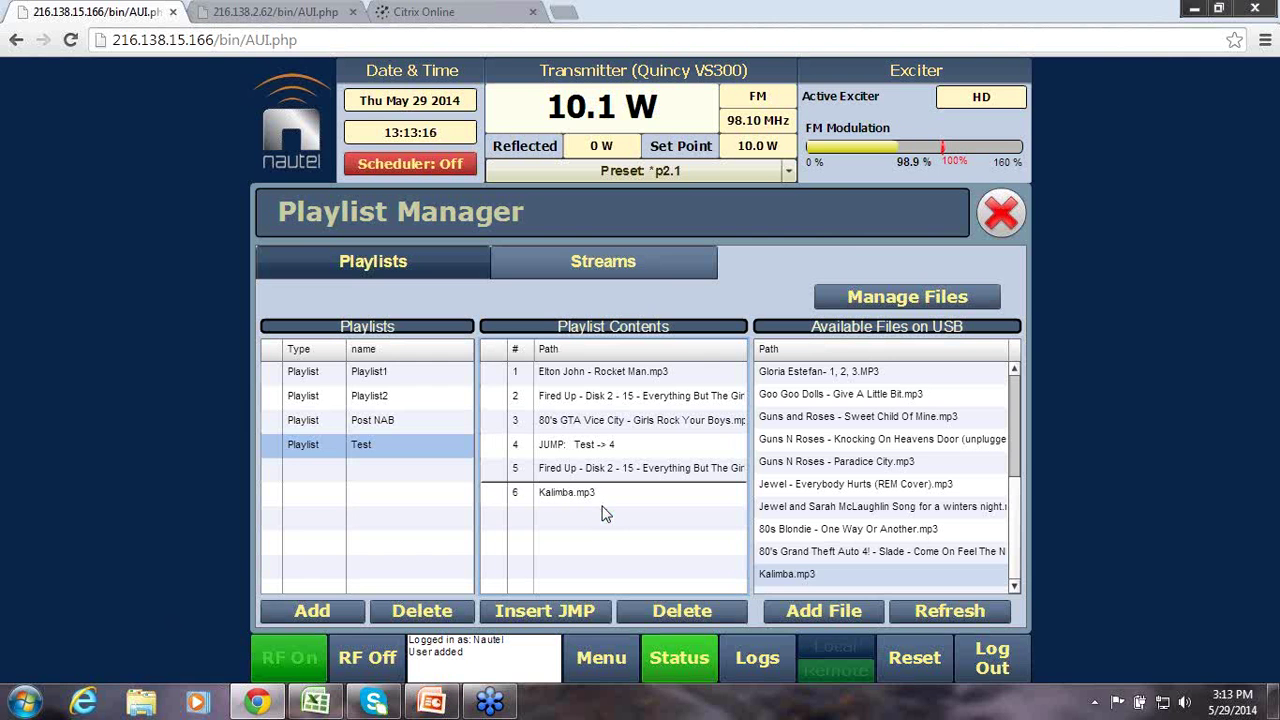
- Examine the Scheduler and its options for a new rule using the Shoutcast Preset, without saving the rule
click(586, 664)
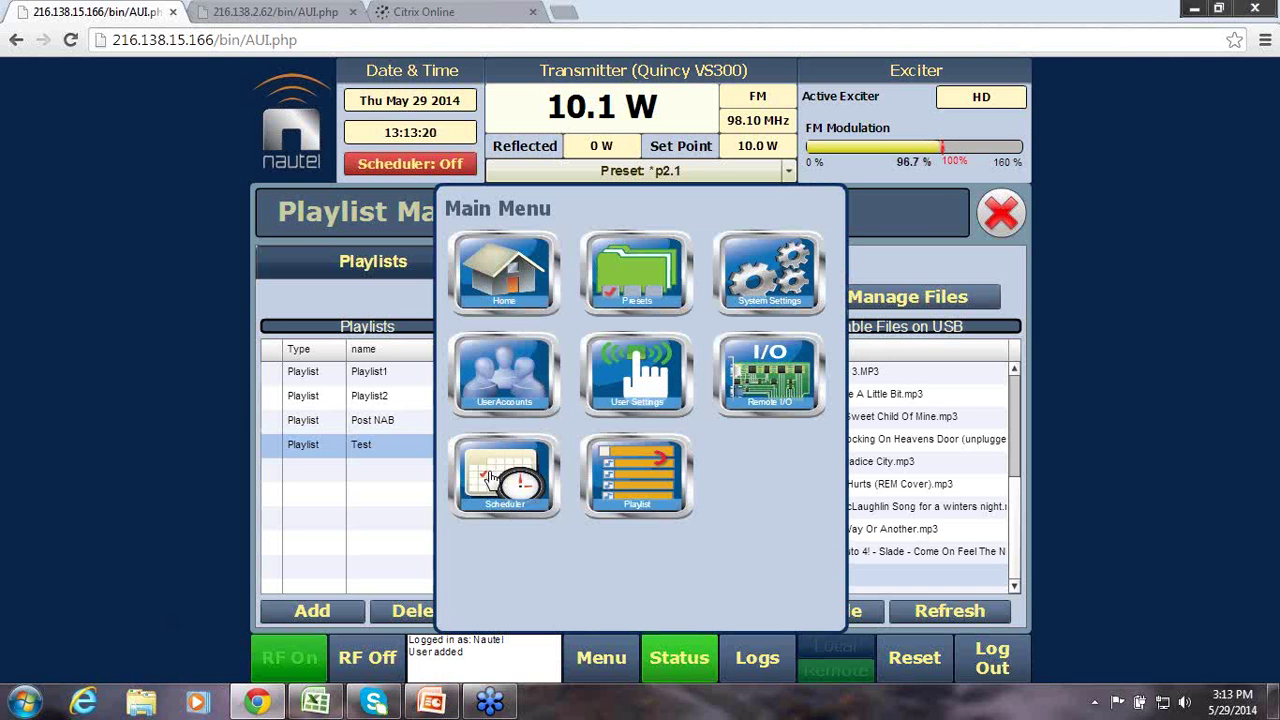
click(490, 471)
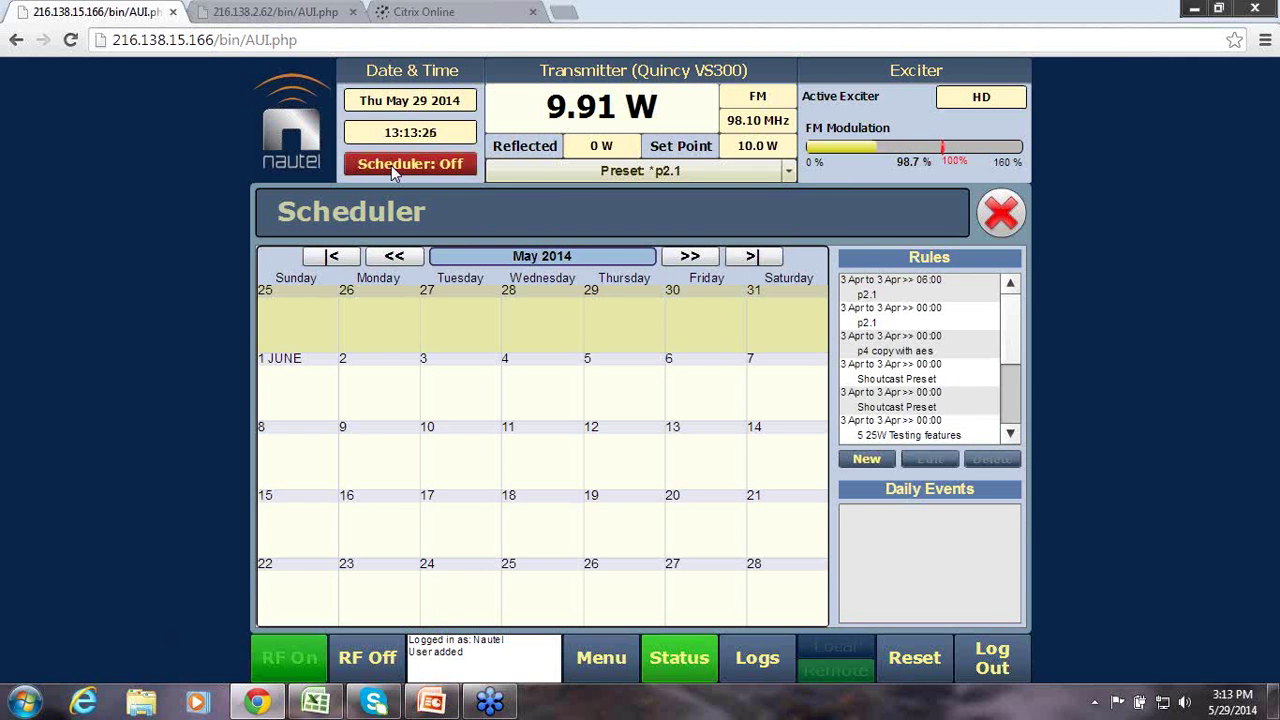
click(862, 462)
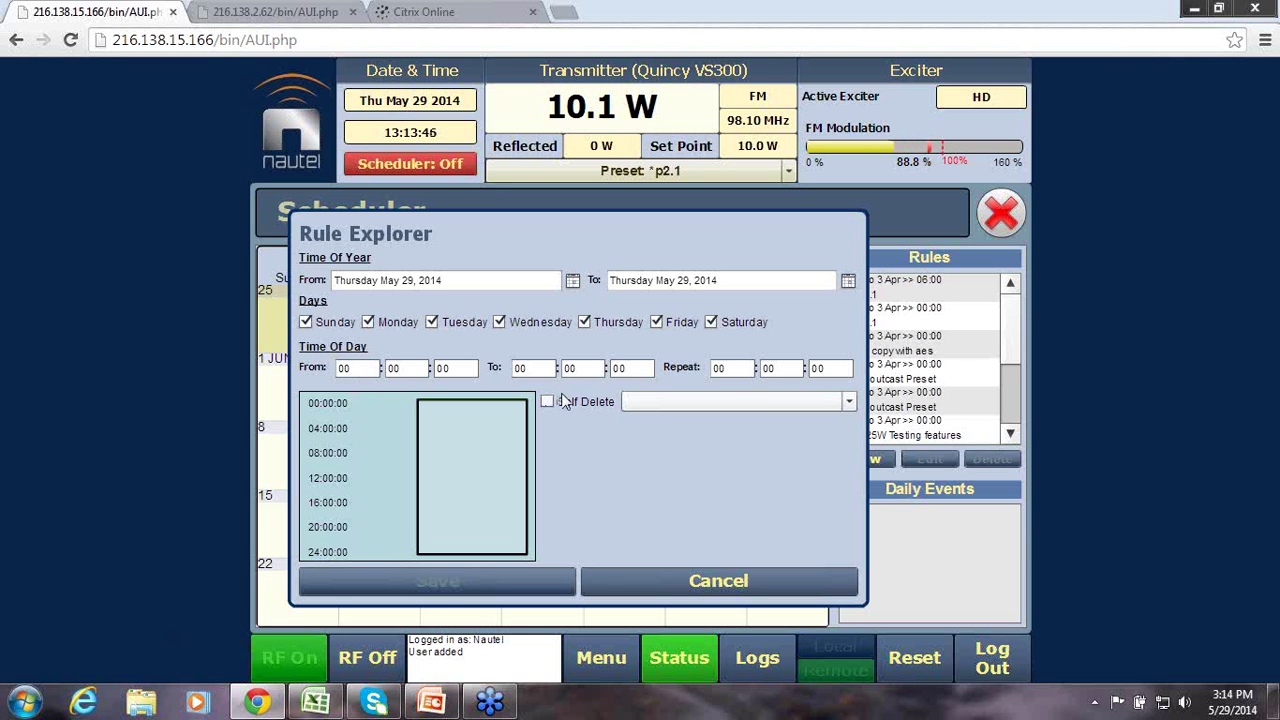
click(652, 401)
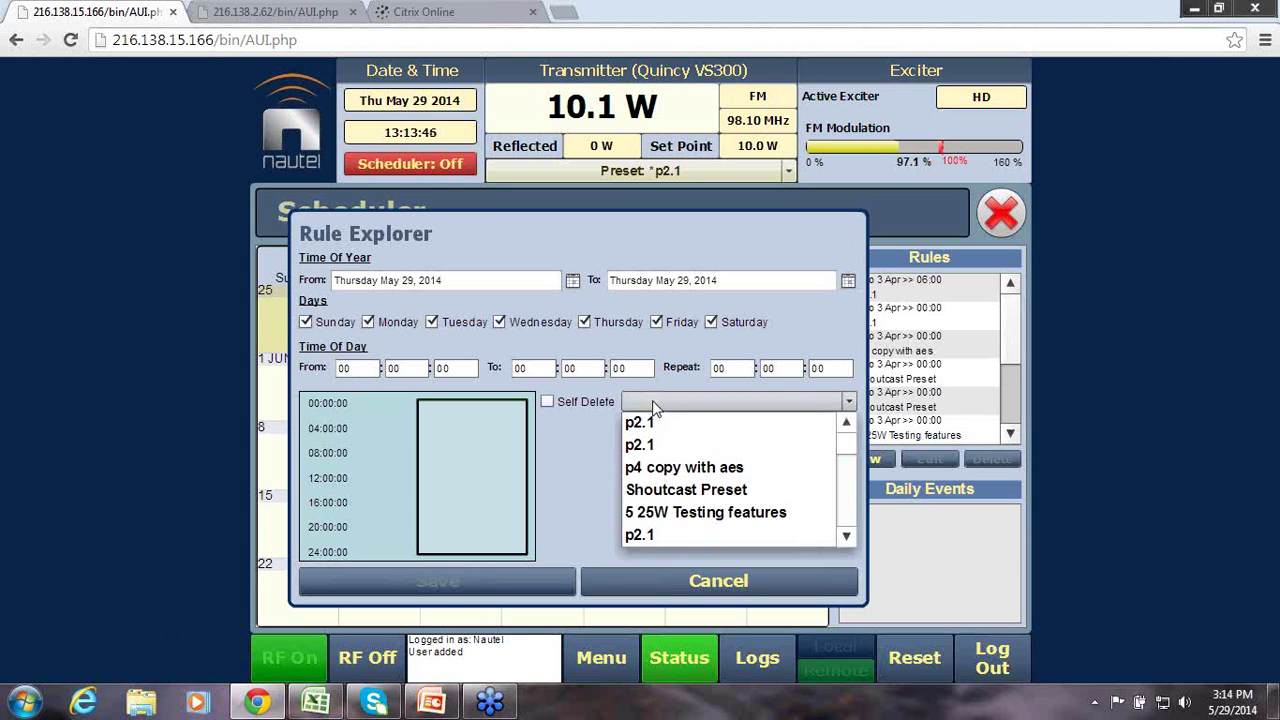
click(699, 490)
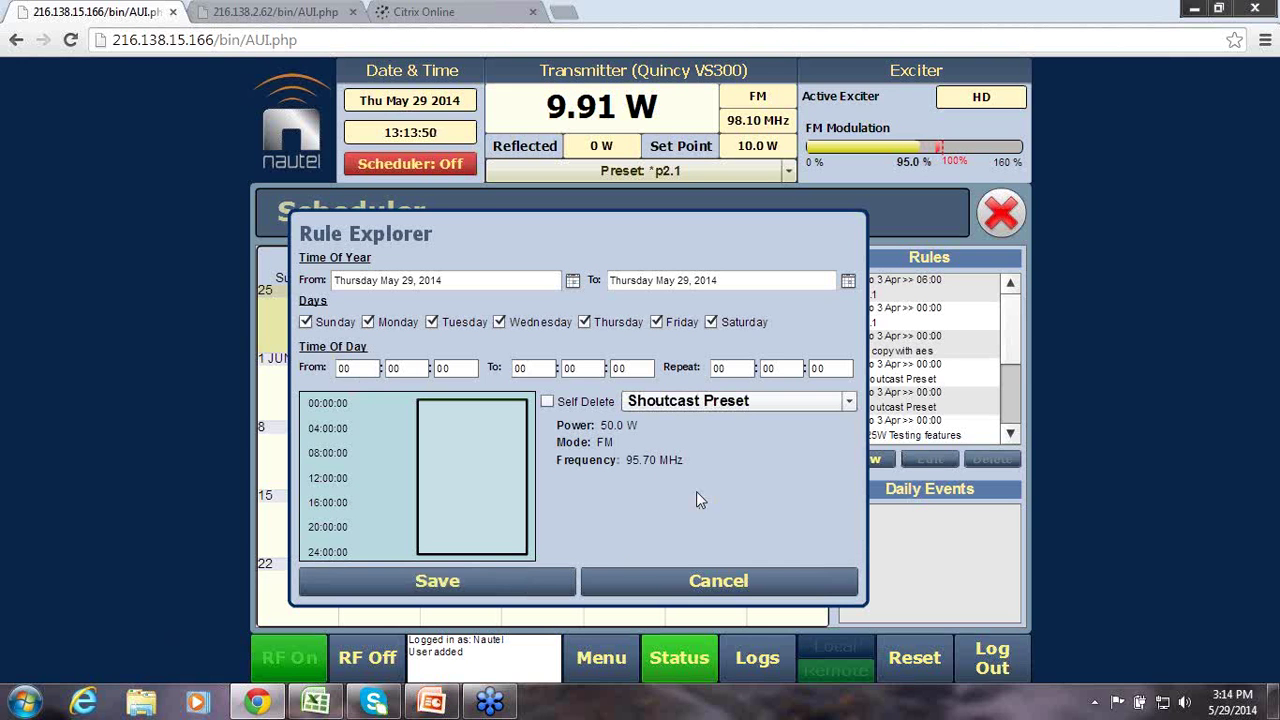
click(372, 368)
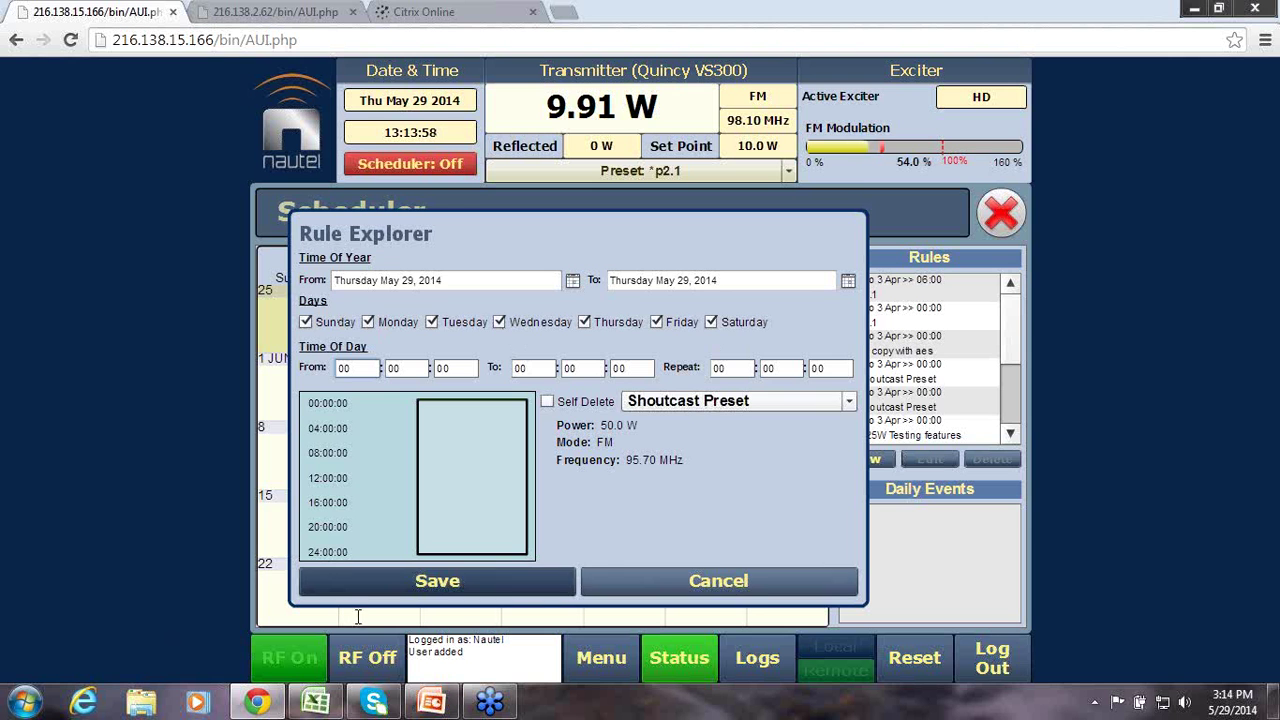
click(752, 585)
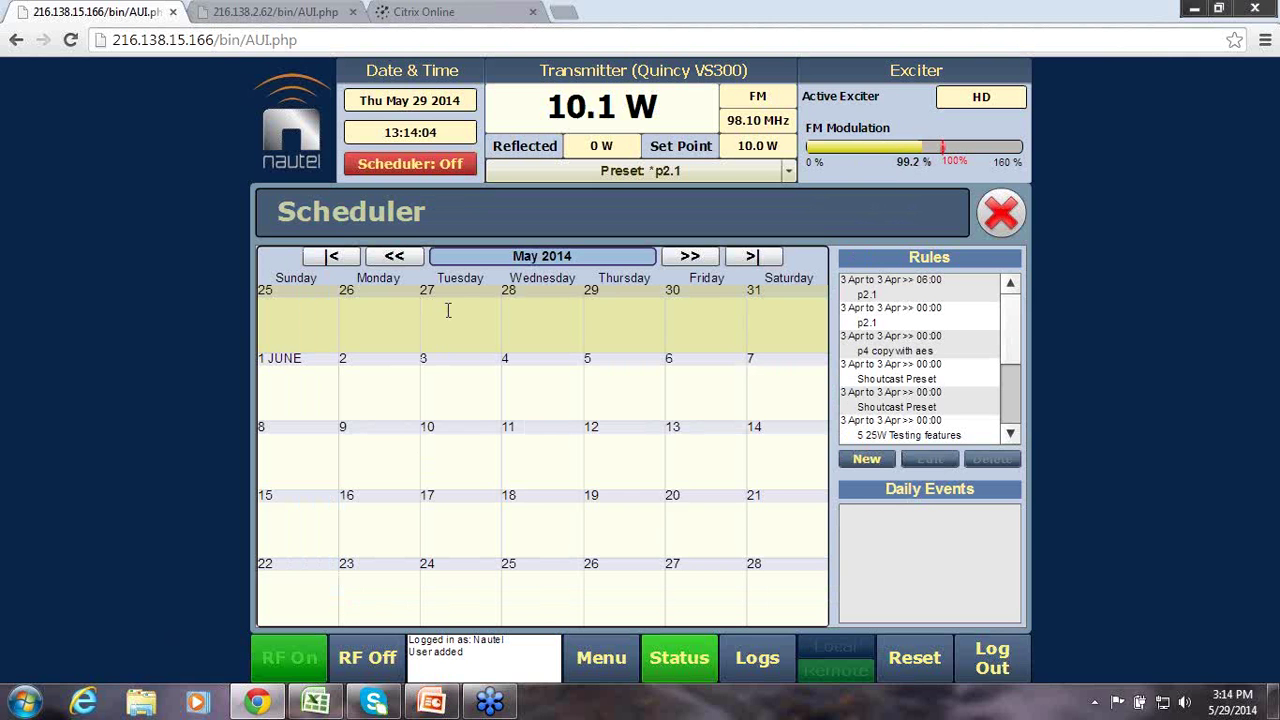
- Switch to the NV10LT transmitter's web interface and open its Orban audio processor page
click(605, 656)
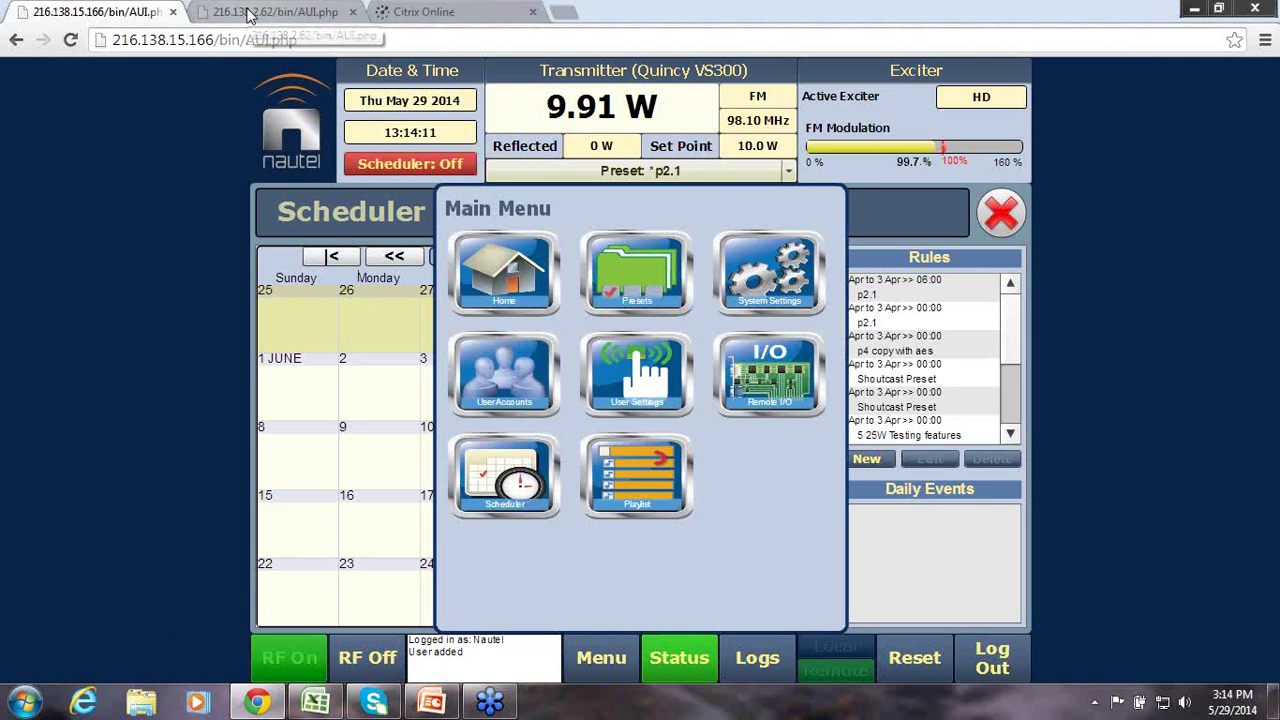
drag(248, 12, 252, 14)
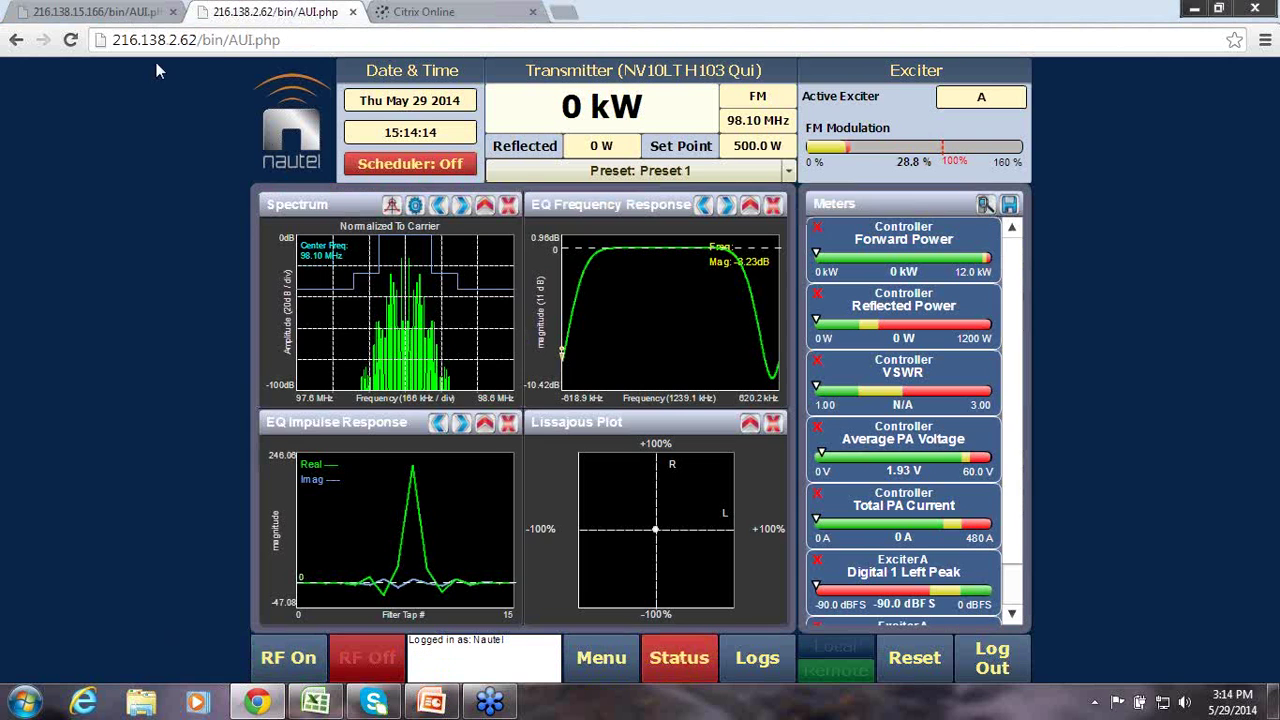
click(614, 668)
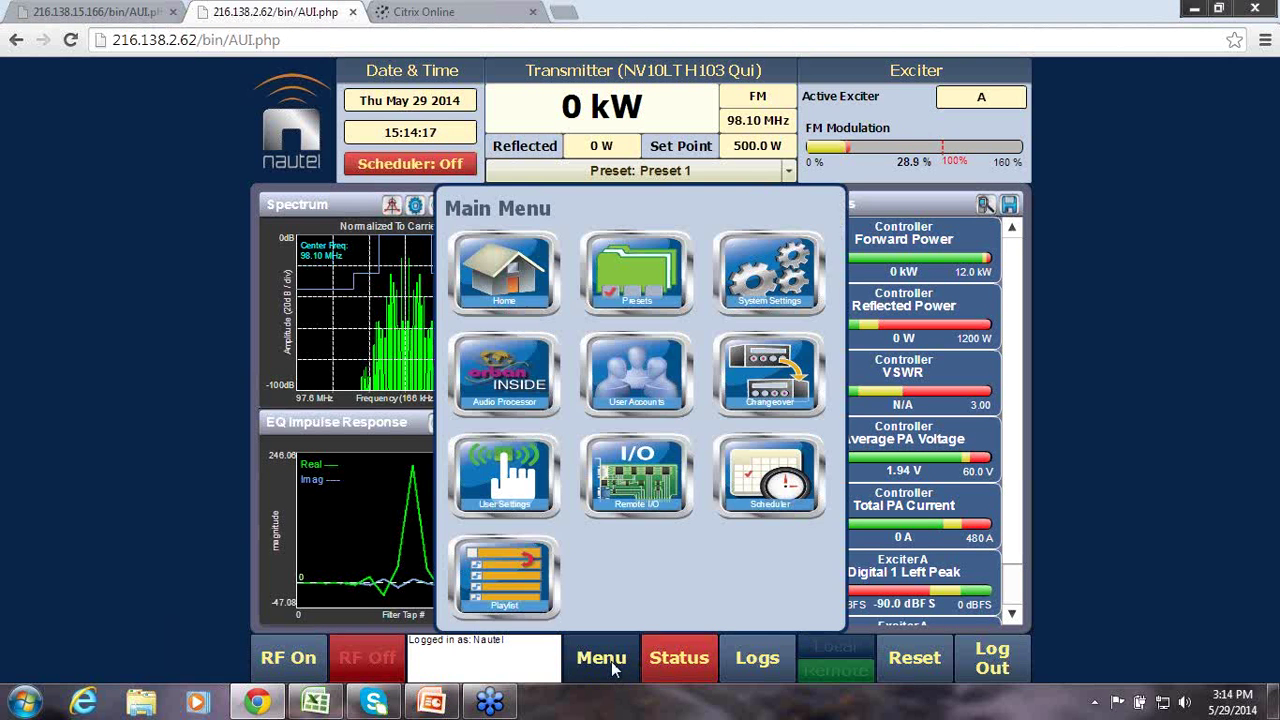
click(497, 378)
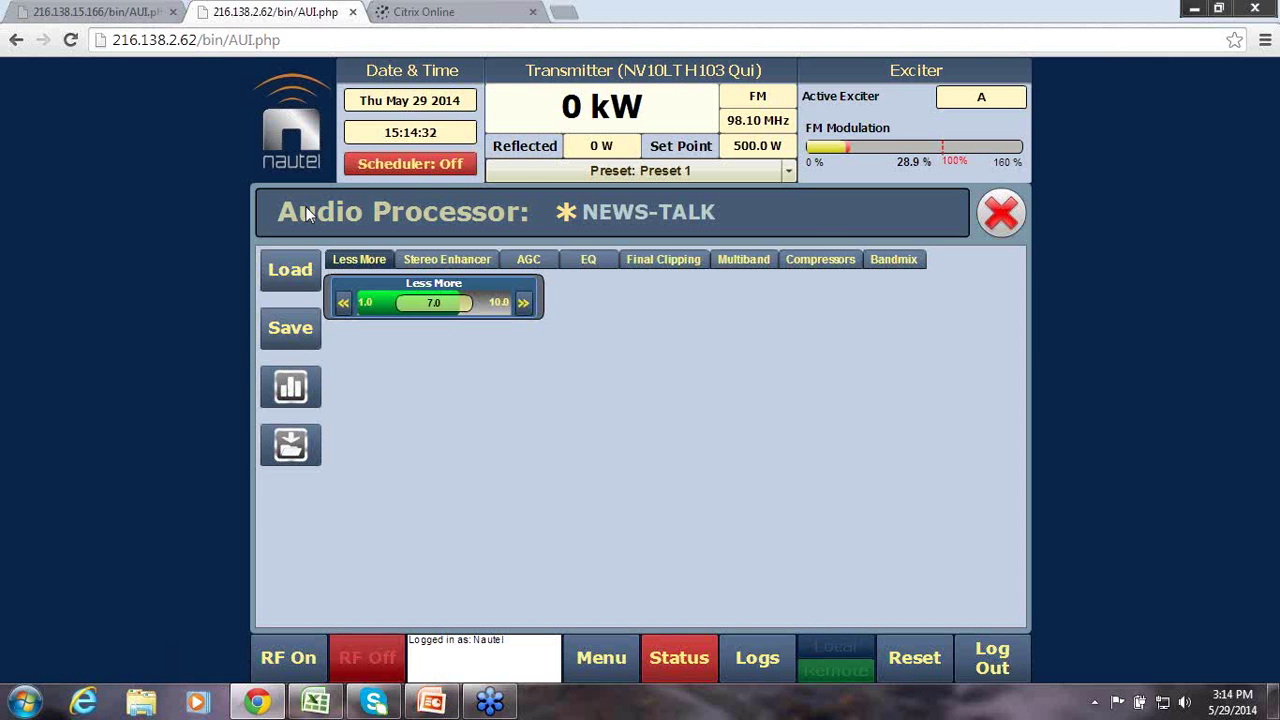
- Look through the audio processor's Stereo Enhancer, AGC, EQ and Final Clipping settings
click(424, 261)
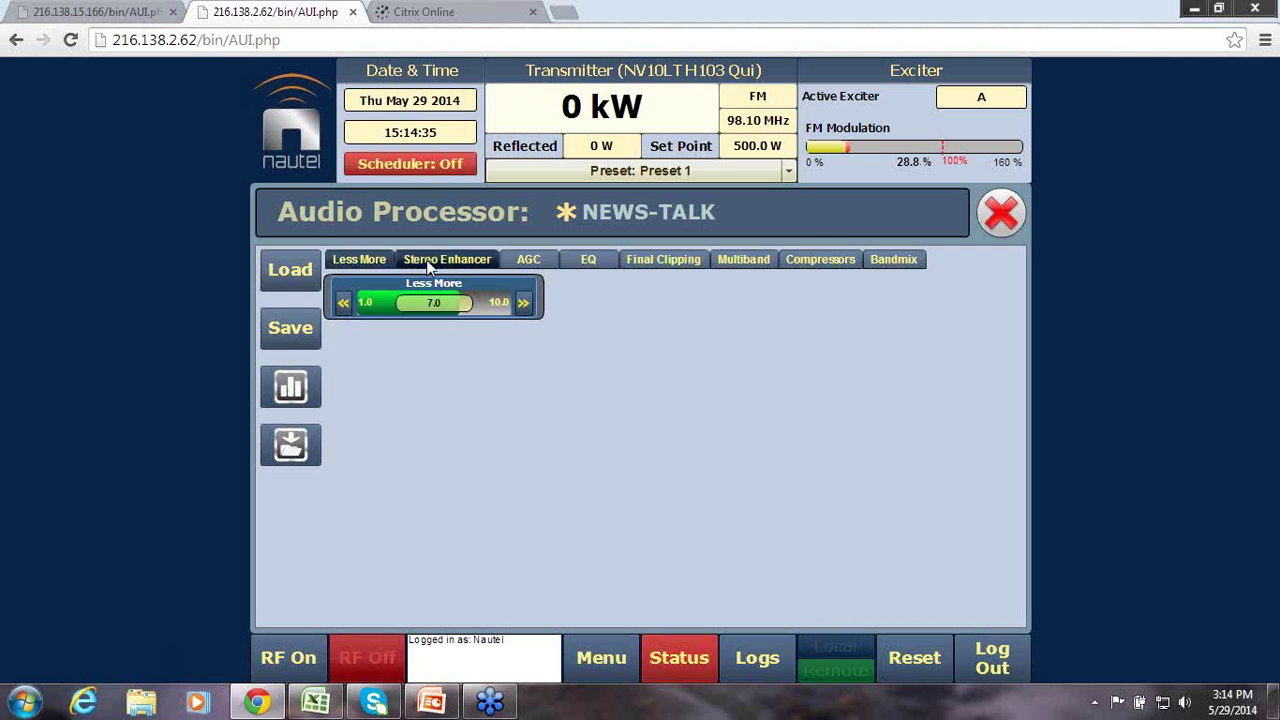
click(545, 261)
click(590, 260)
click(648, 264)
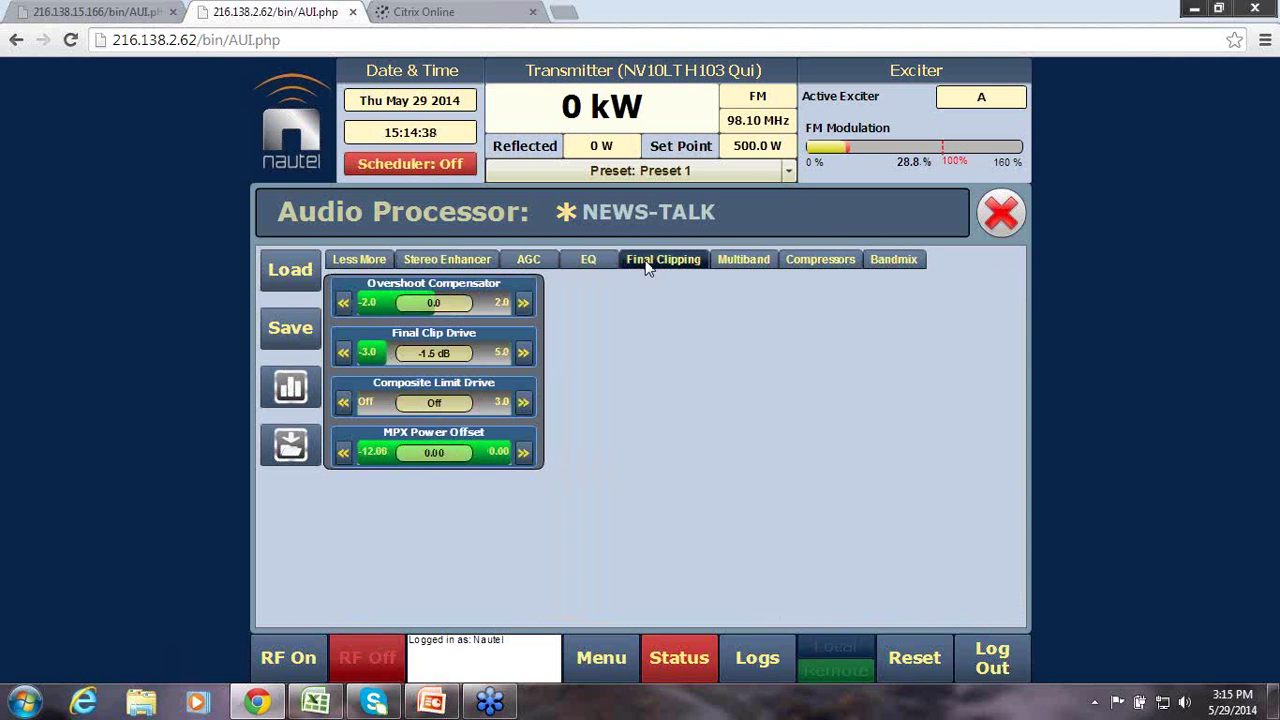
- Load the user preset BASS-PUNCH-TC into the audio processor
click(281, 277)
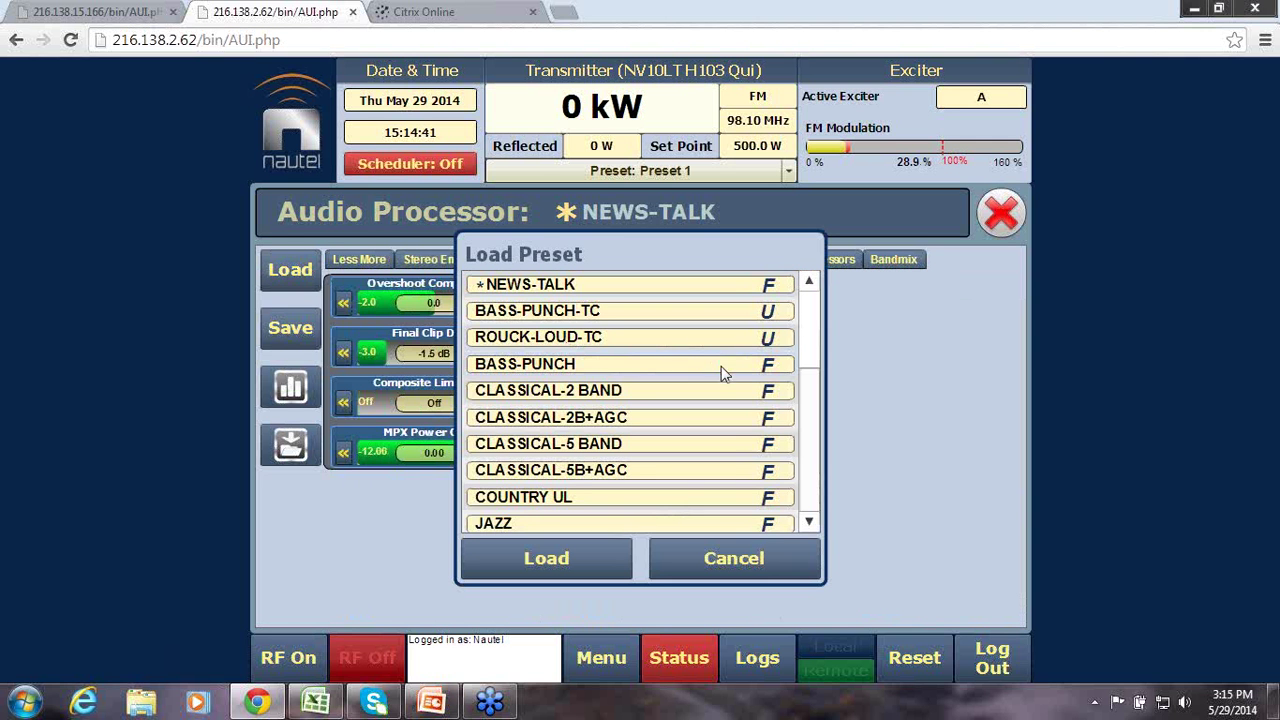
click(675, 366)
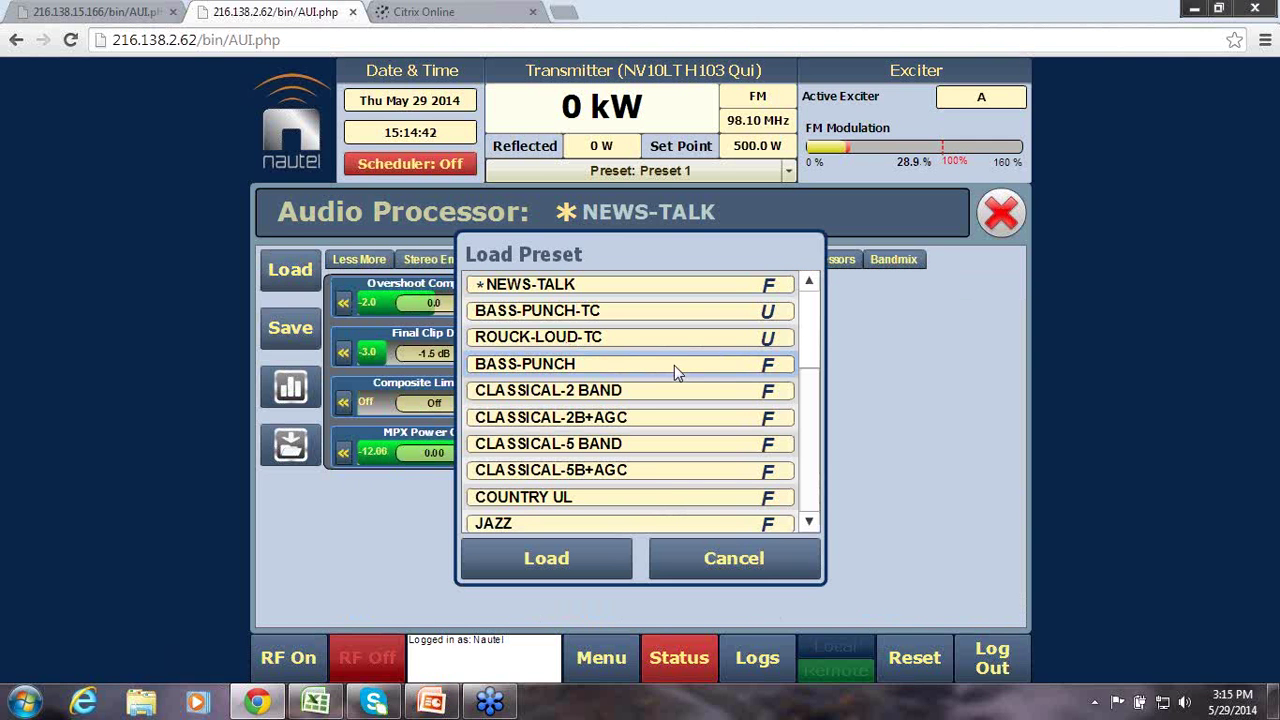
click(594, 313)
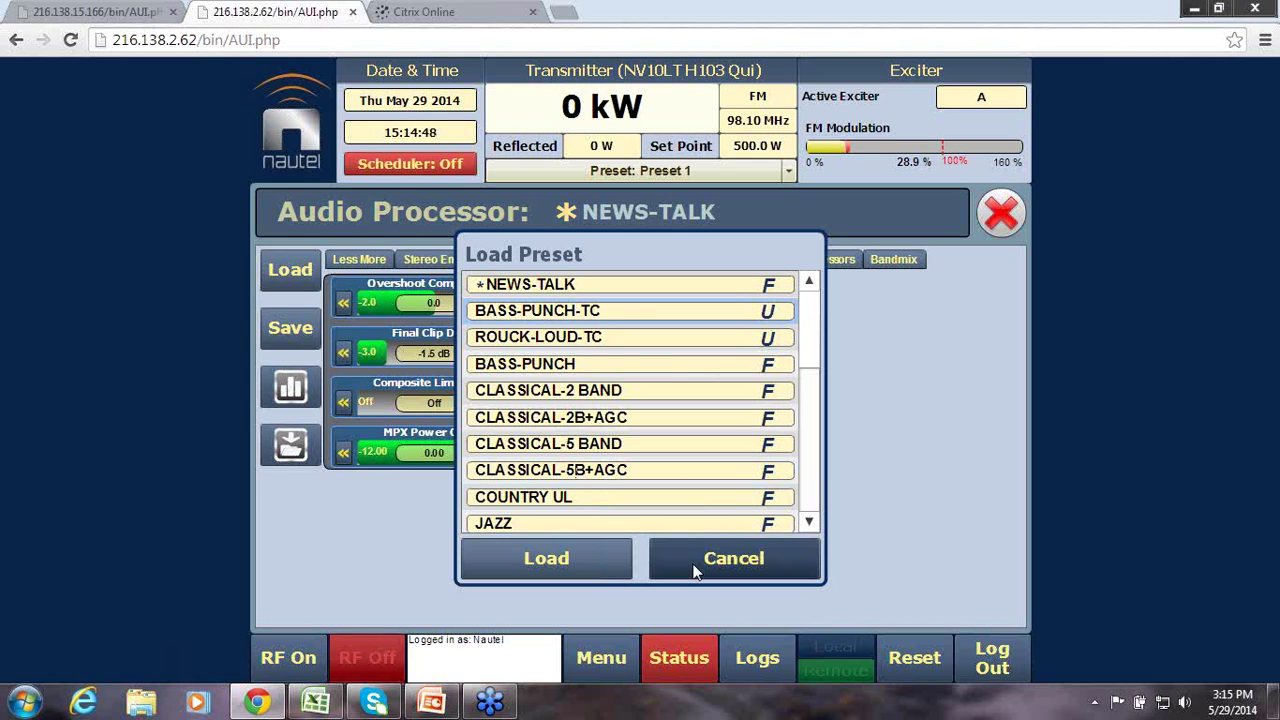
click(583, 560)
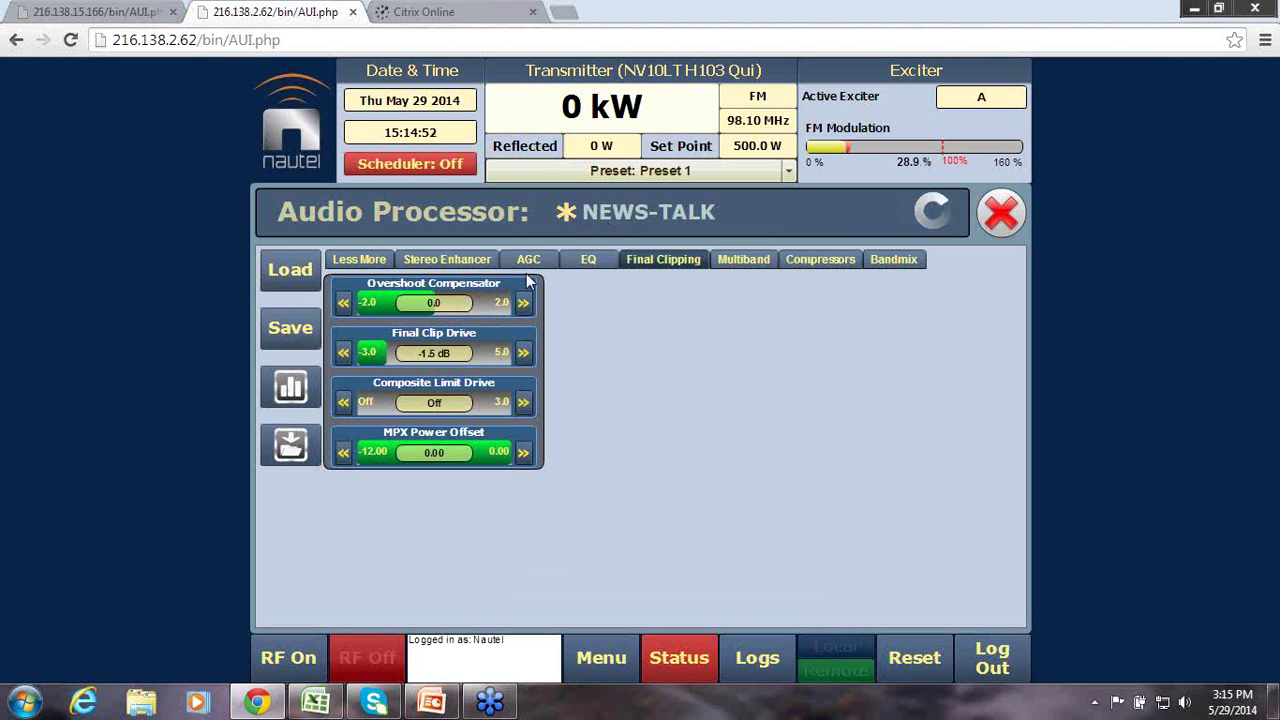
- Show the audio processor's level meters in a window beside the settings and view the AGC settings
click(290, 387)
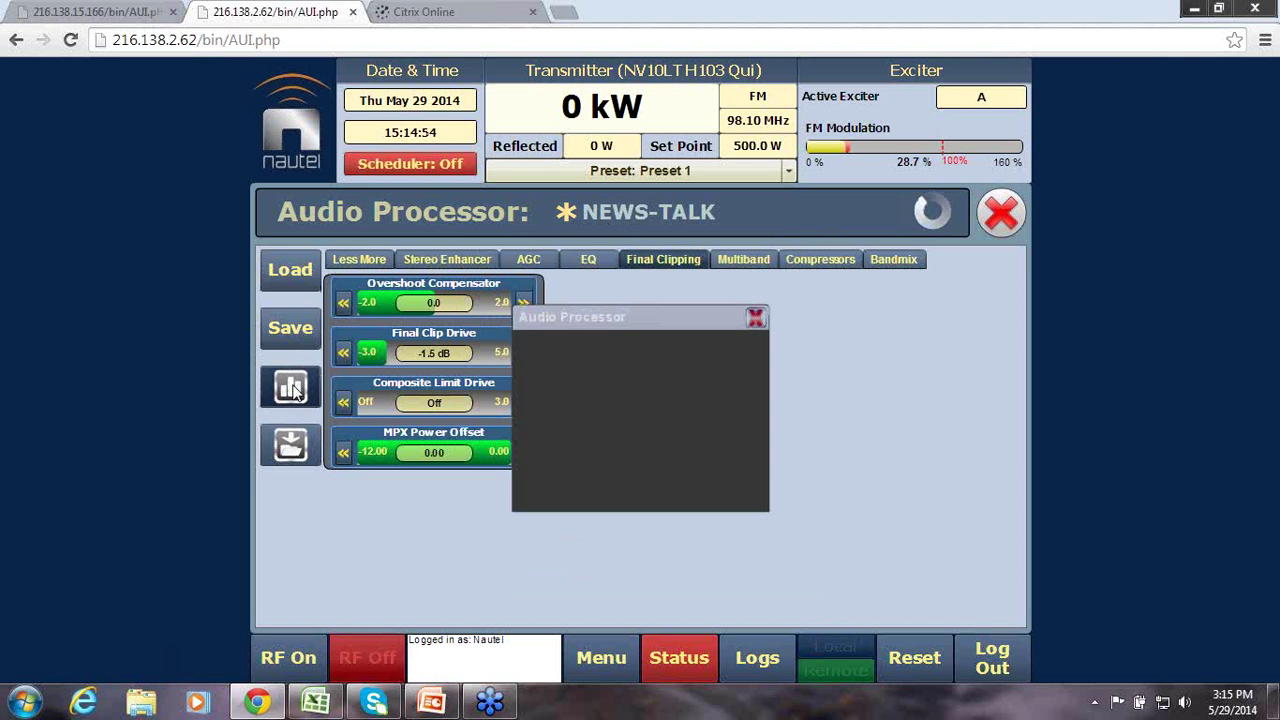
drag(620, 333, 93, 145)
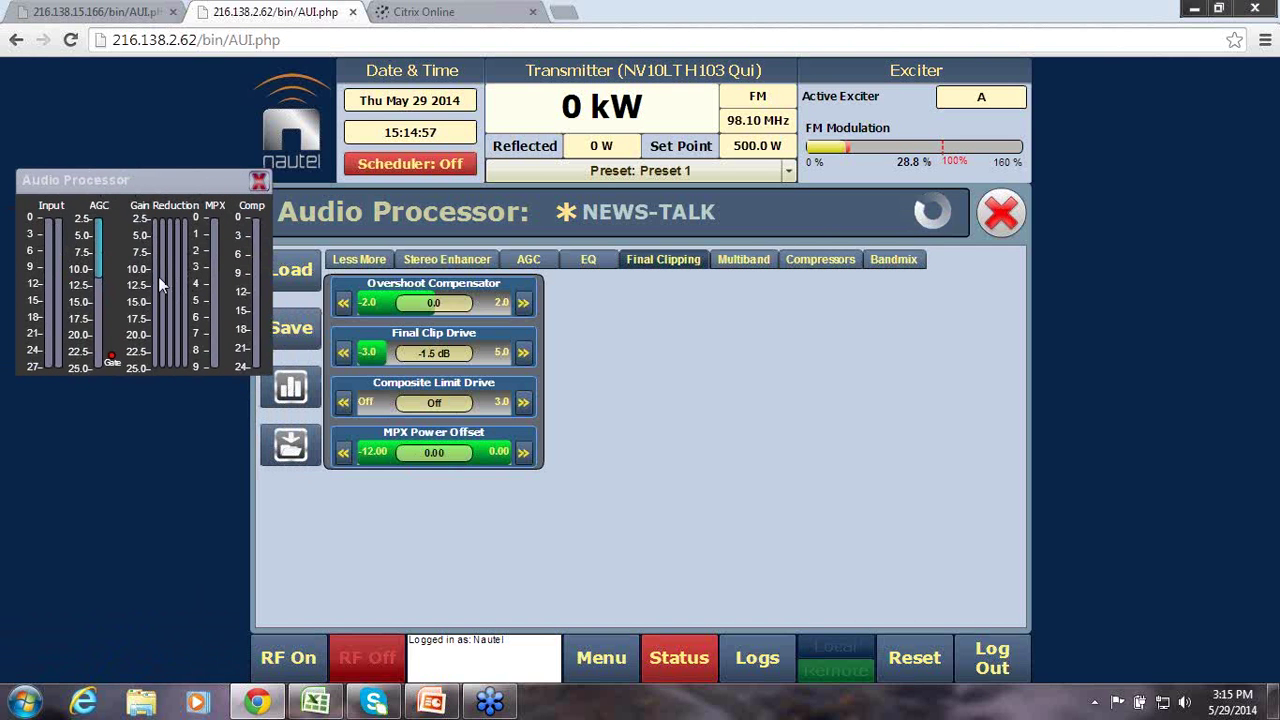
click(528, 259)
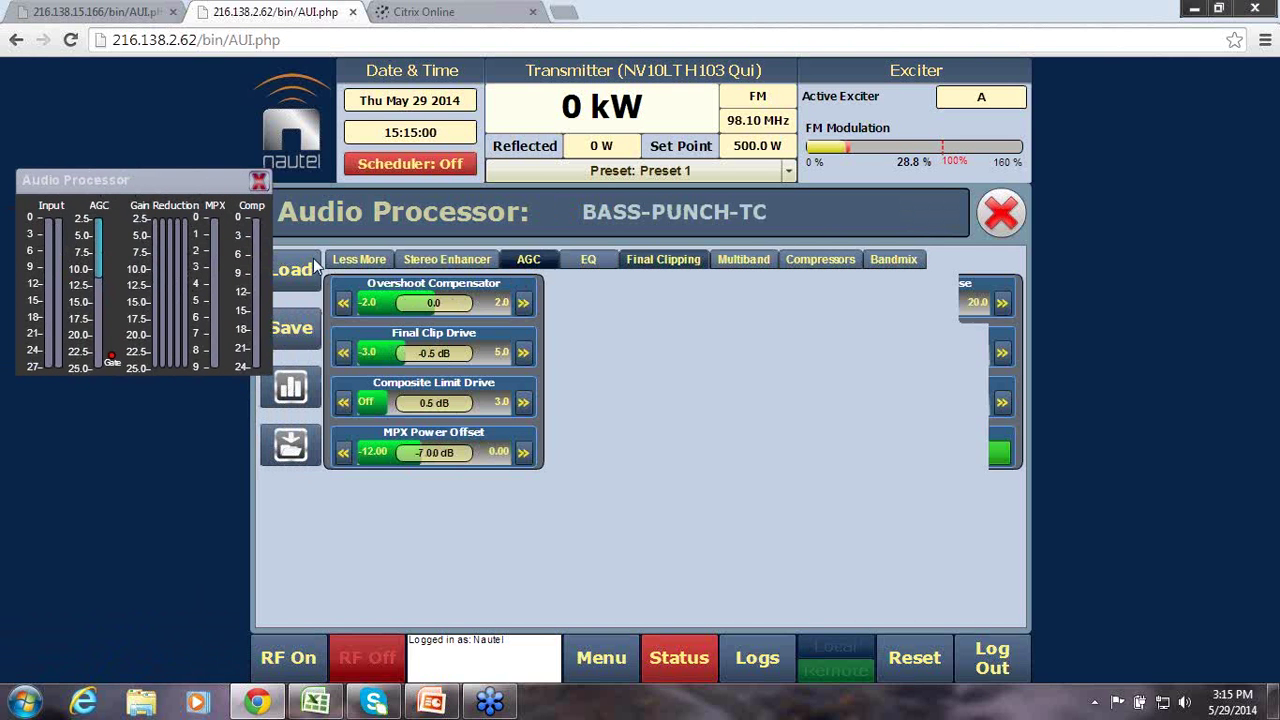
- Close the audio processor's level meters window and leave the audio processor page
drag(151, 183, 169, 188)
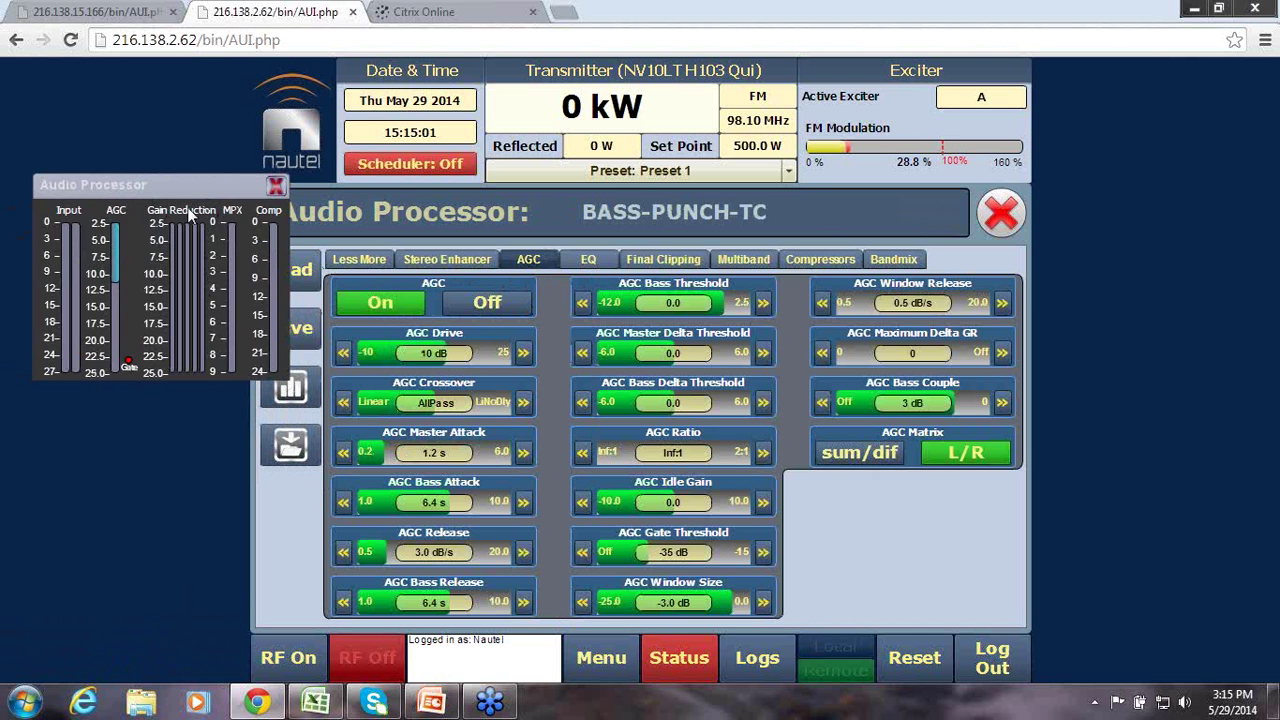
click(274, 192)
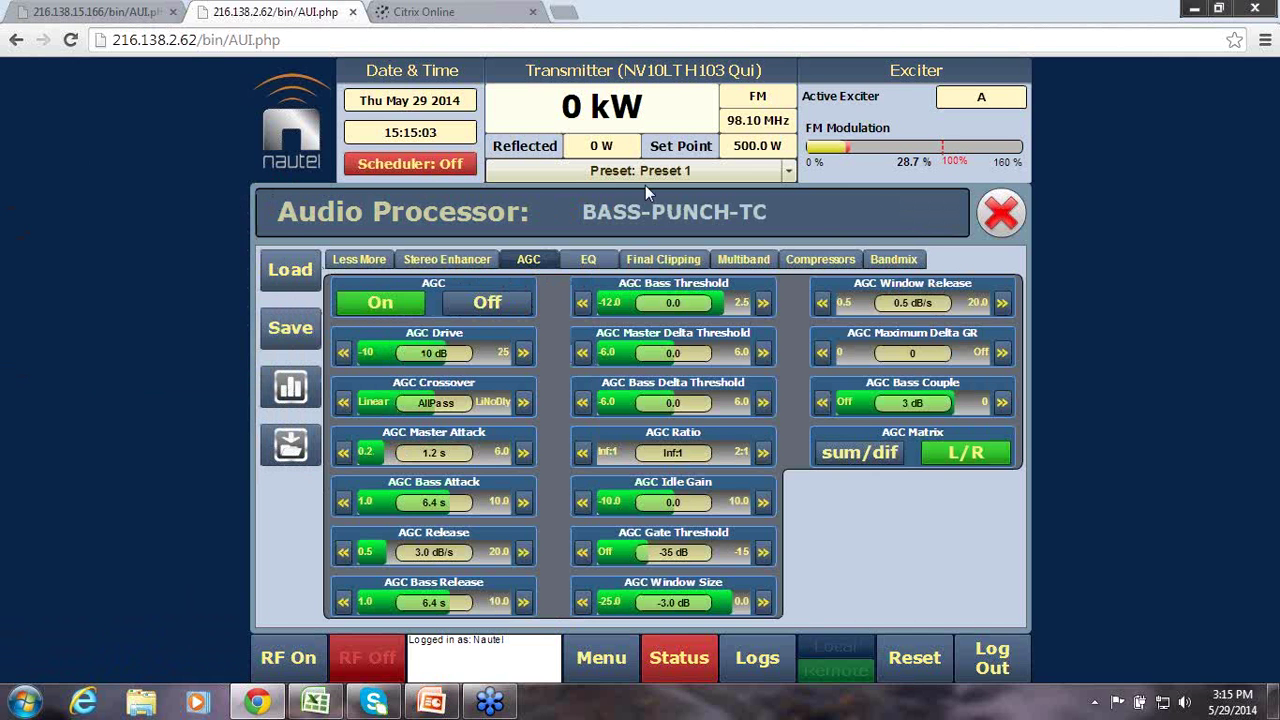
click(998, 212)
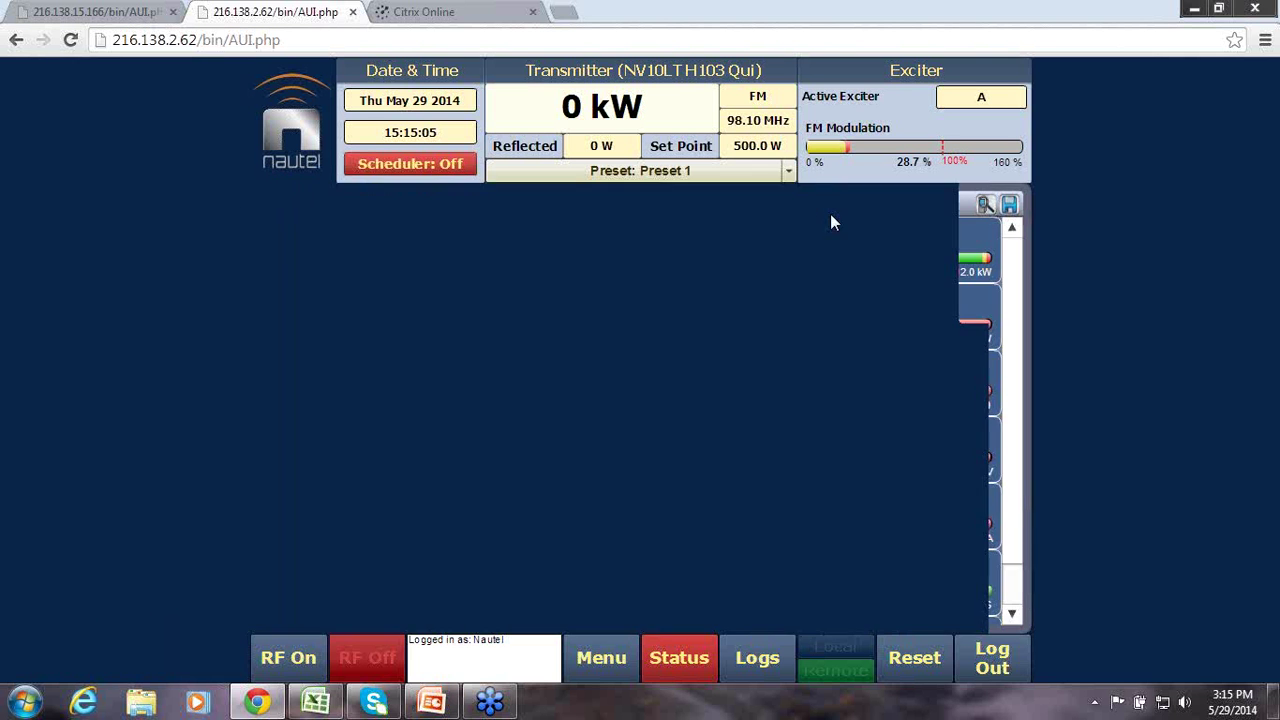
- Open the Other Settings of the current settings in Presets and show the limiter and Orban Processor options
click(619, 655)
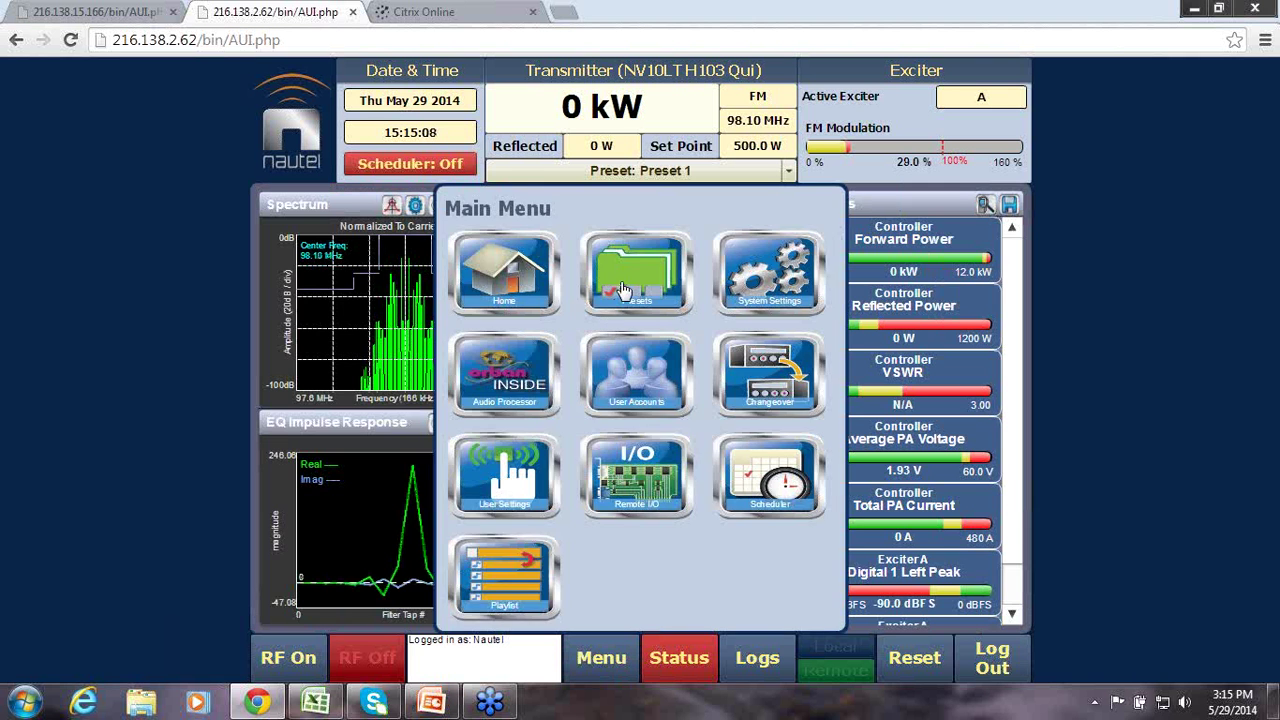
click(620, 281)
click(942, 260)
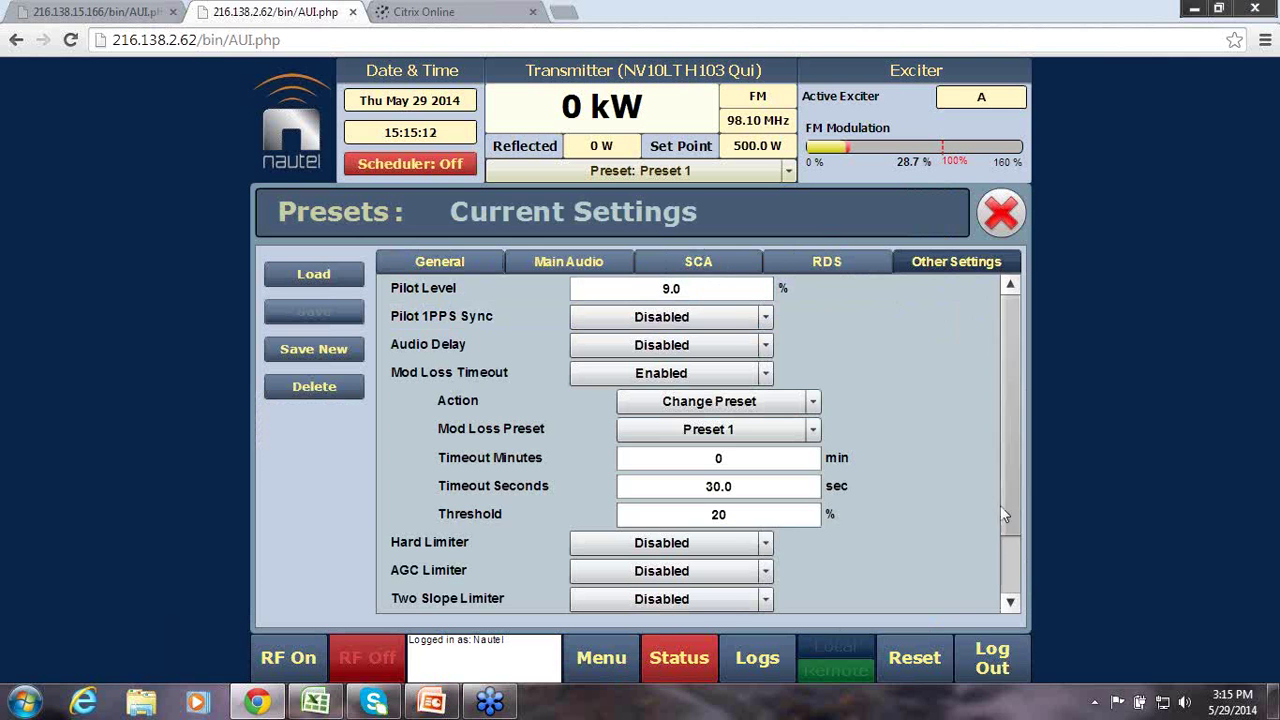
scroll(1005, 530, down, 3)
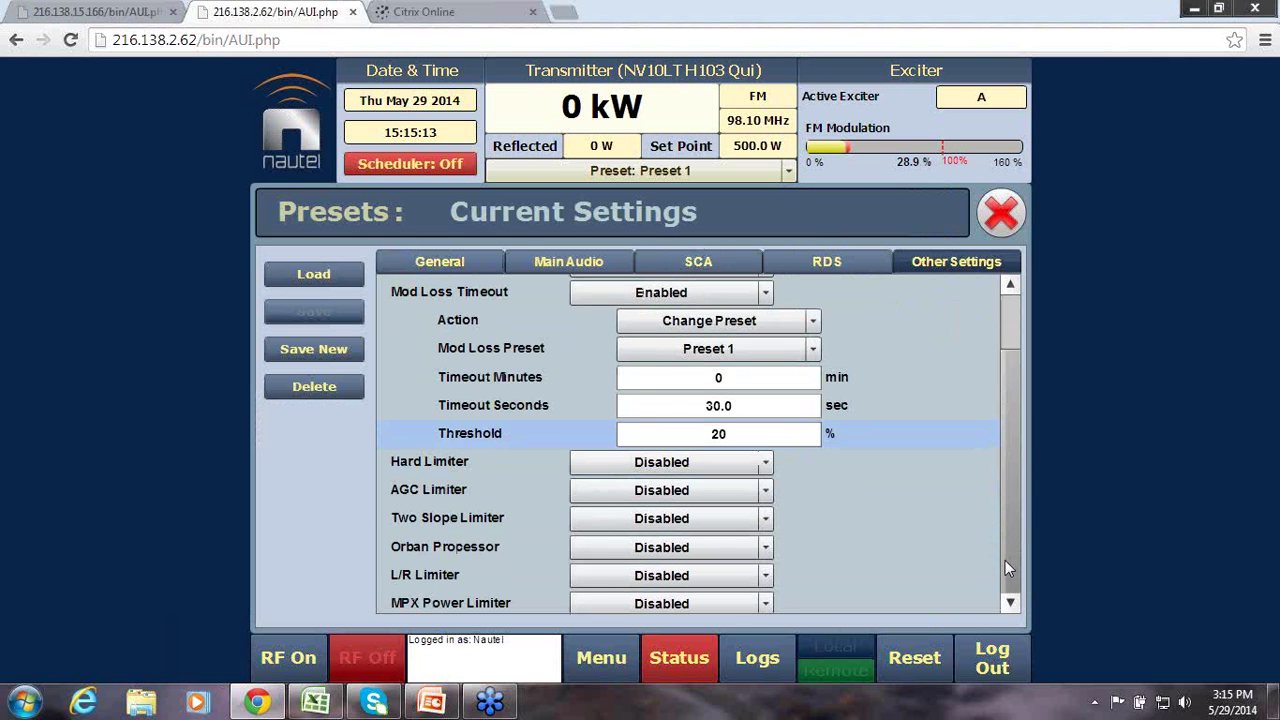
- Set the Orban Processor to Enabled in the current settings and view the available Orban presets without choosing one
click(613, 543)
click(544, 545)
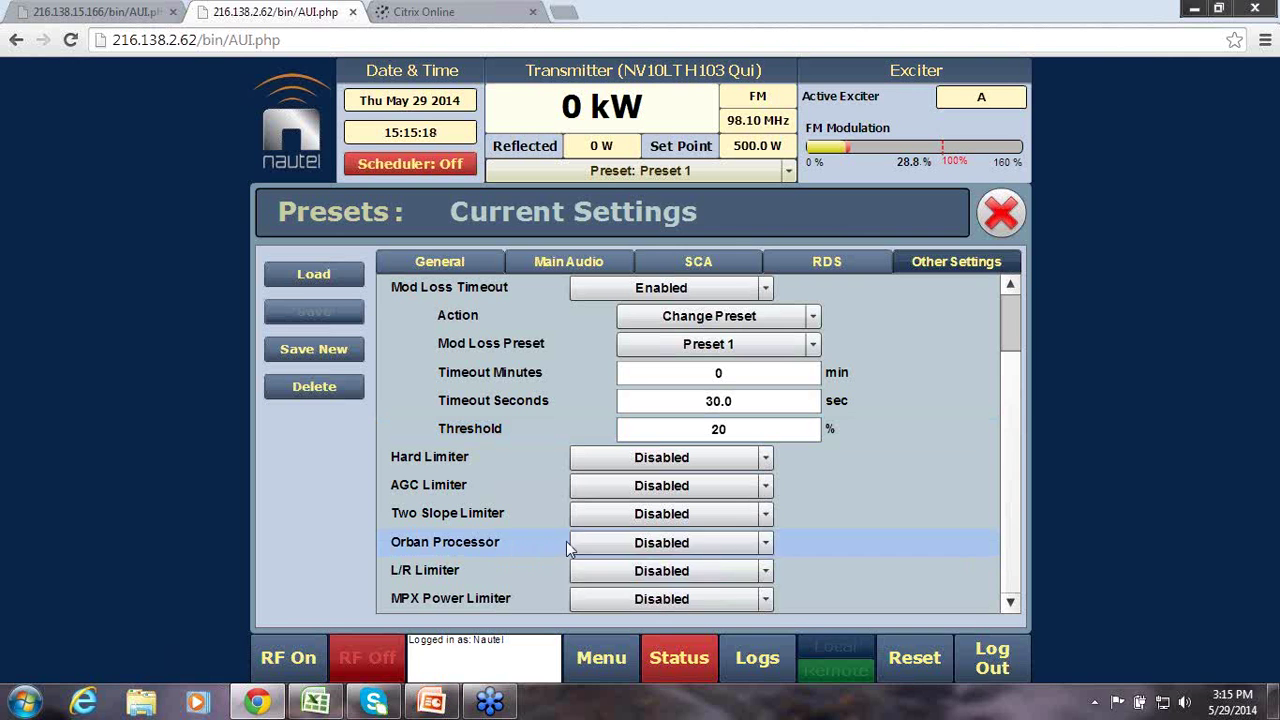
click(581, 542)
click(764, 545)
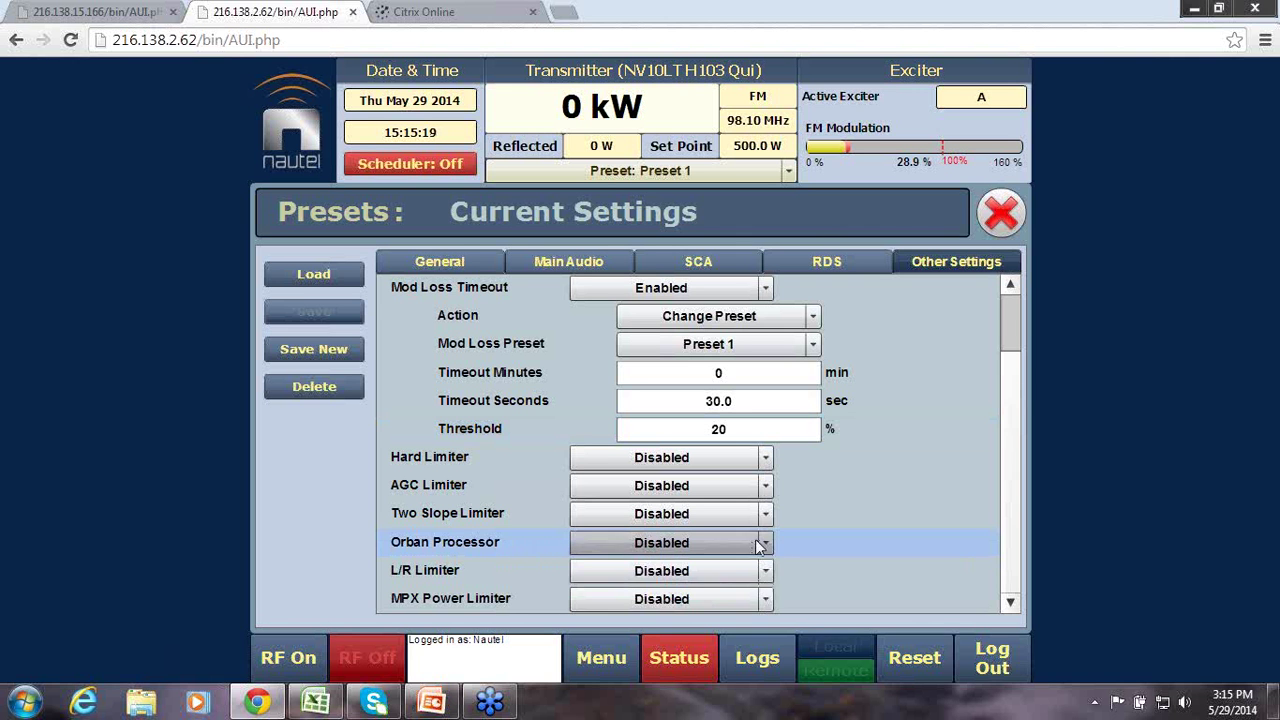
click(762, 542)
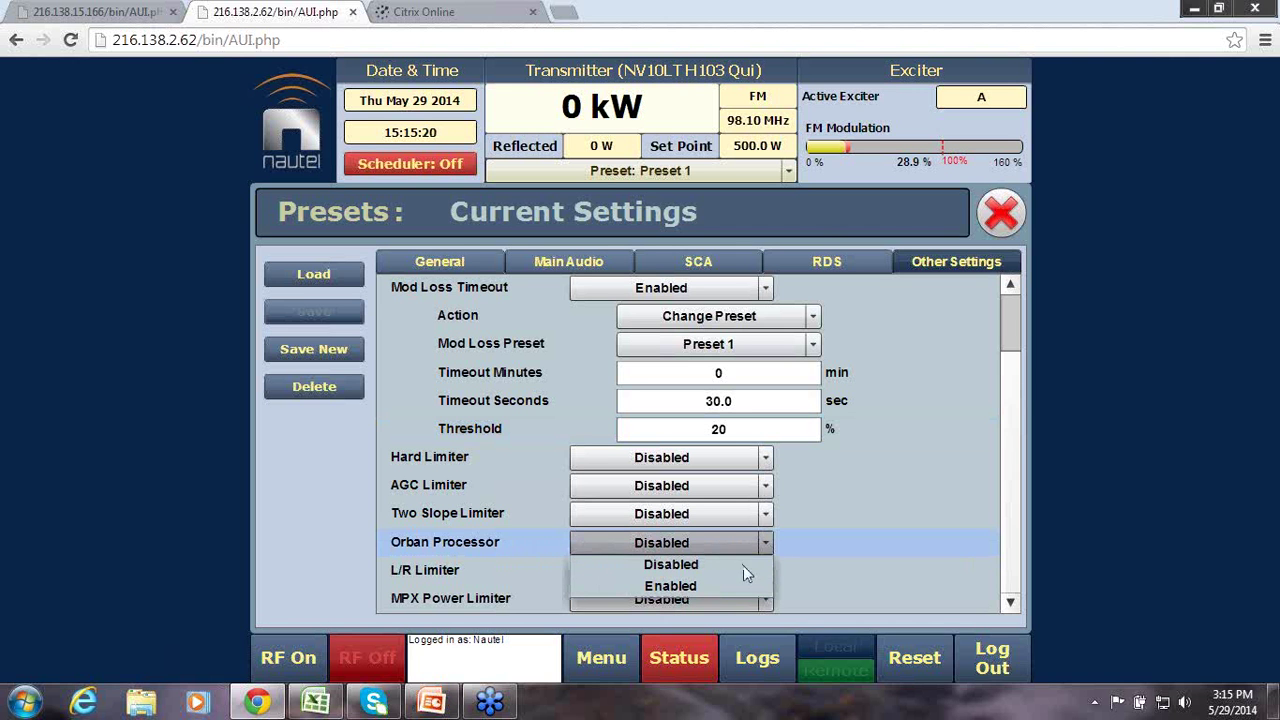
click(685, 588)
click(667, 572)
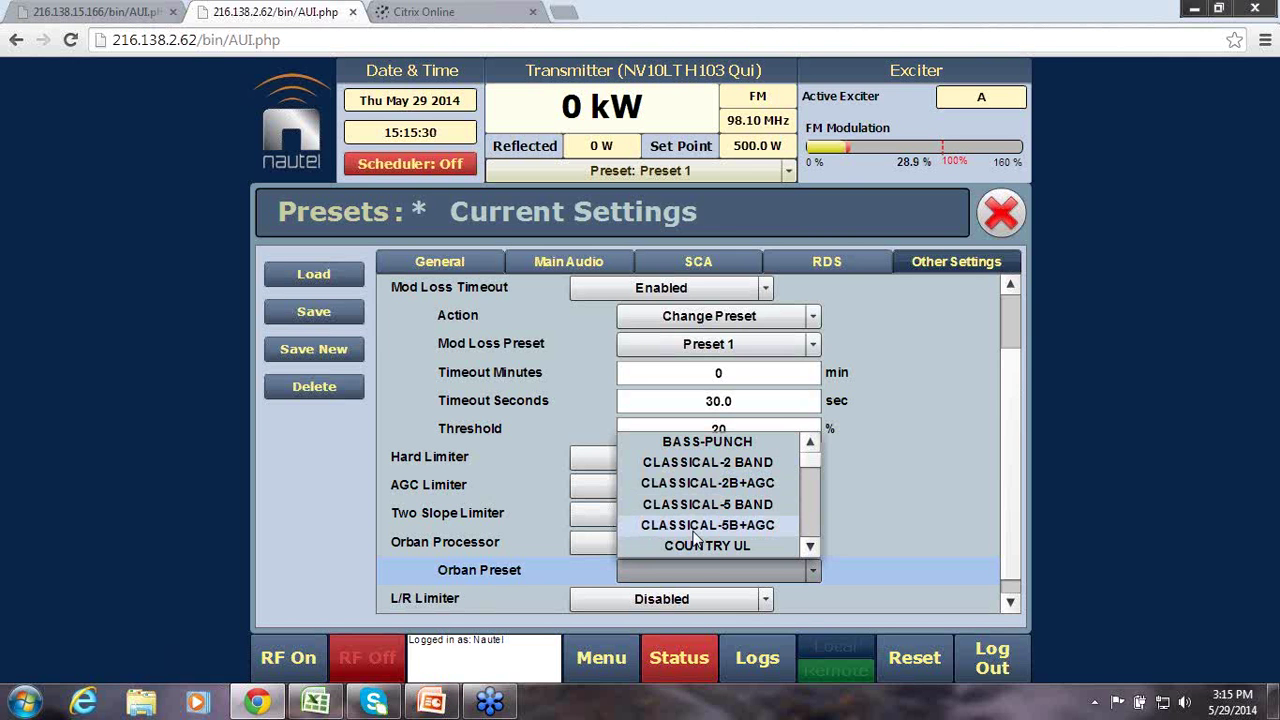
click(865, 519)
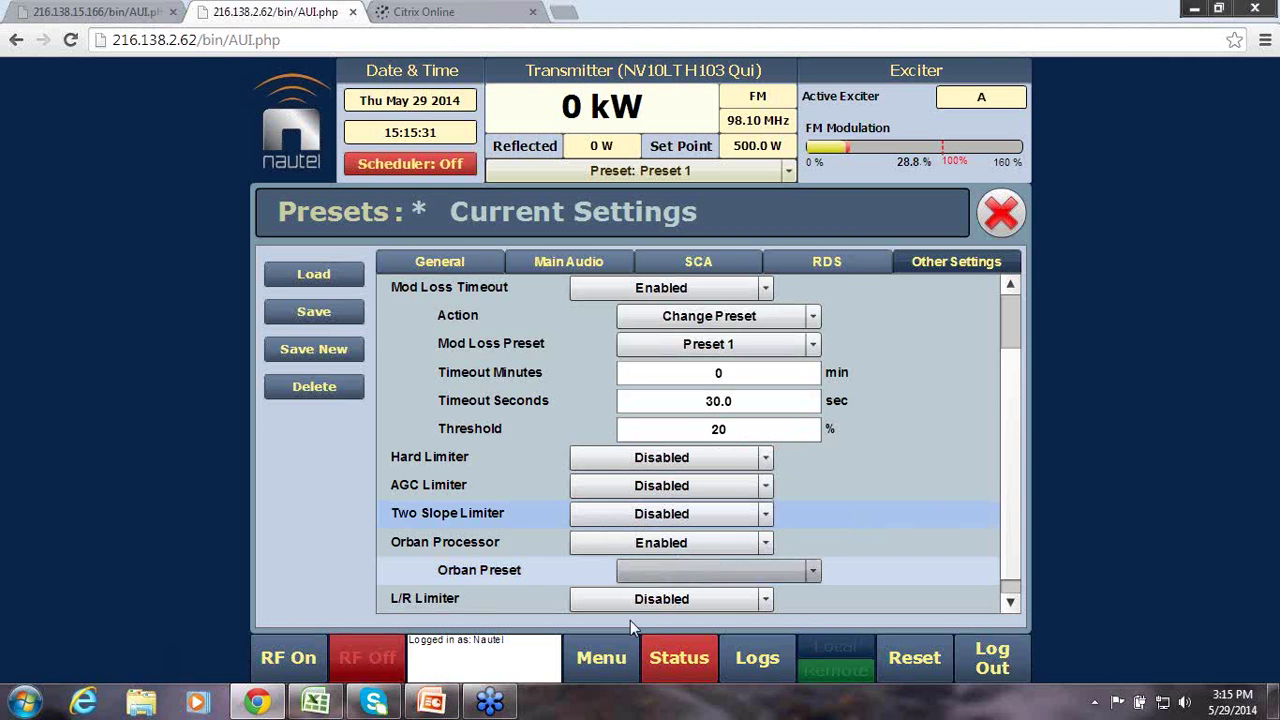
- View the transmitter's status alarm list, and return to the home page with the spectrum, plots and meters
click(601, 669)
click(679, 660)
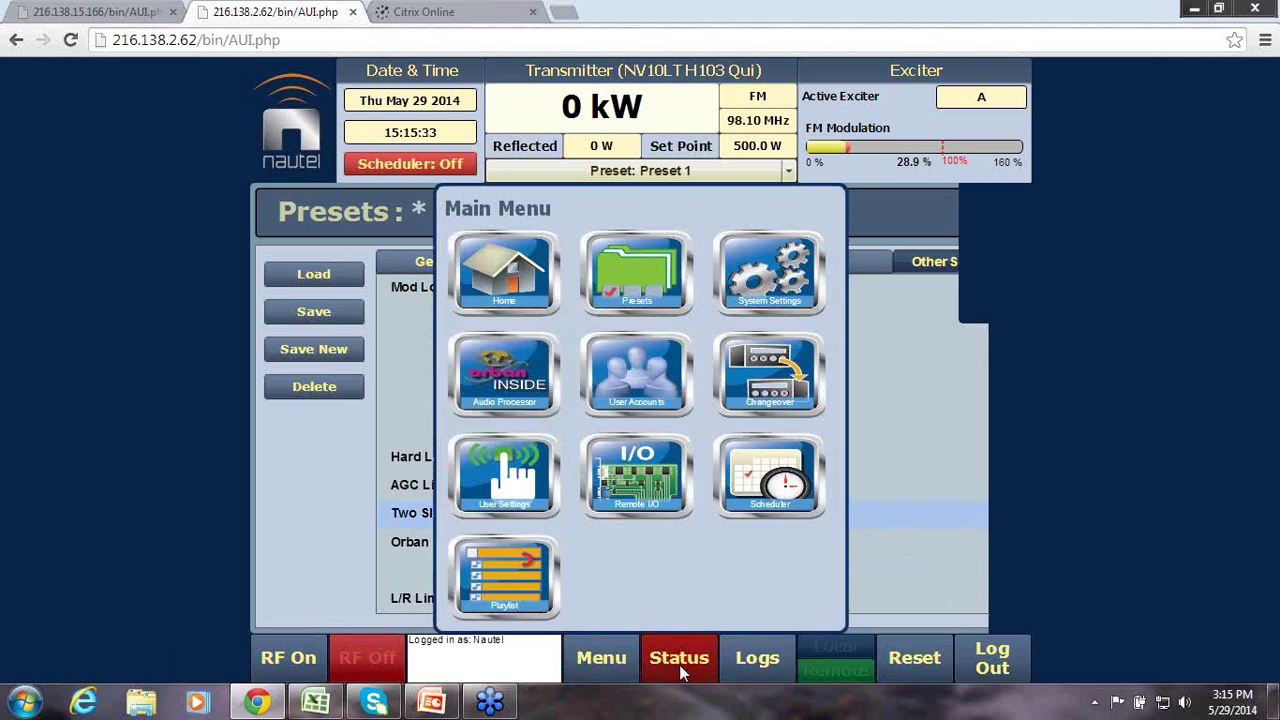
click(603, 664)
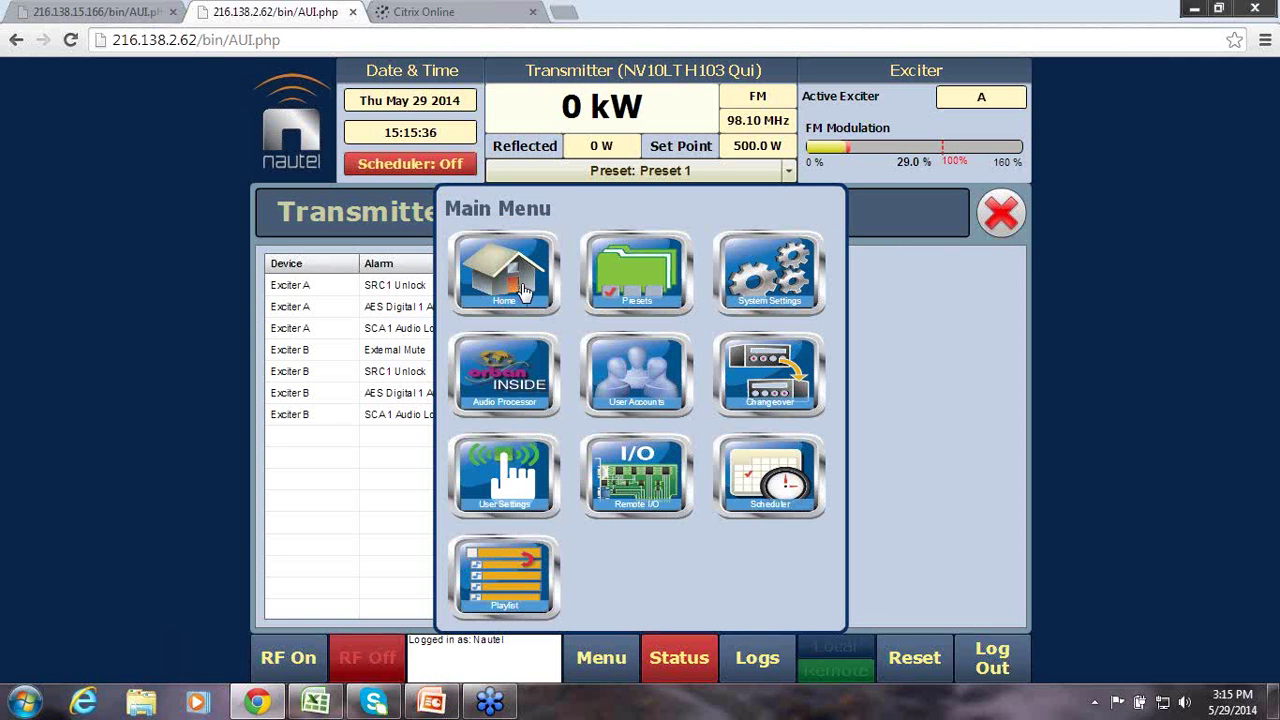
click(509, 300)
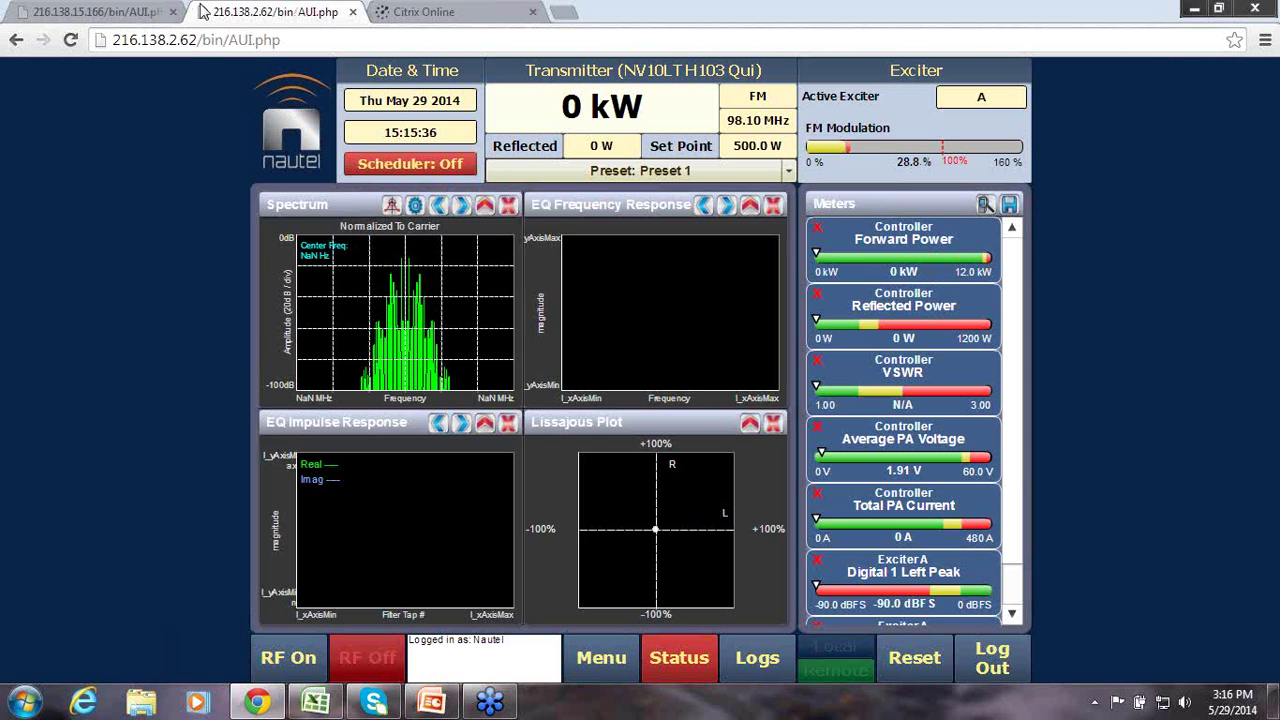
- Switch to the PowerPoint presentation, run the slide show from "AUI from your phone" and advance past "Your questions please?"
click(116, 16)
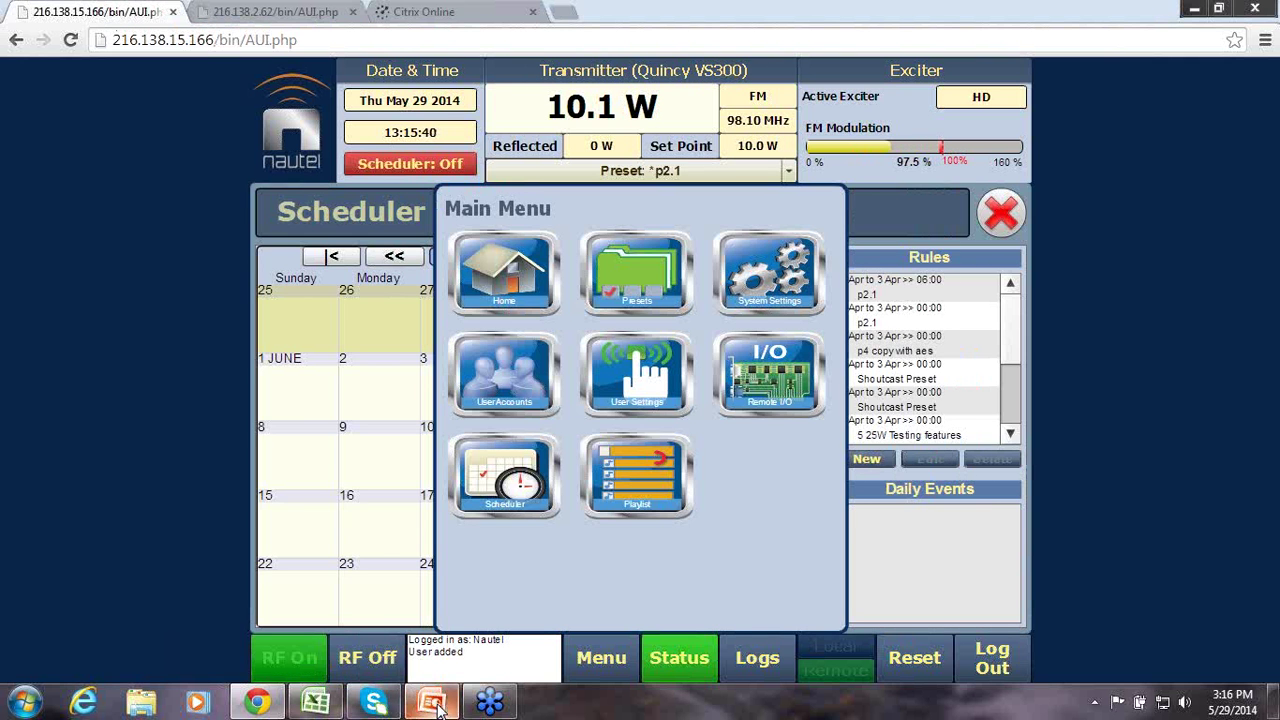
click(437, 705)
click(97, 418)
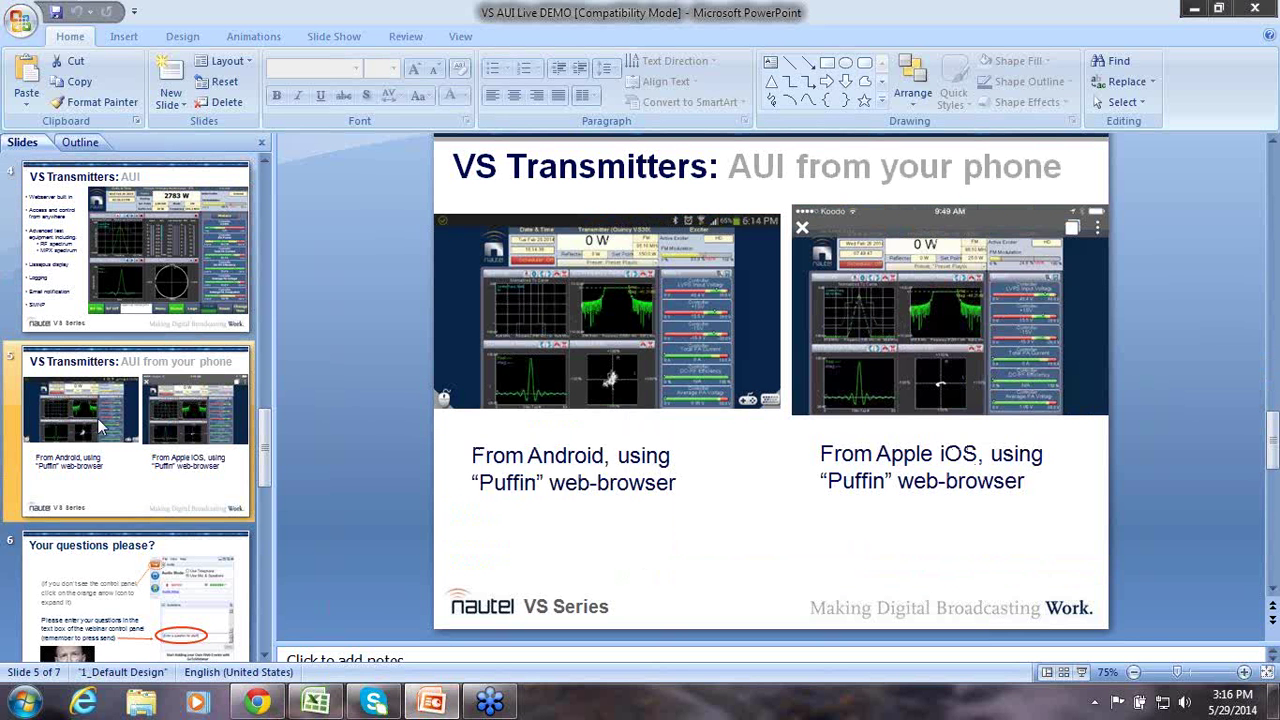
click(1081, 673)
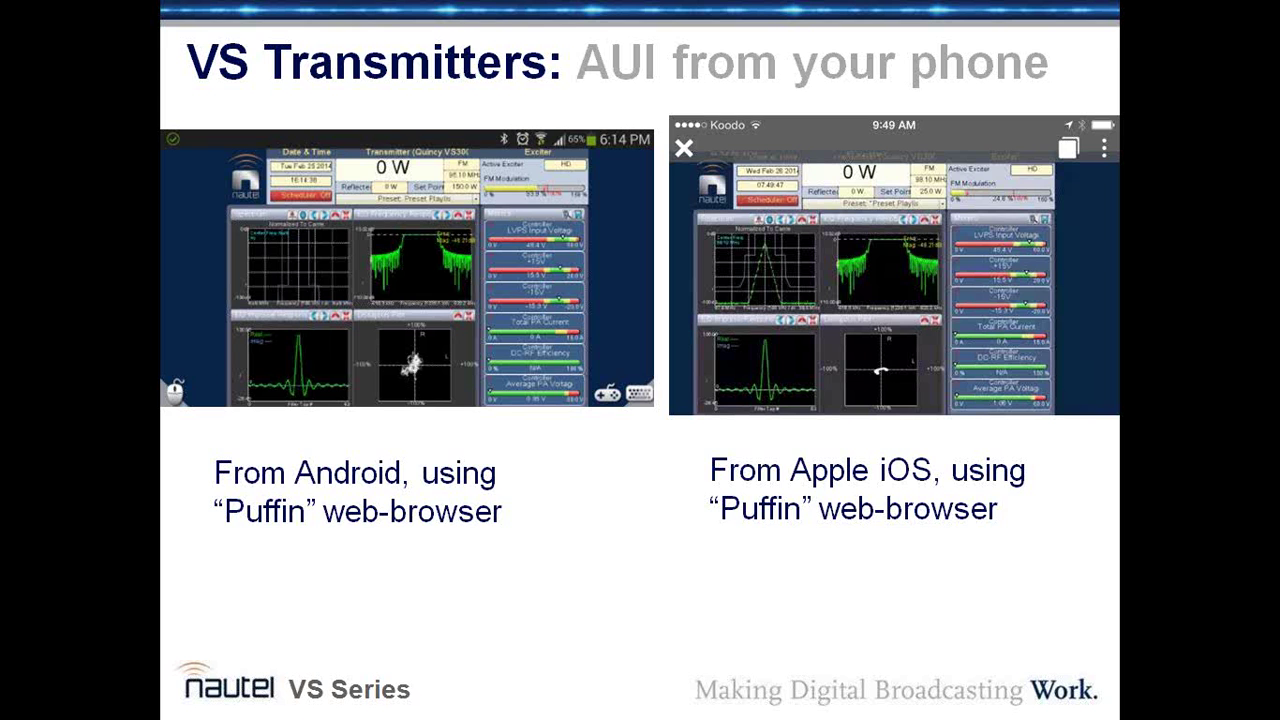
key(Right)
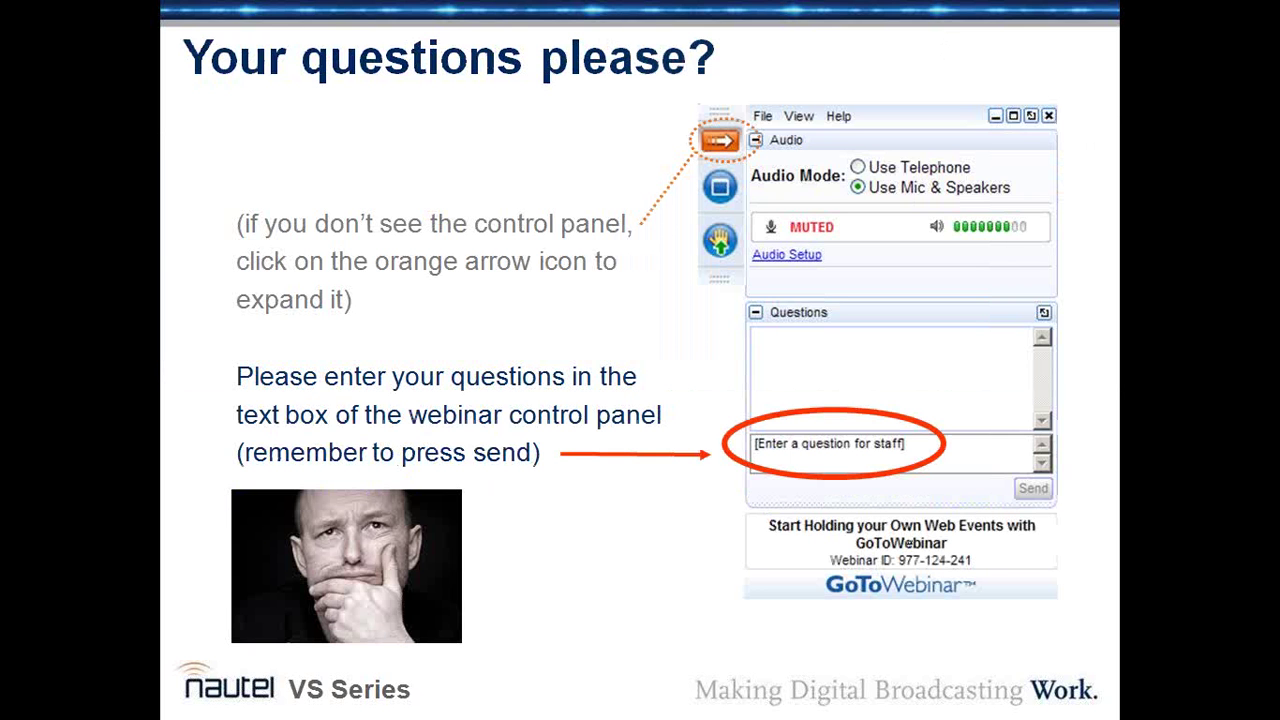
key(Right)
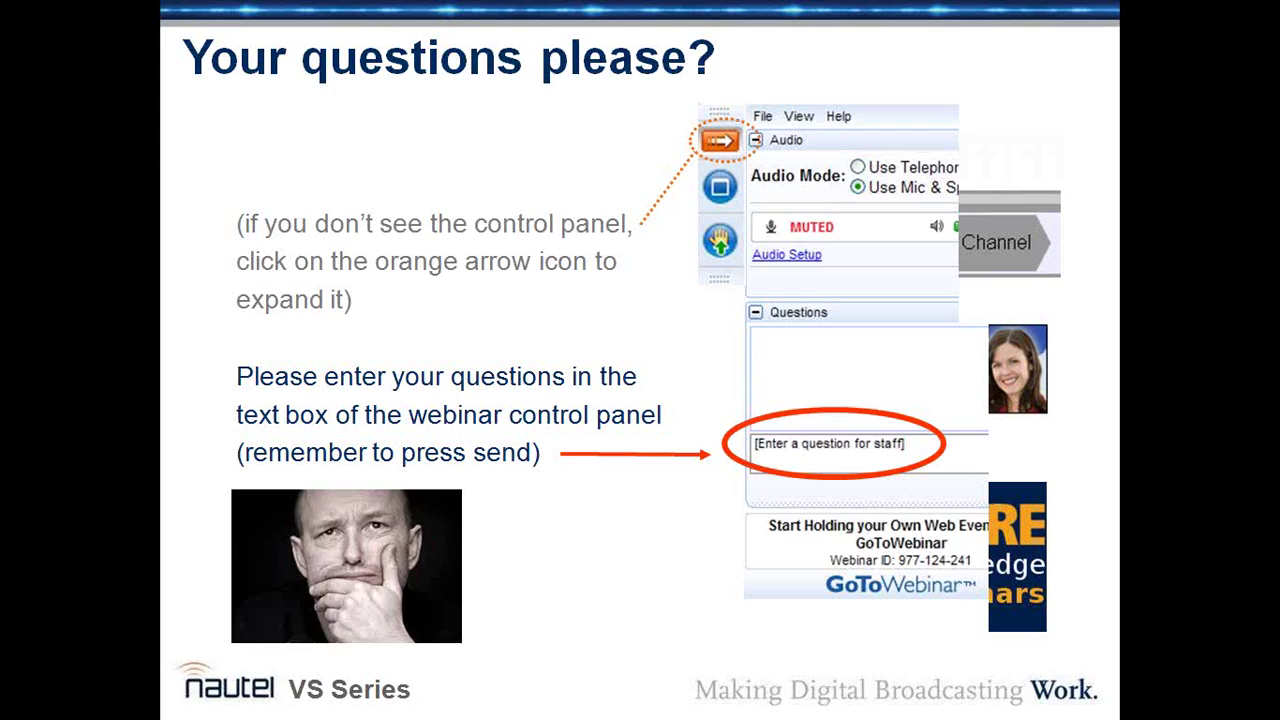